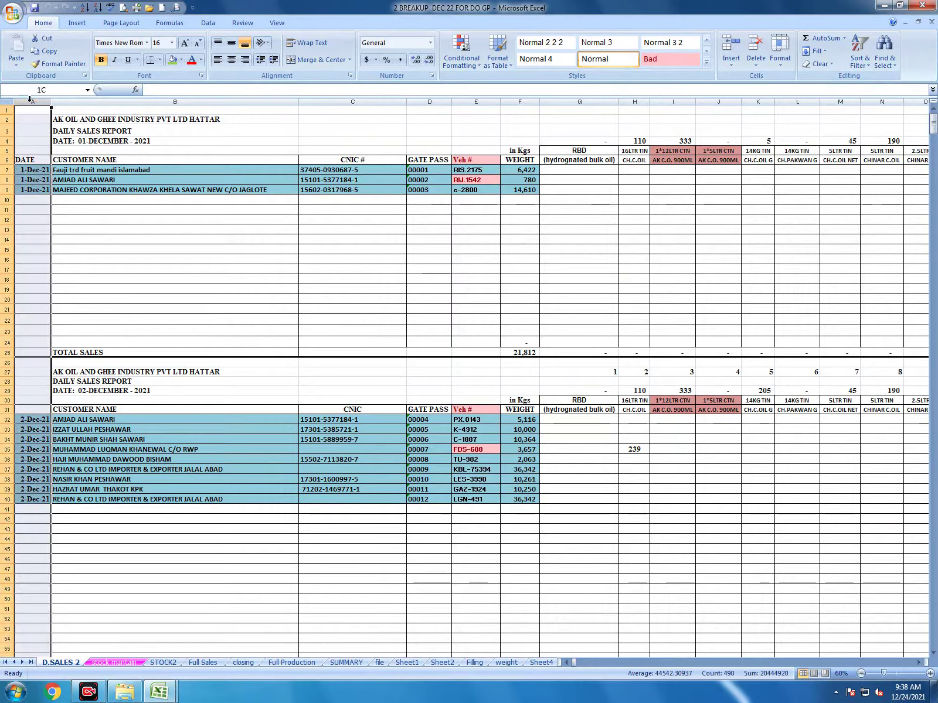
Filter column A to show only the rows with December 2021 dates, excluding DATE, S/NO and blank entries
left_click(857, 59)
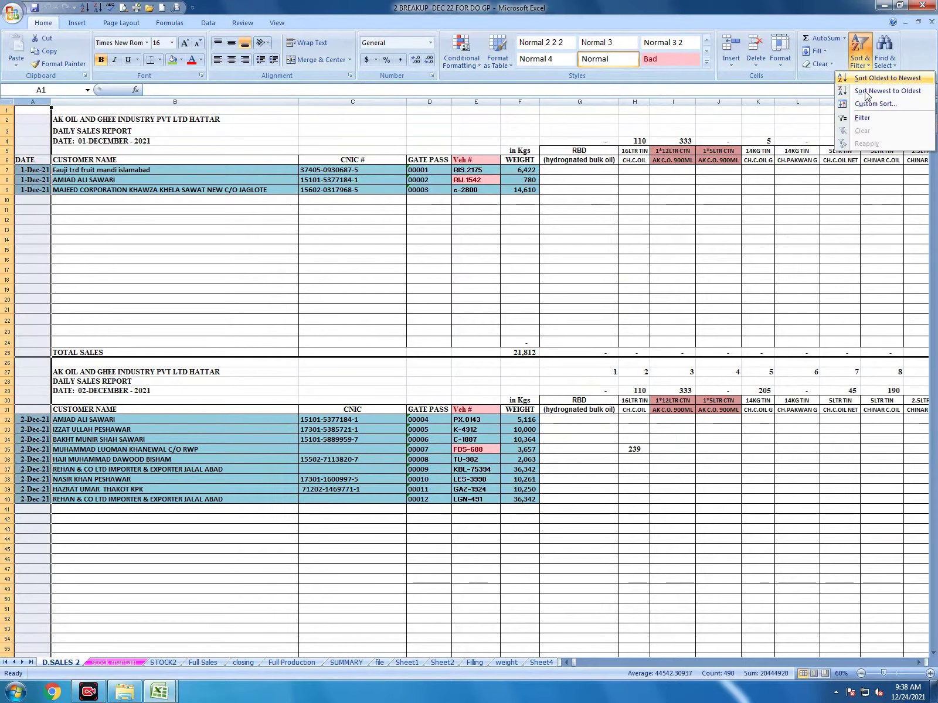
left_click(859, 120)
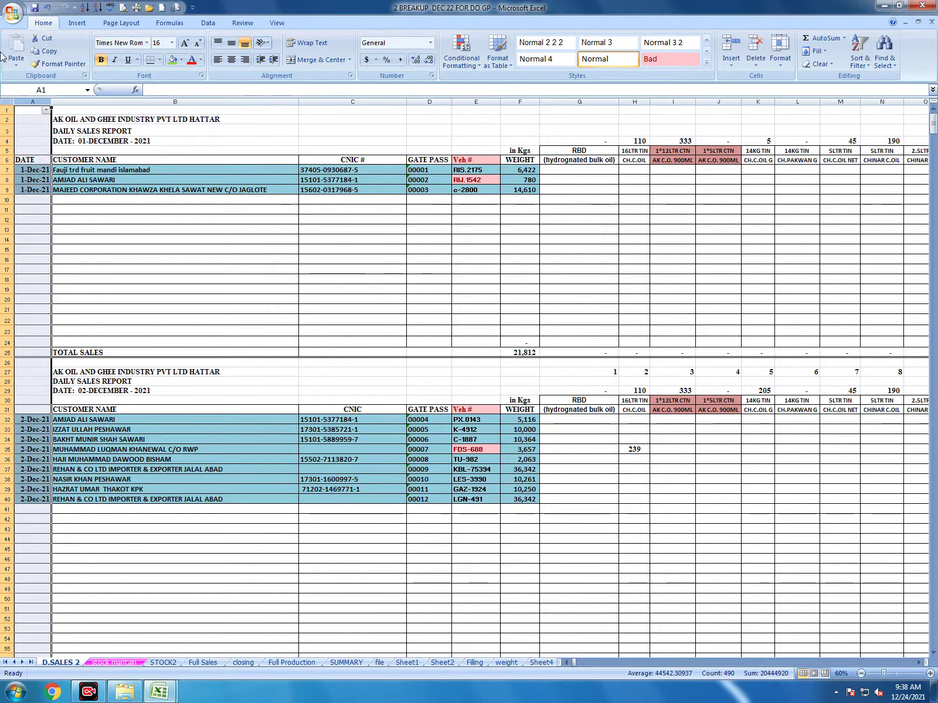
left_click(46, 110)
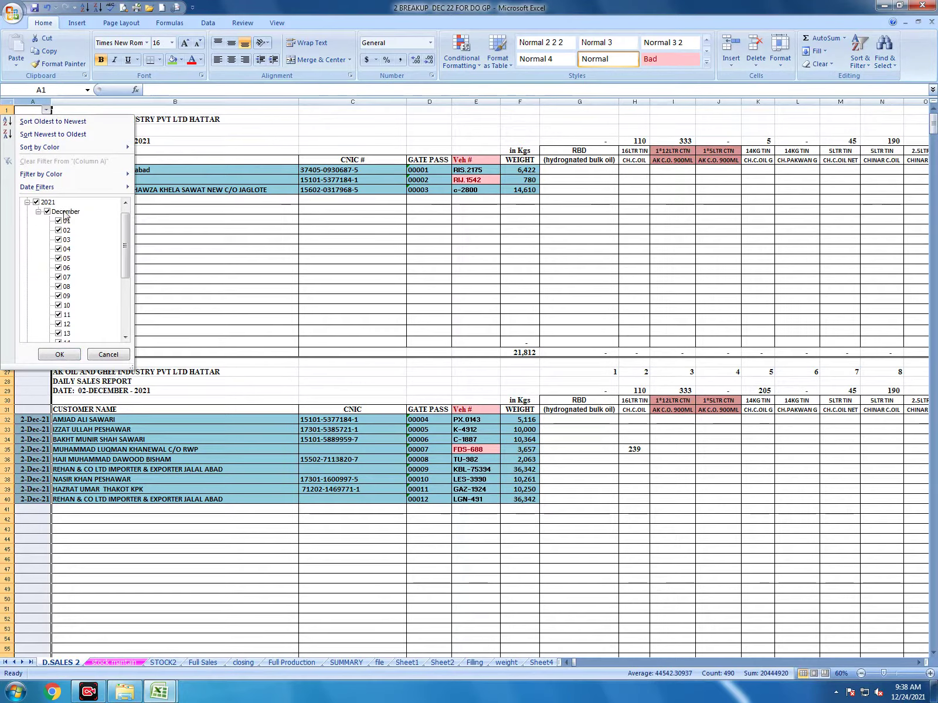
left_click(36, 203)
scroll(36, 205, "down", 4)
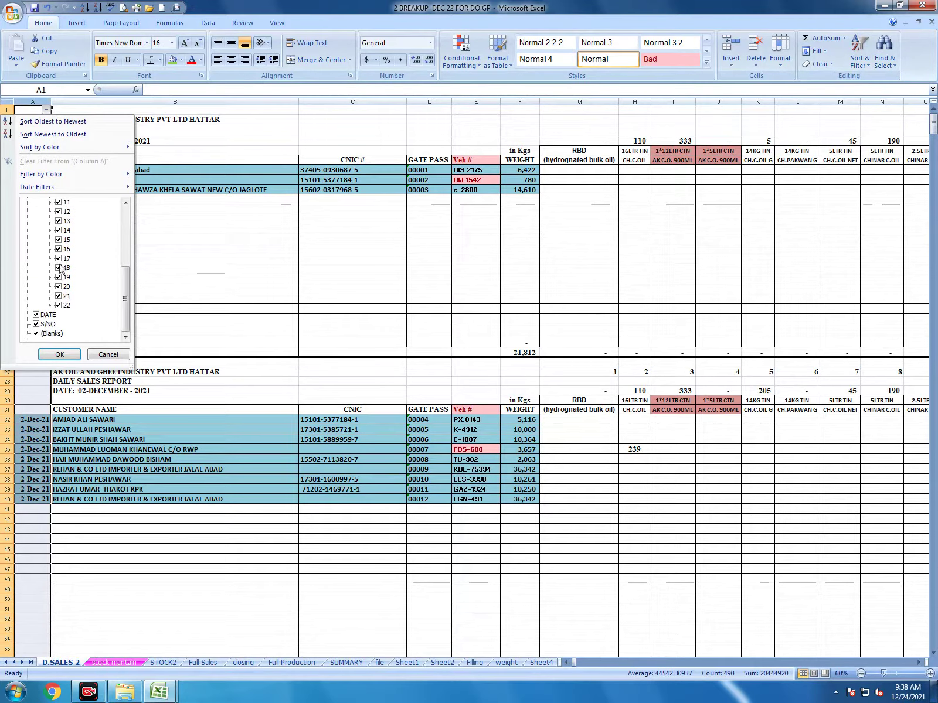
left_click(35, 315)
double_click(45, 326)
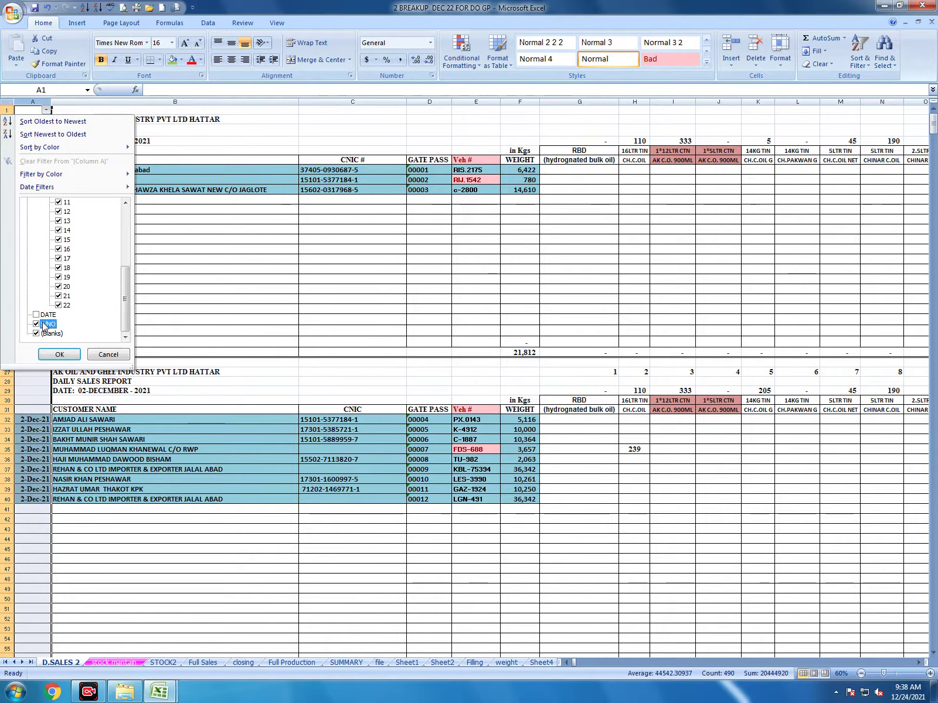
left_click(59, 354)
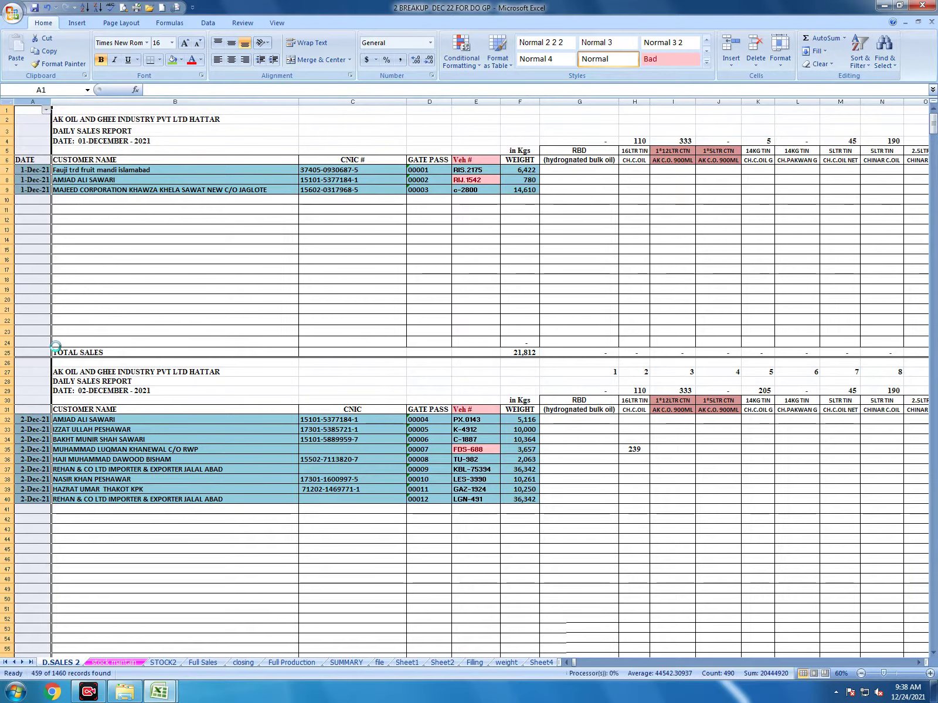
Look through the filtered sales rows from the start of the list down to the 6-Dec-21 entries
key("Down")
key("Down")
key("Down")
key("Down")
key("Down")
key("Down")
key("Down")
key("Down")
key("Down")
key("Down")
key("Down")
key("Down")
key("Down")
key("Down")
key("Down")
key("Down")
key("Down")
key("Down")
key("Down")
key("Down")
key("Down")
key("Down")
key("Down")
key("Down")
key("Down")
key("Down")
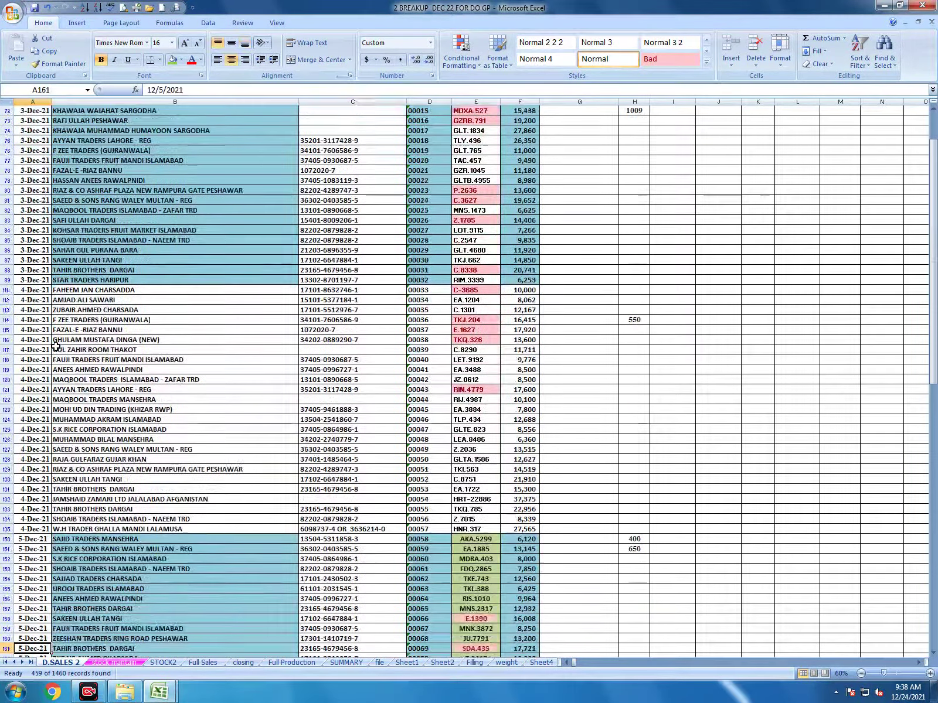
key("Down")
key("Down")
key("Down")
key("Down")
key("Down")
key("Down")
key("Down")
key("Down")
key("Down")
key("Down")
key("Down")
key("Down")
key("Down")
key("Down")
key("Down")
key("Down")
key("Down")
key("Down")
key("Down")
key("Down")
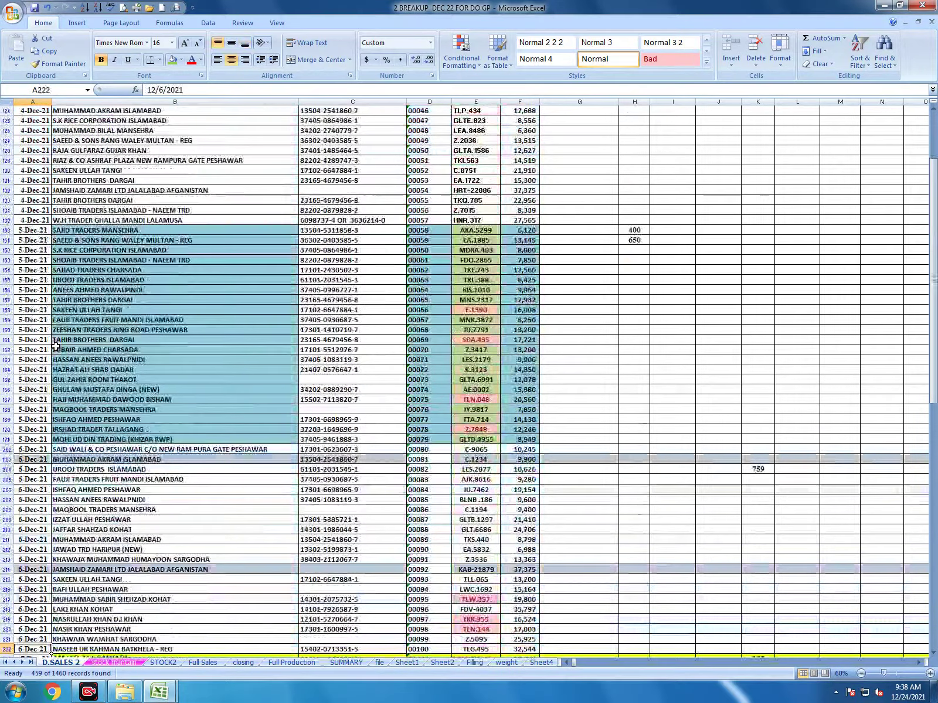
Find REHAN in the sheet and delete the matching REHAN & CO LIMITED row dated 8-Dec-21
key("ctrl+f")
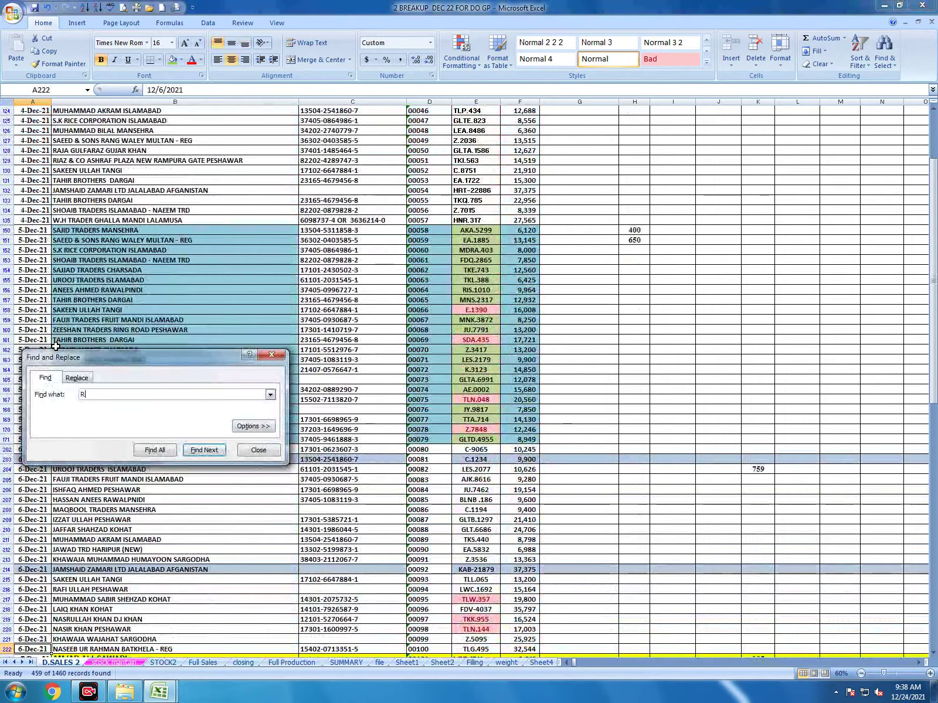
type("REHAN")
key("Return")
key("Escape")
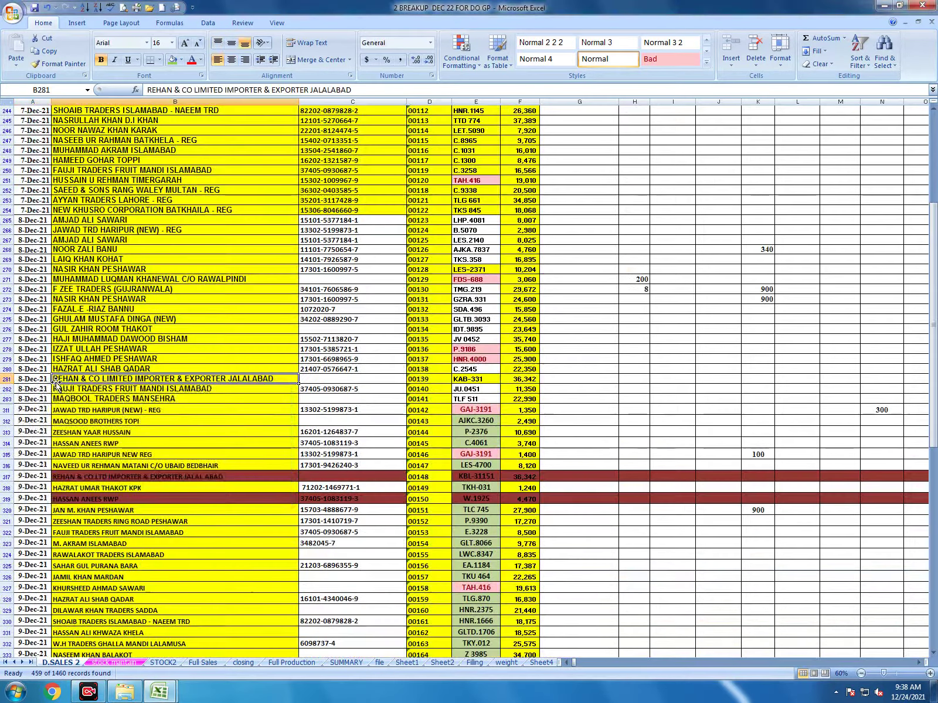
key("shift+space")
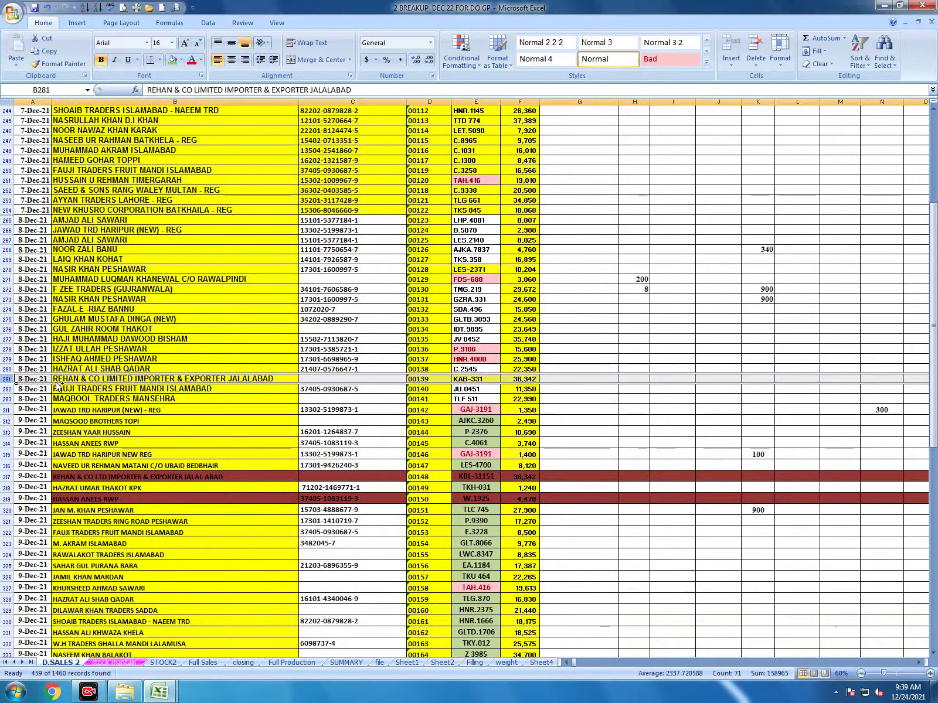
key("ctrl+minus")
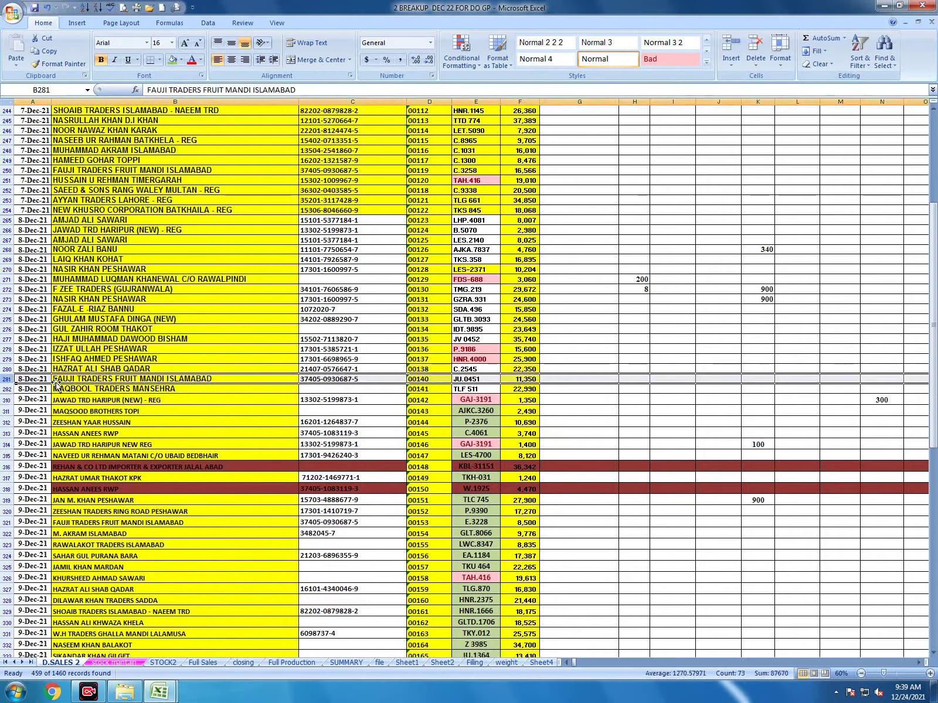
Delete the dark red REHAN & CO LTD row dated 9-Dec-21, gate pass 00148
key("Down")
key("Down")
key("Down")
key("Down")
key("Down")
key("Down")
key("Down")
key("Down")
key("Down")
key("Down")
key("Down")
key("Down")
key("Up")
key("Up")
key("Up")
key("Up")
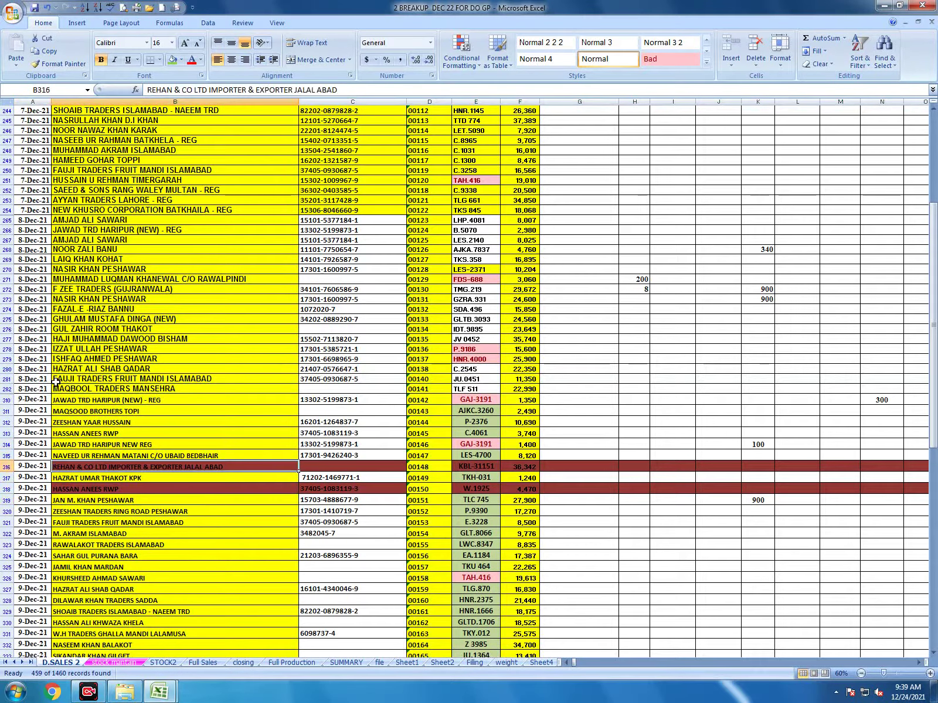
key("shift+space")
key("ctrl+minus")
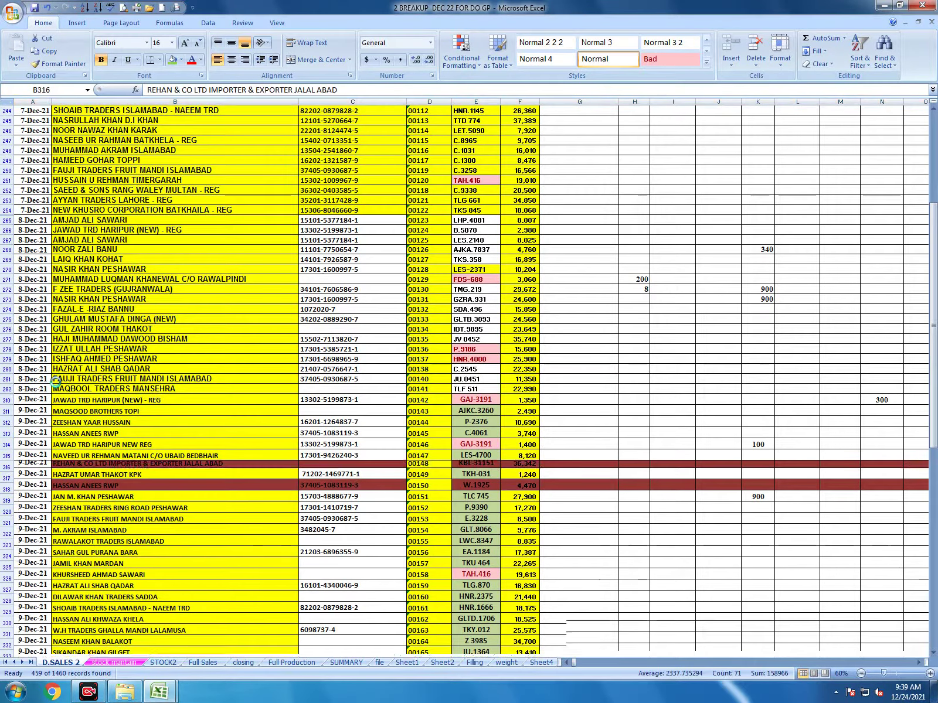
Check the remaining 9-Dec-21 rows and search for the next REHAN entries, checking the 20-Dec-21 match
key("Down")
key("Down")
key("Down")
key("Down")
key("Down")
key("Down")
key("Down")
key("Down")
key("Down")
key("Down")
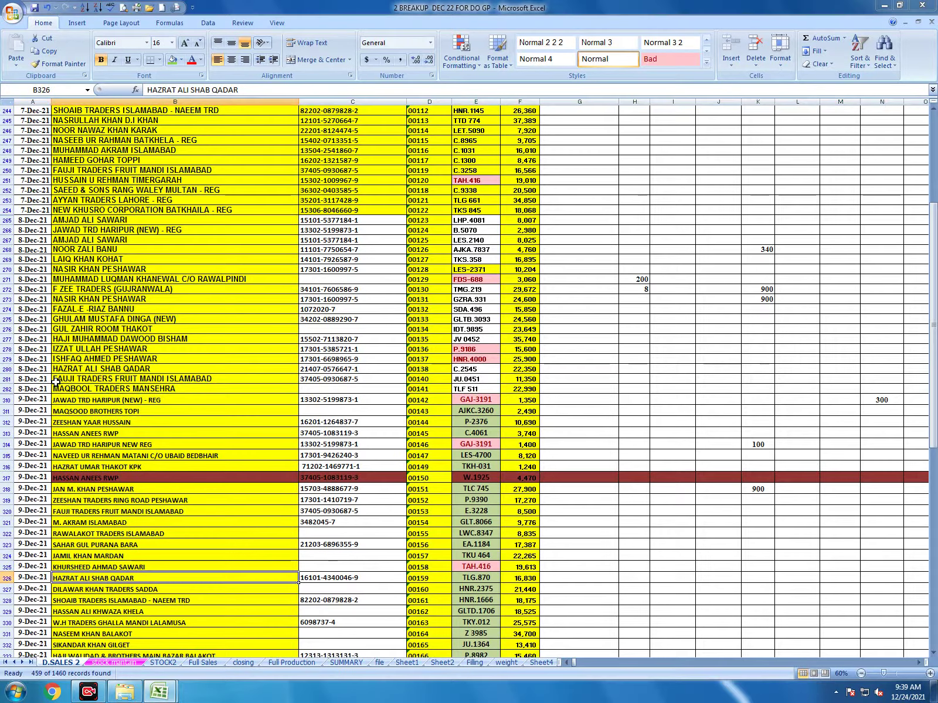
key("ctrl+f")
key("Return")
key("Return")
key("Return")
key("Return")
key("Return")
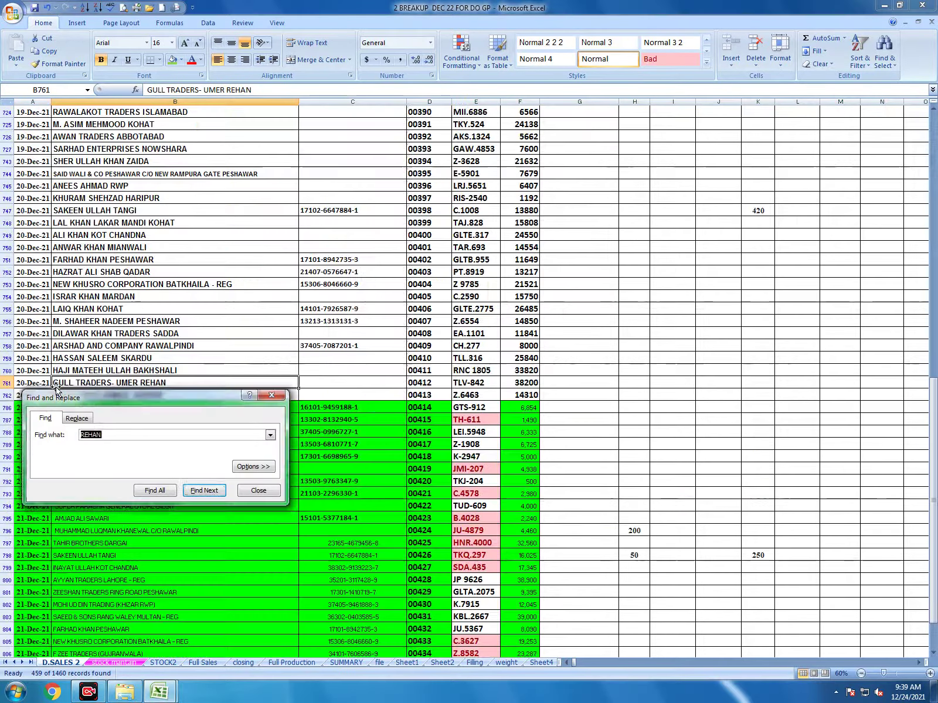
key("Escape")
key("shift+space")
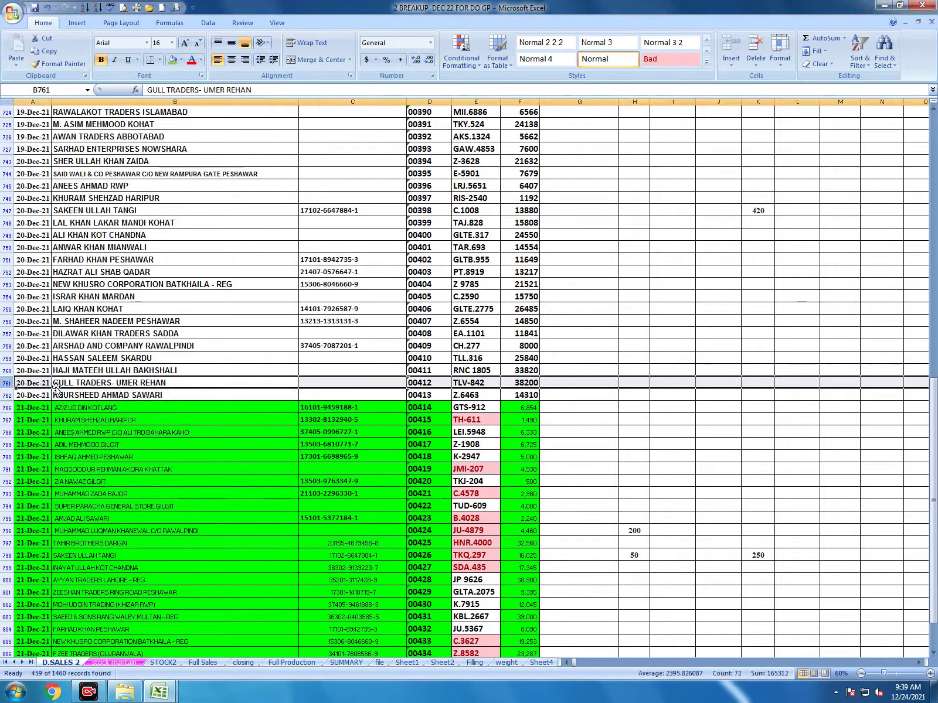
key("Down")
key("Up")
key("Down")
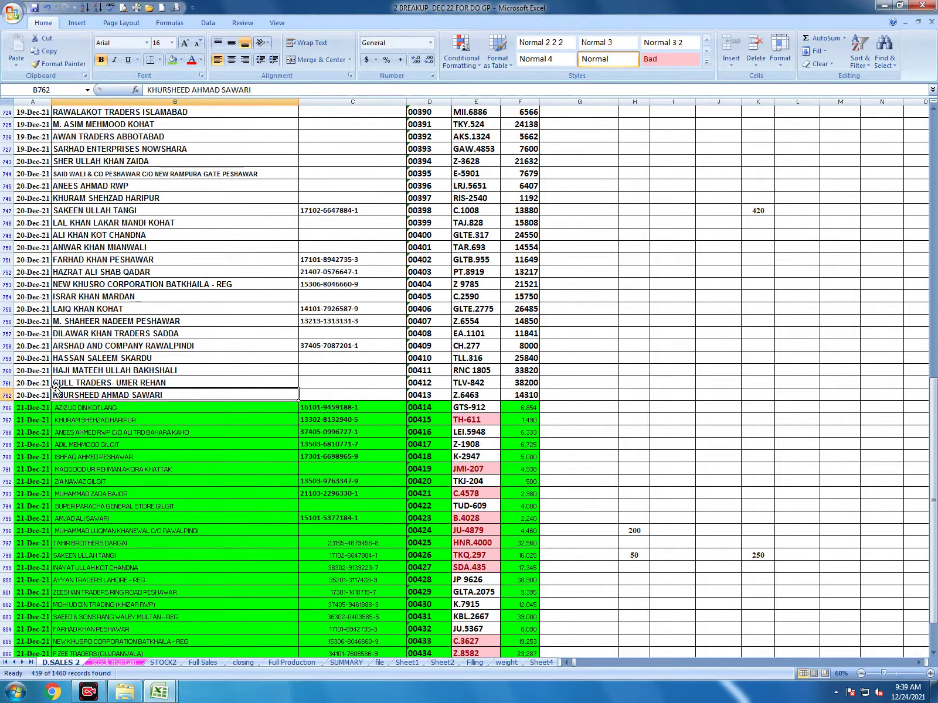
Find the next REHAN & CO LTD entry and delete its 2-Dec-21 row with gate pass 00009
key("ctrl+f")
key("Return")
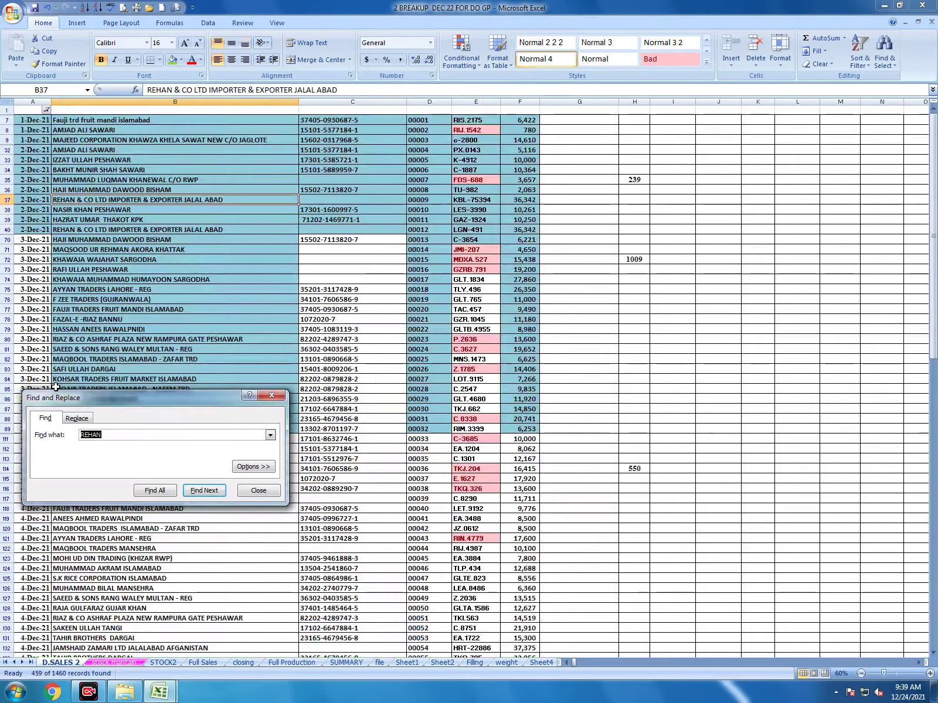
key("Escape")
key("Down")
key("Up")
key("shift+space")
key("ctrl+minus")
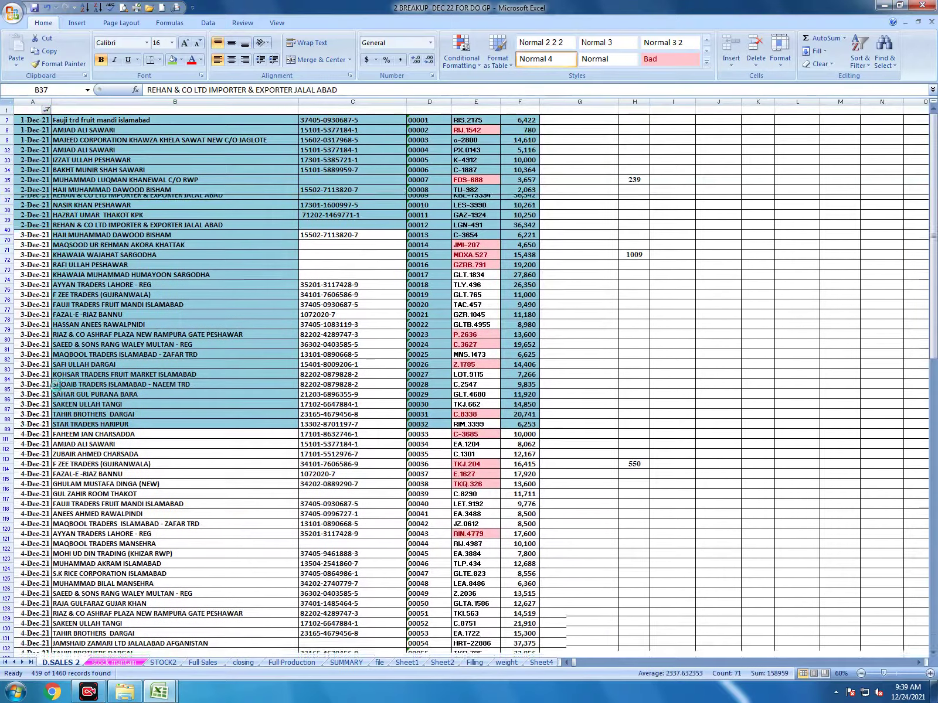
Find the other 2-Dec-21 REHAN & CO LTD entry, gate pass 00012, and delete its row
key("Down")
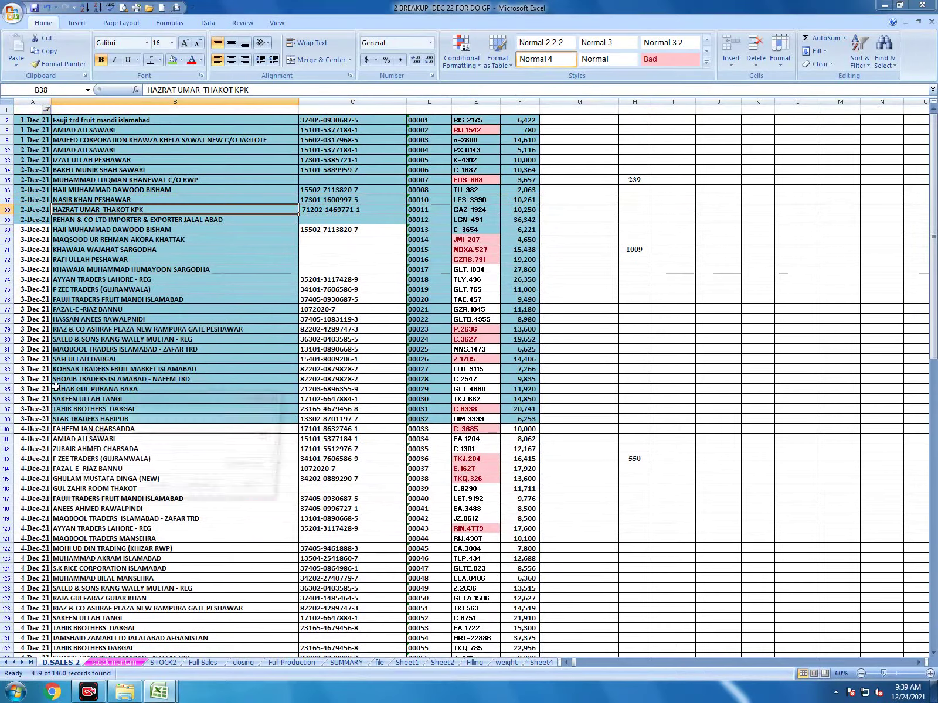
key("ctrl+f")
key("Return")
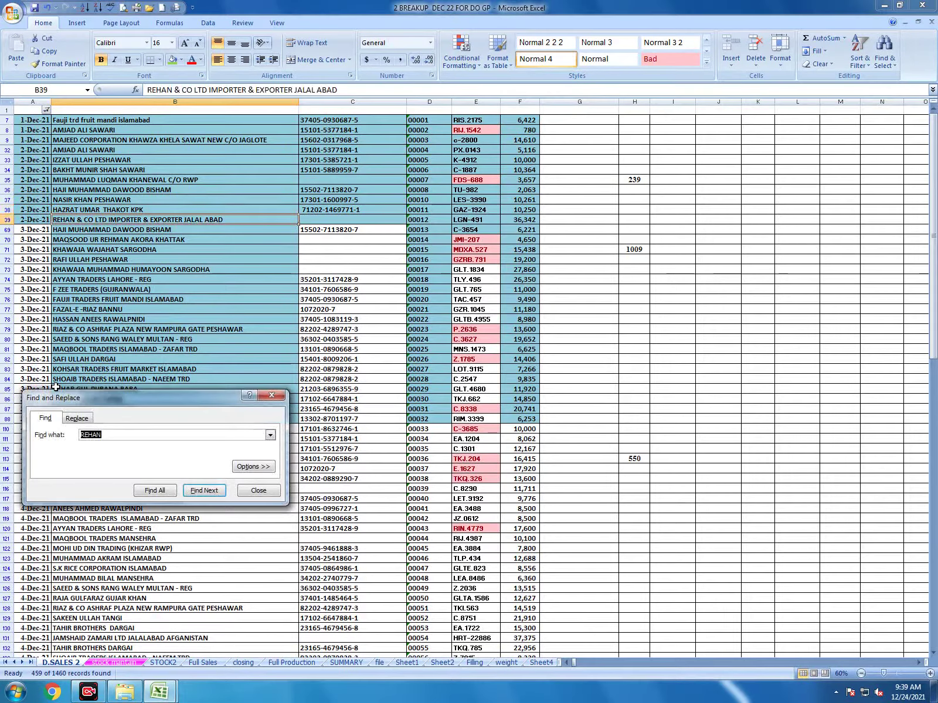
key("Escape")
key("shift+space")
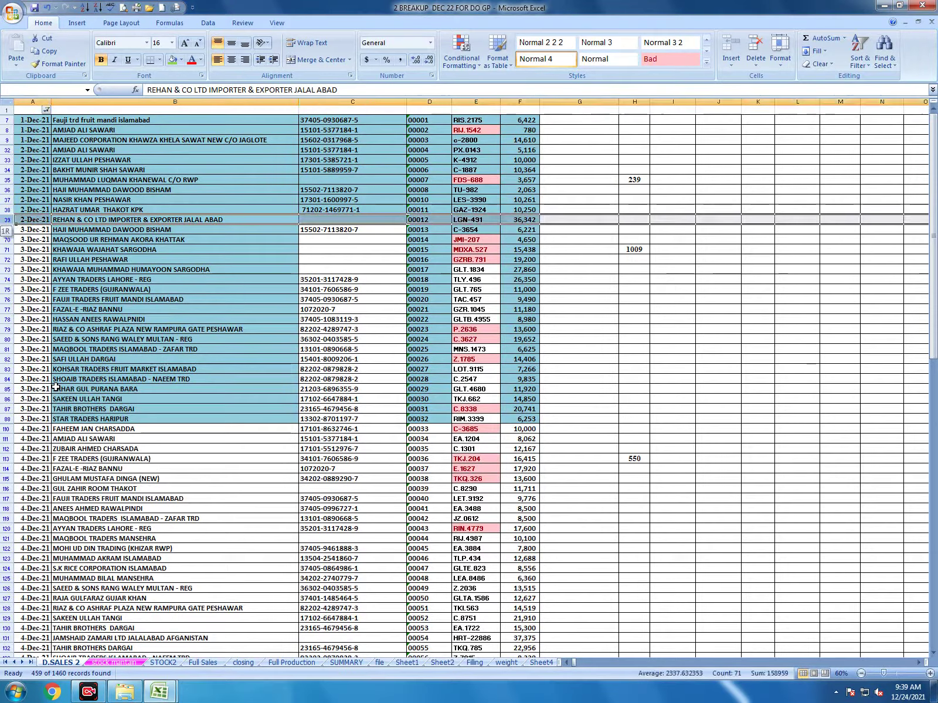
key("ctrl+minus")
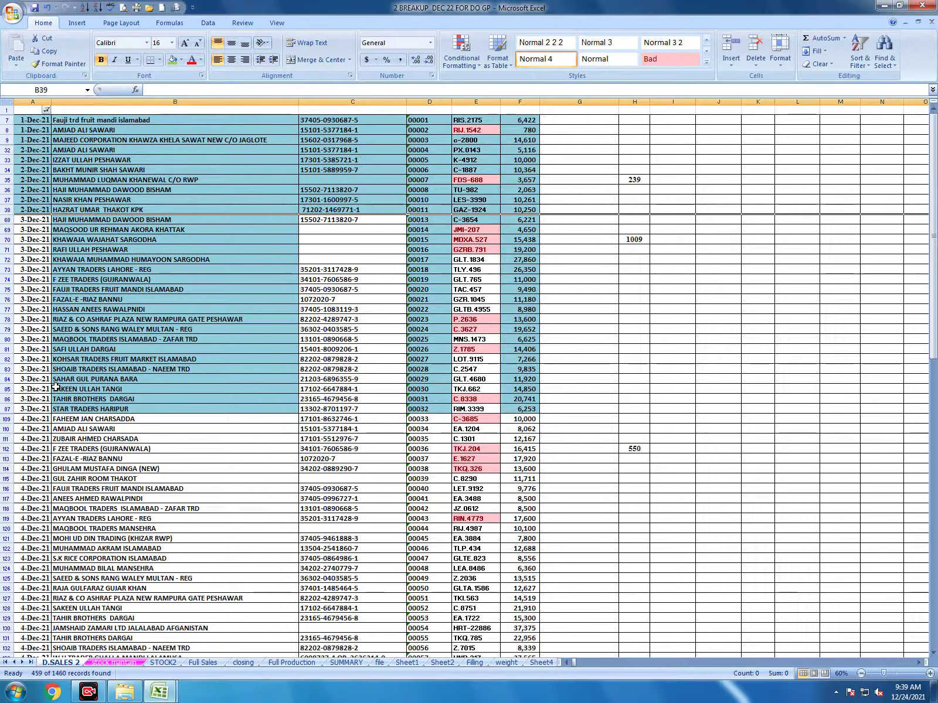
Undo the last two row deletions and redo them both
key("ctrl+z")
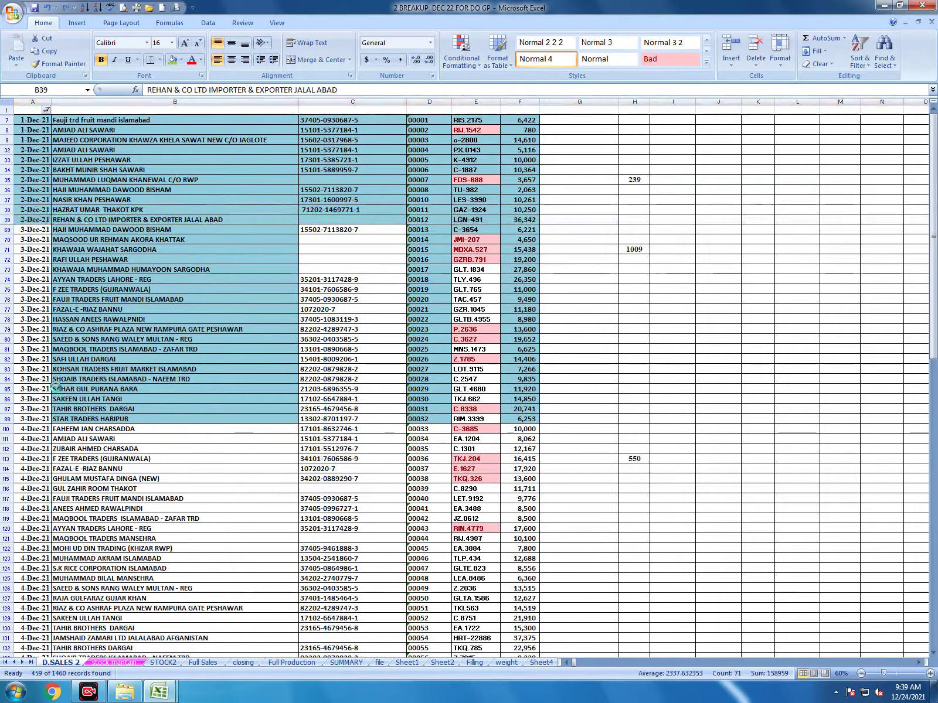
key("ctrl+z")
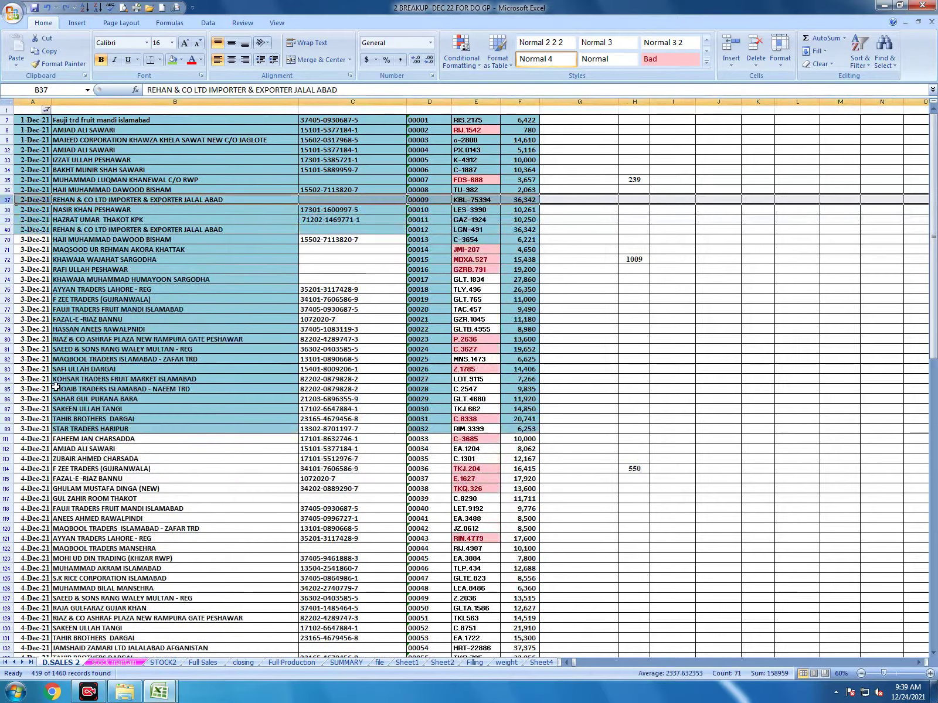
key("ctrl+y")
key("ctrl+y")
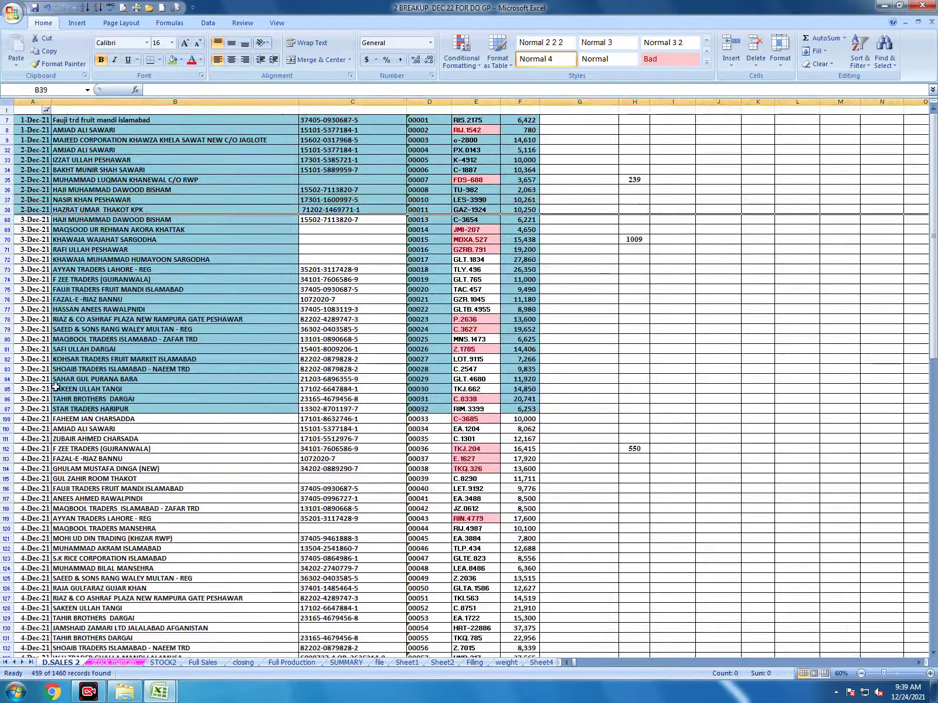
Search the sheet for any remaining REHAN & CO entries, and go to the last filled 22-Dec-21 customer row
key("ctrl+f")
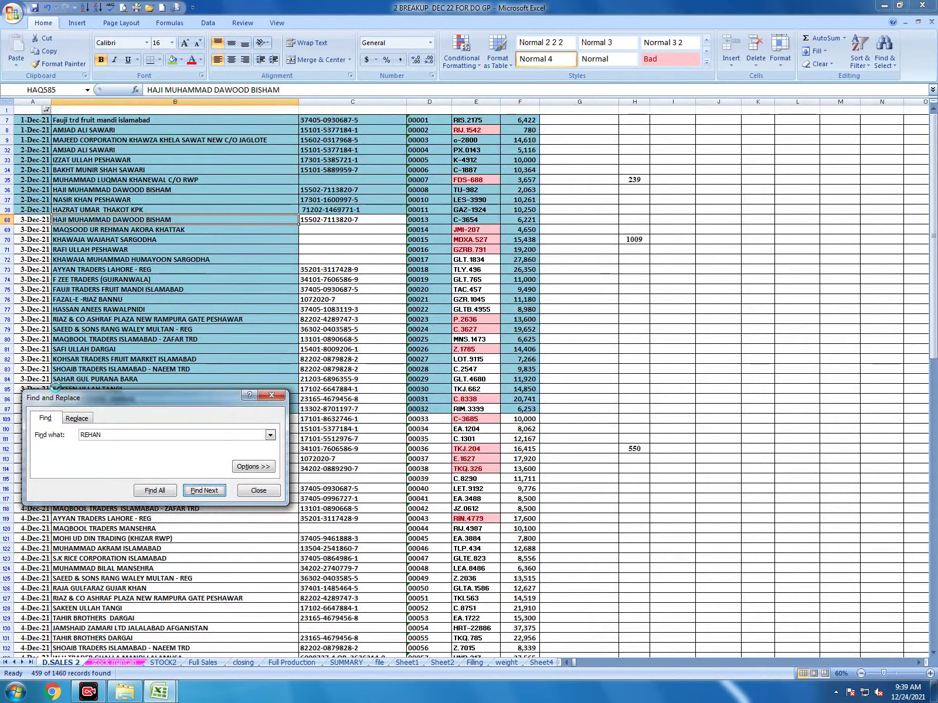
key("Return")
key("Escape")
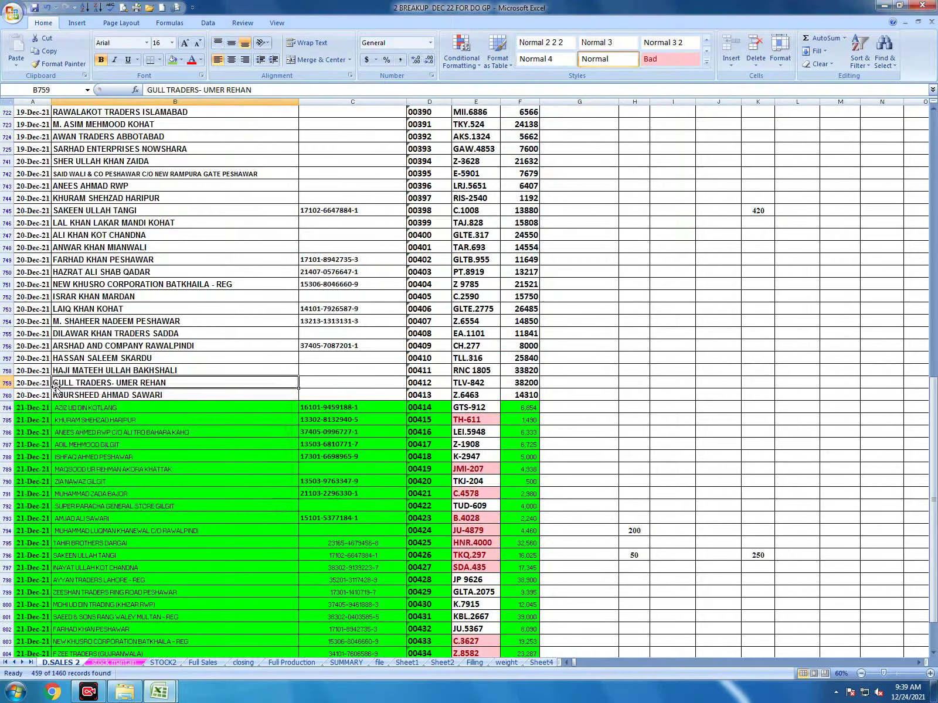
key("Down")
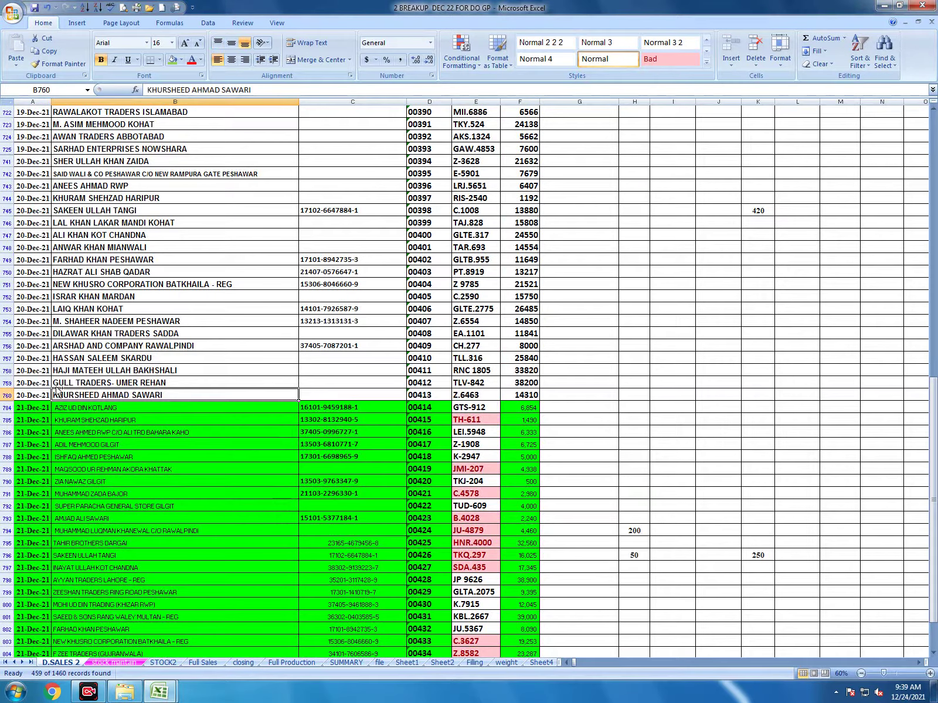
key("ctrl+f")
key("Return")
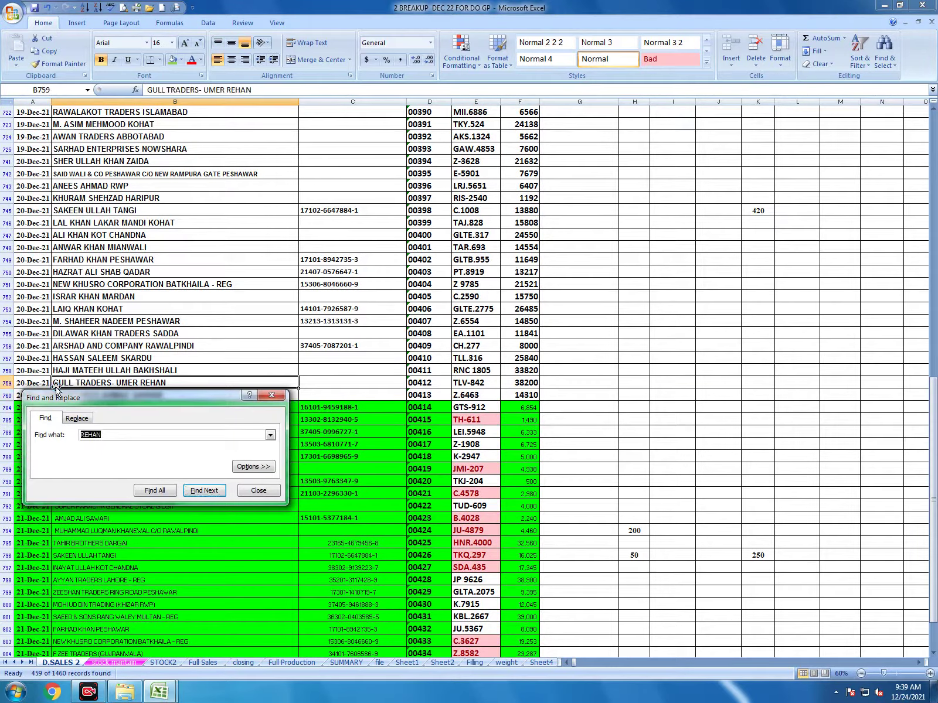
key("Escape")
key("Down")
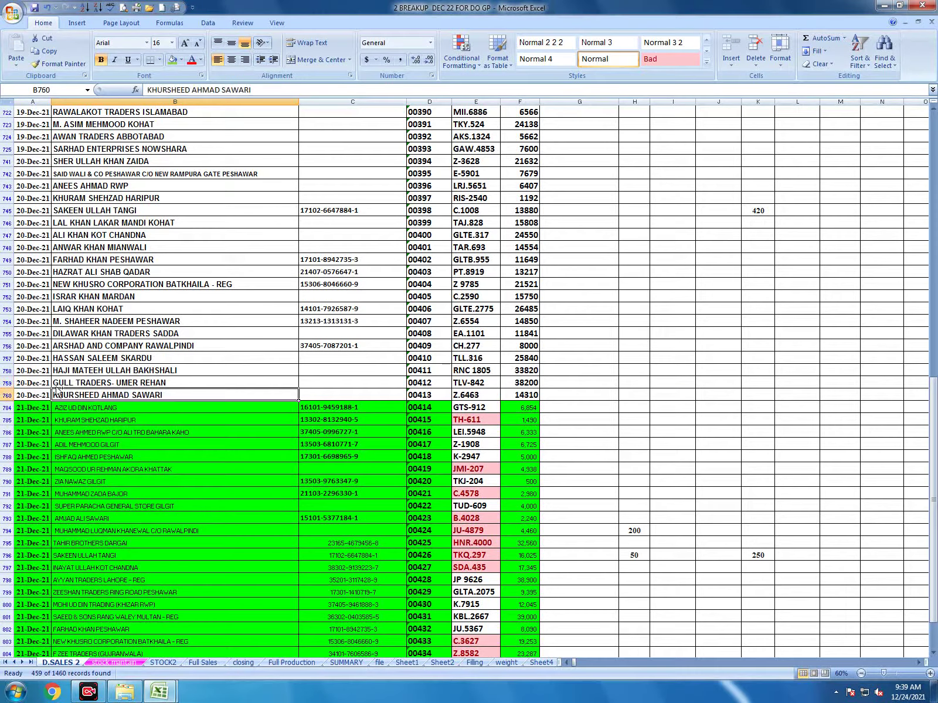
key("ctrl+f")
key("Return")
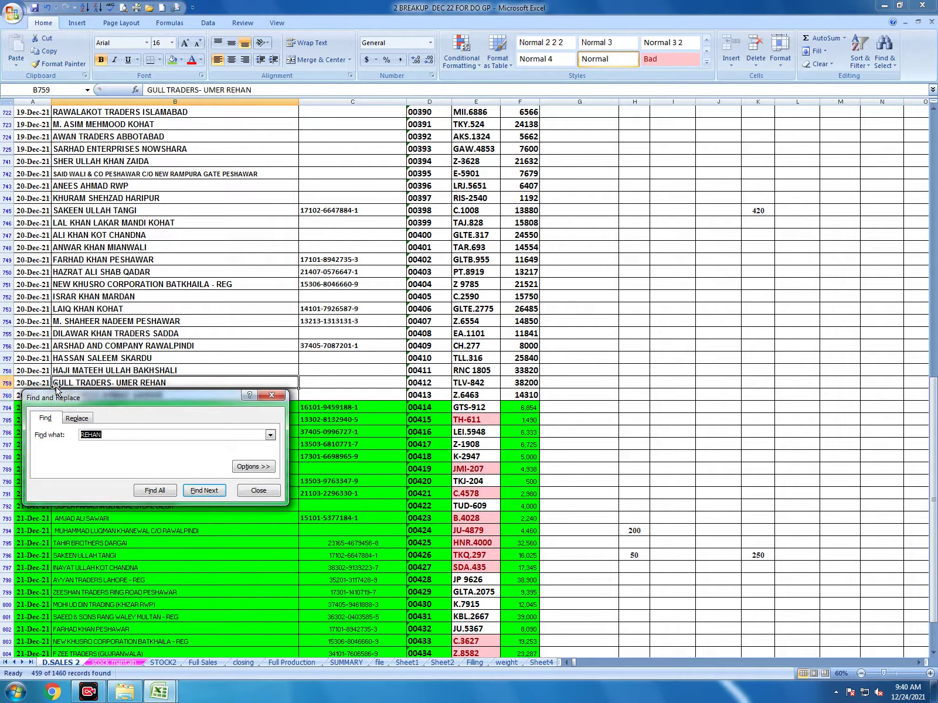
key("Escape")
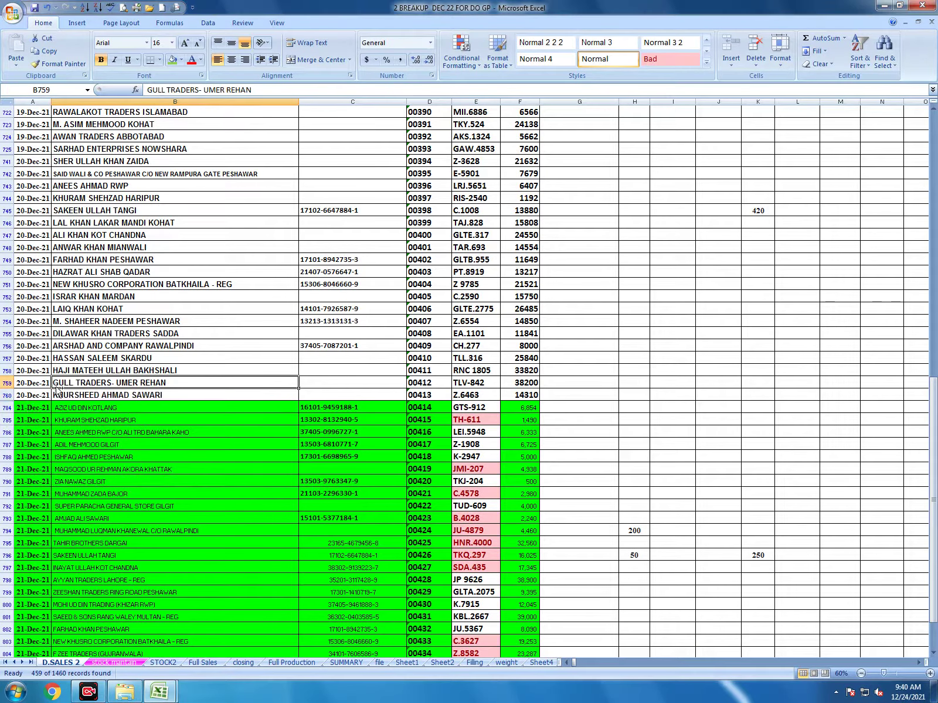
key("ctrl+Down")
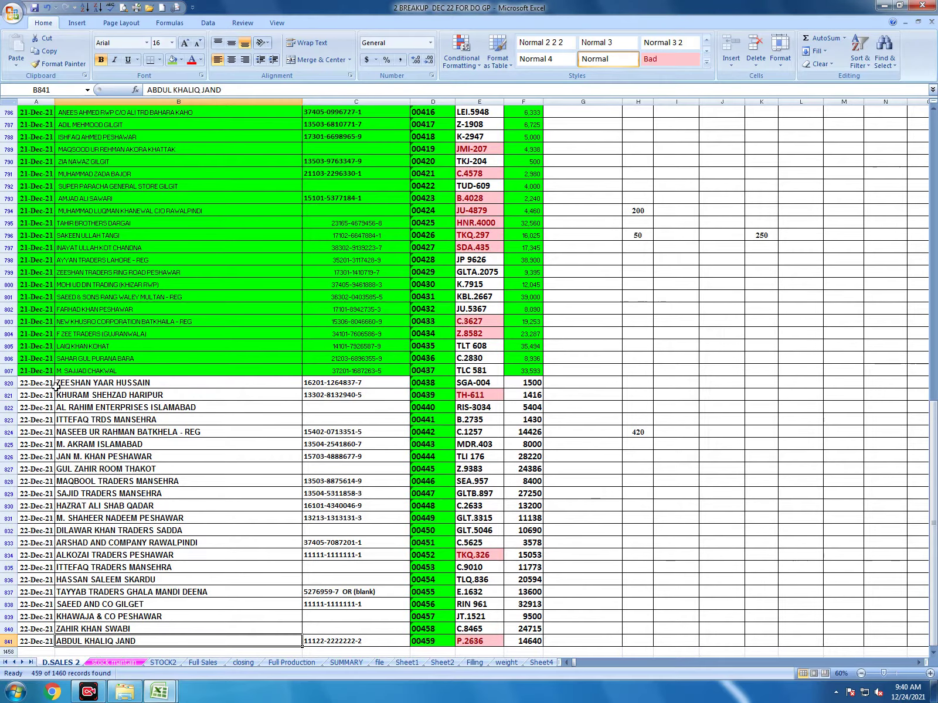
Switch to the 12.2021 INVOICE workbook and examine the sales tax invoices down to the last filled one, NOS454
key("ctrl+Tab")
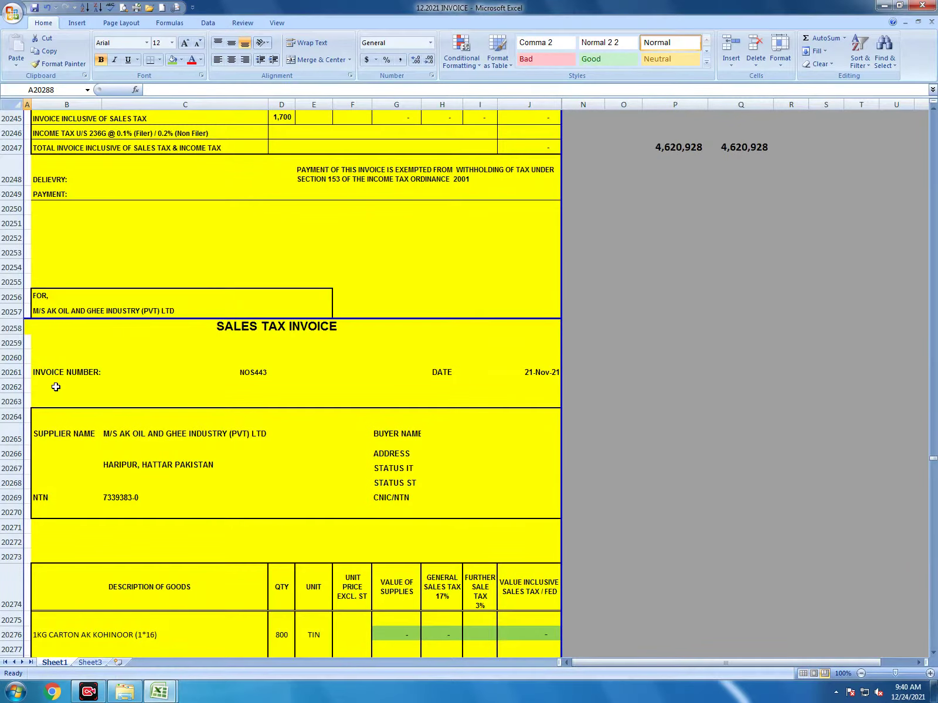
scroll(33, 474, "down", 20)
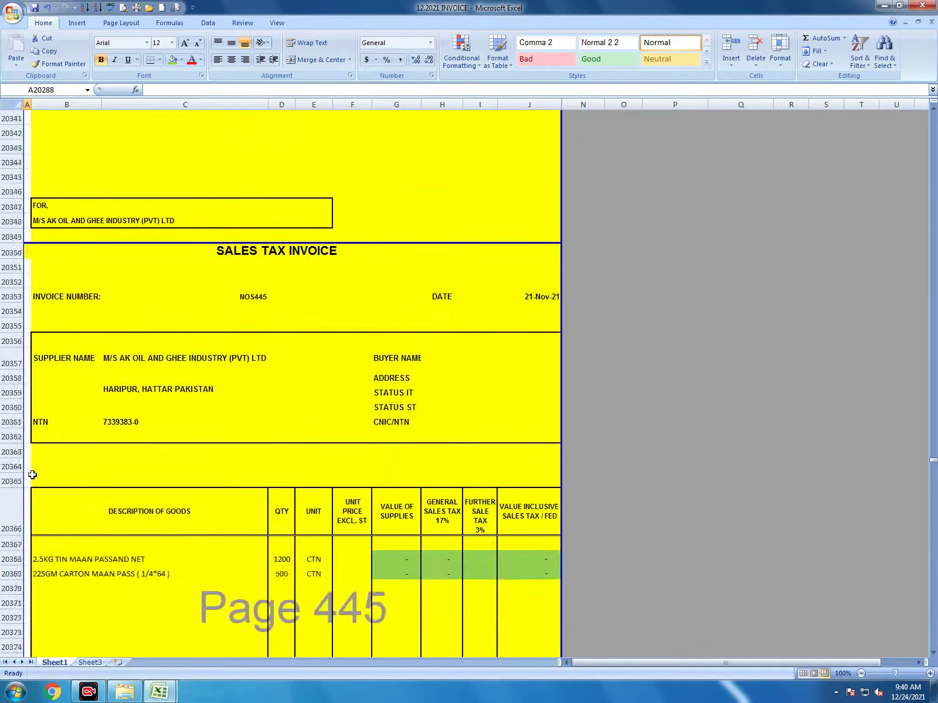
scroll(33, 475, "down", 20)
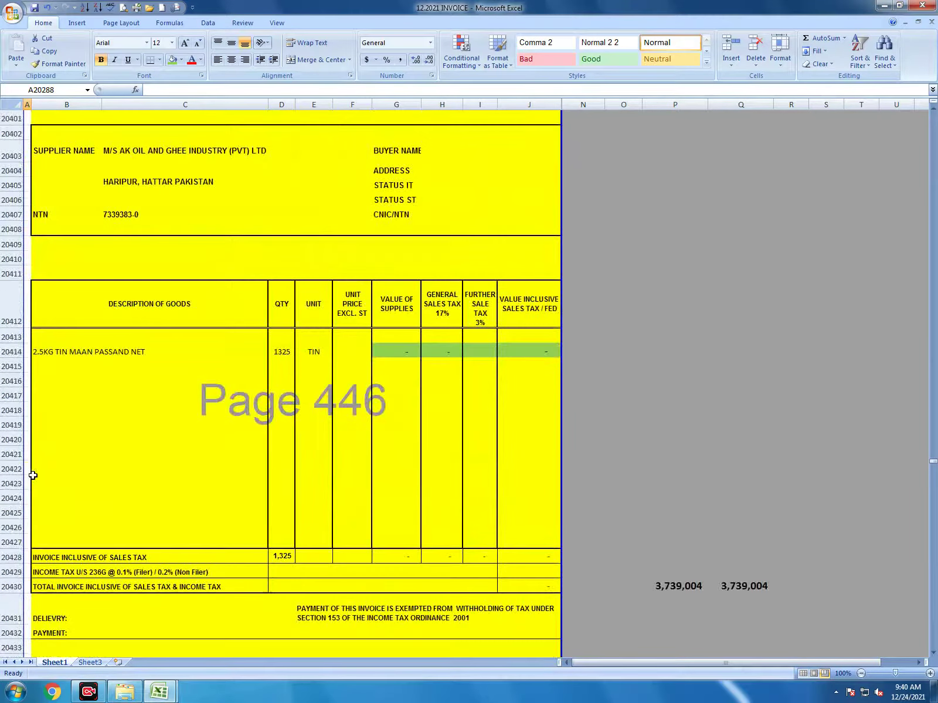
scroll(33, 474, "down", 20)
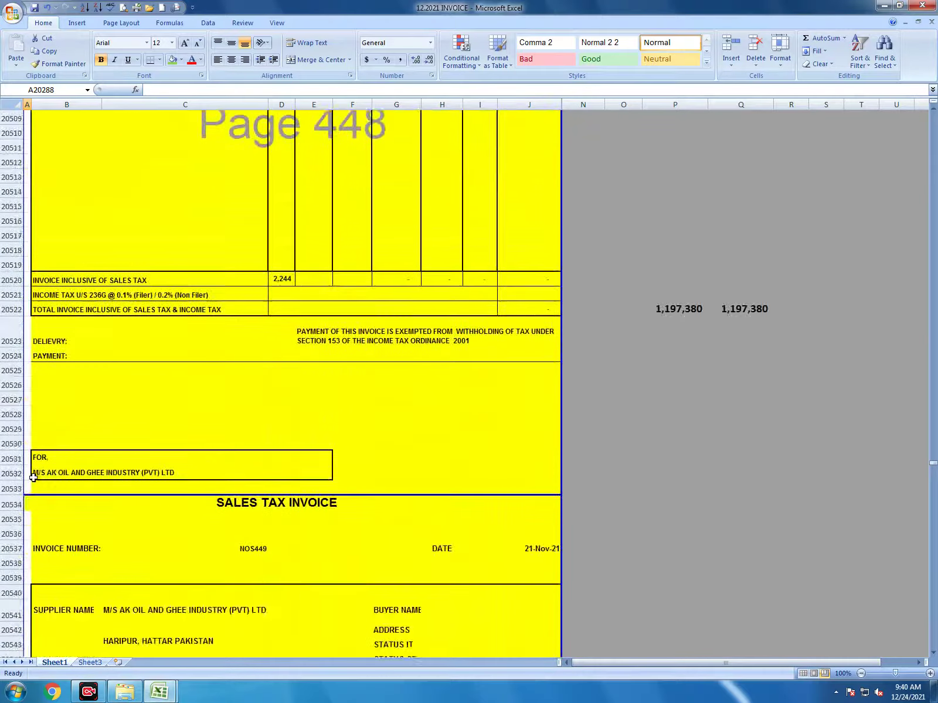
scroll(34, 478, "down", 20)
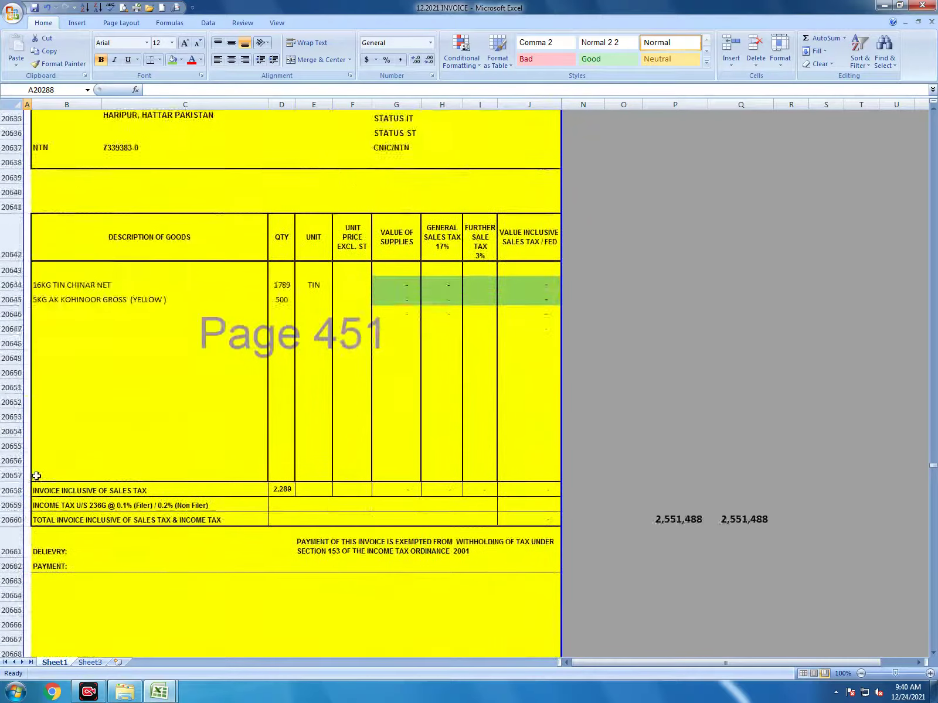
scroll(36, 476, "down", 20)
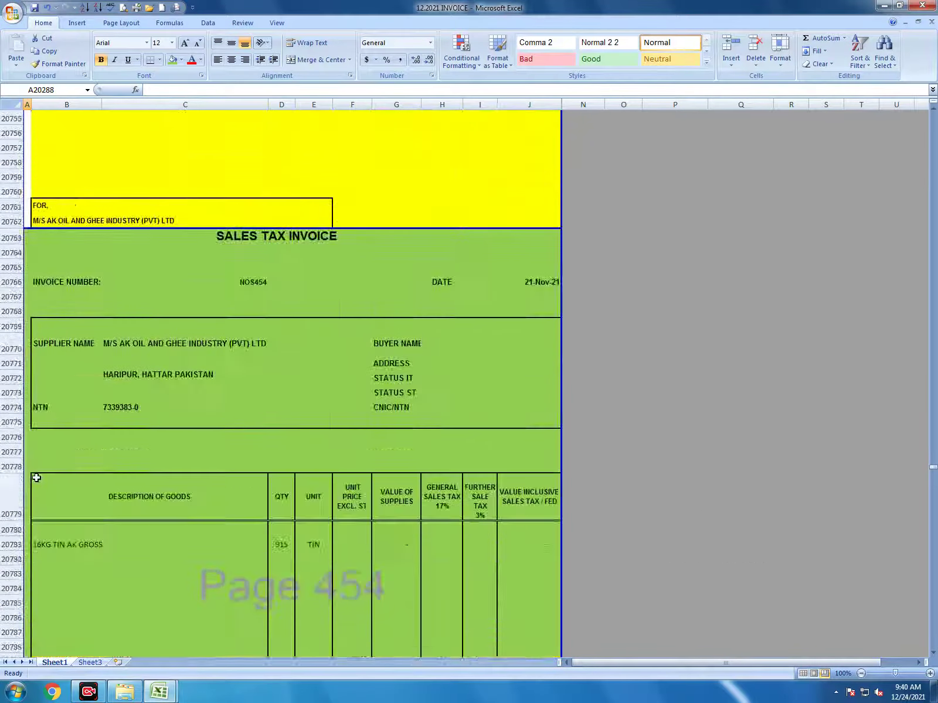
scroll(37, 478, "up", 8)
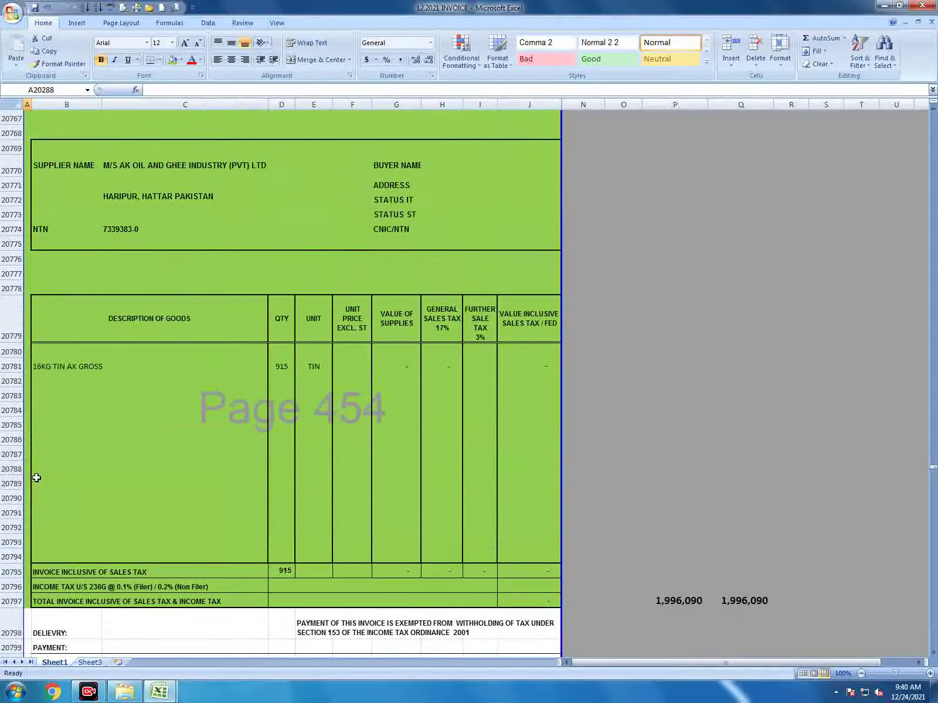
Return to the 2 BREAKUP DEC 22 FOR DO GP workbook and go to its first 1-Dec-21 entry
key("ctrl+Tab")
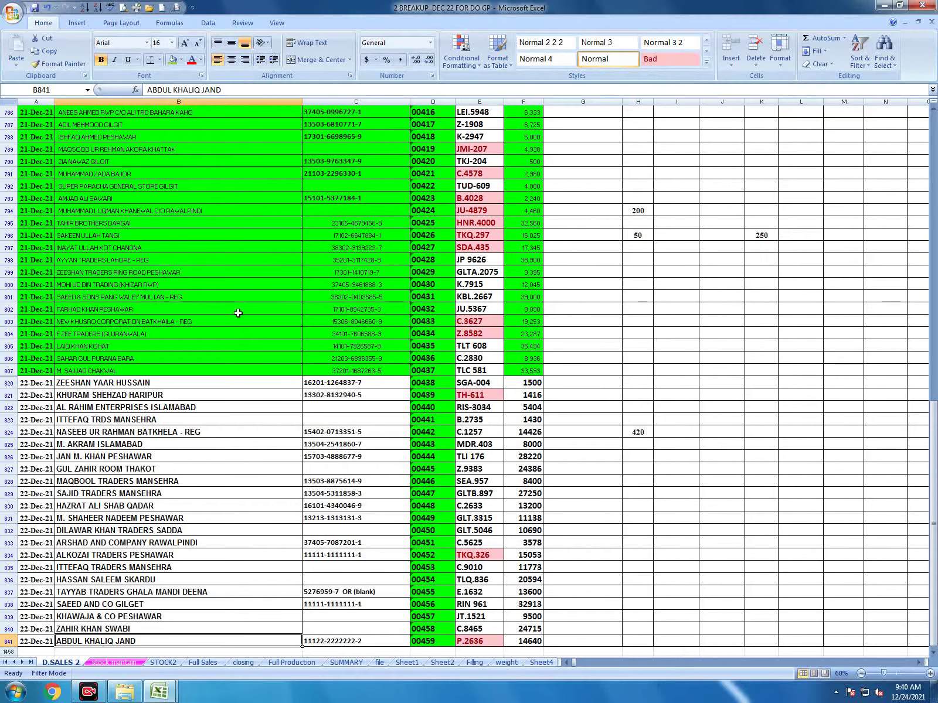
key("ctrl+Home")
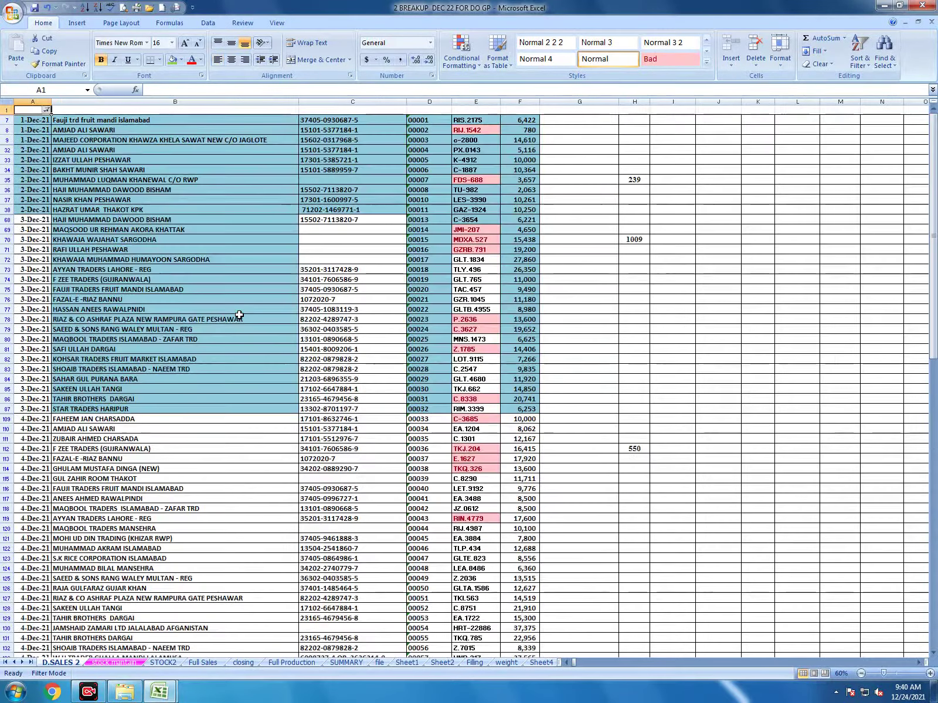
key("Down")
key("Down")
key("Up")
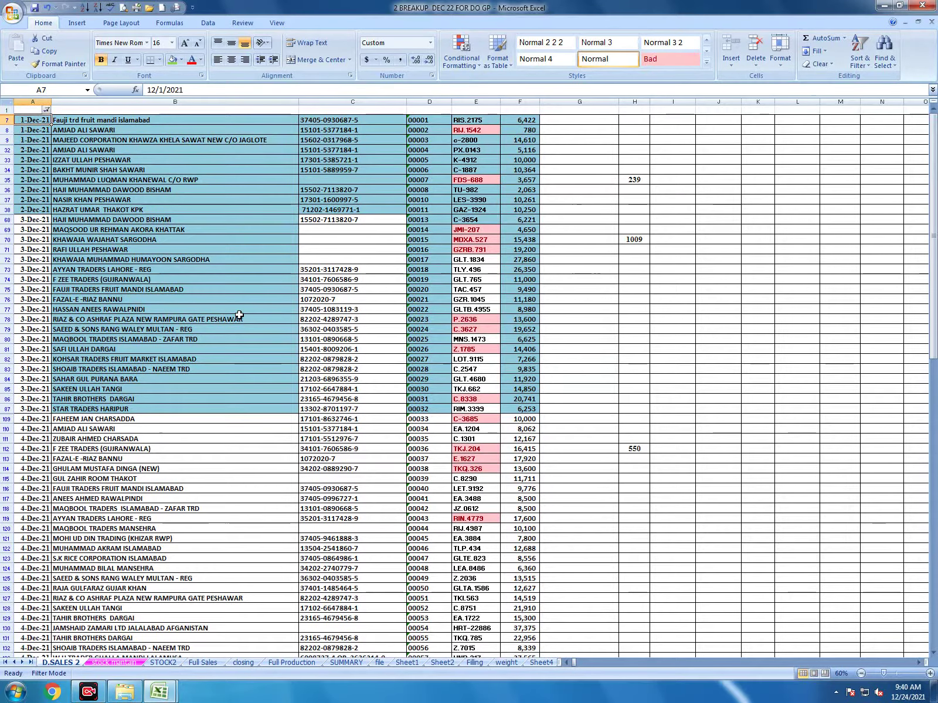
Switch back to the 12.2021 INVOICE workbook and examine its first invoice, NOS001
key("ctrl+Tab")
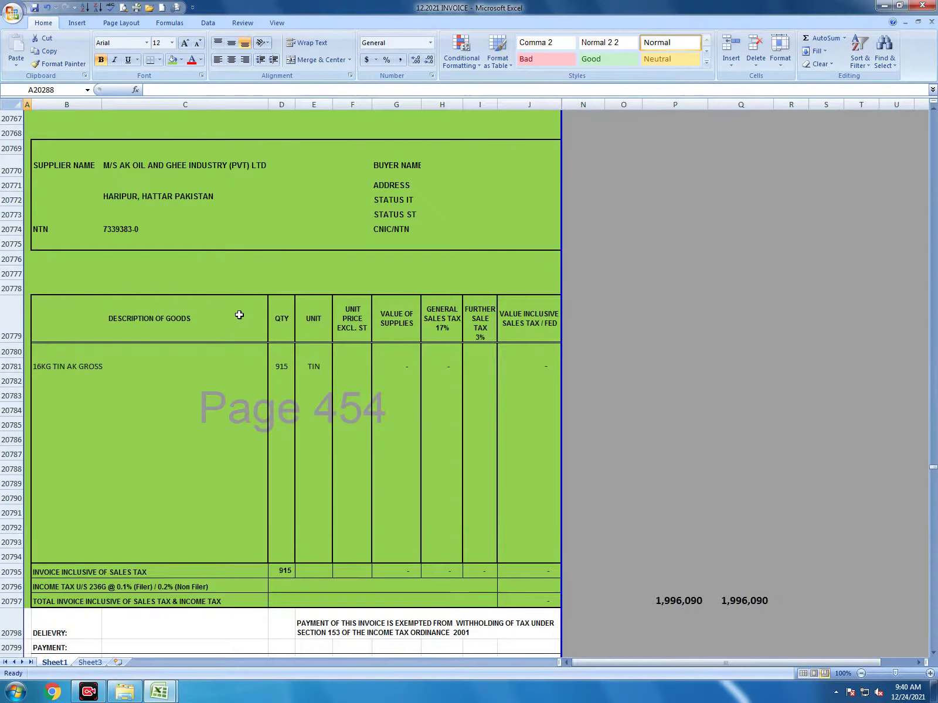
key("Up")
key("Up")
key("Up")
key("Up")
key("Up")
key("Up")
key("Up")
key("Up")
key("Up")
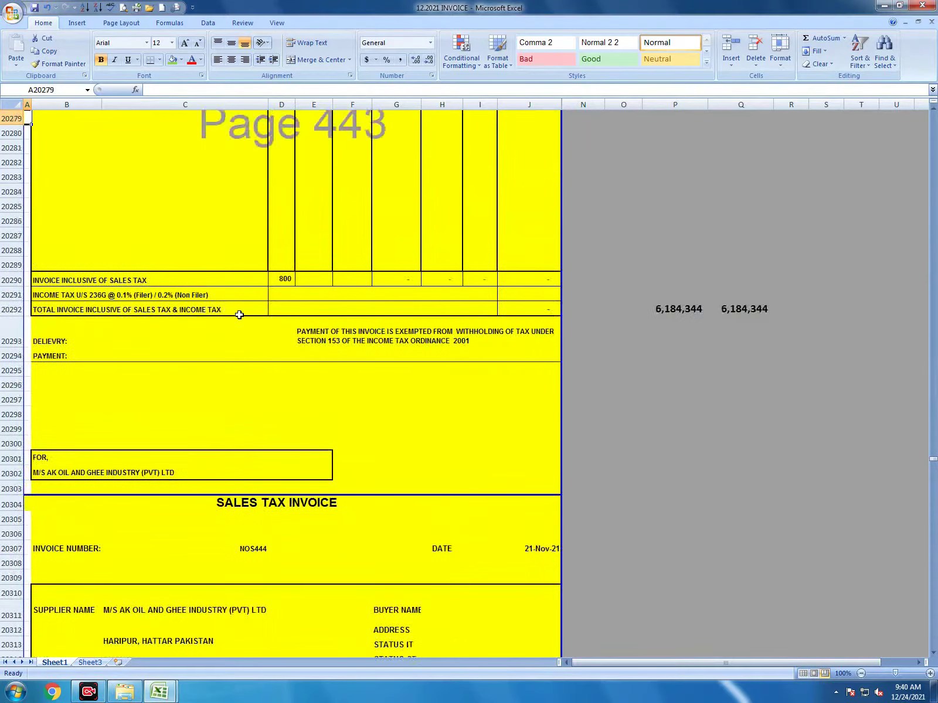
key("ctrl+Home")
key("Down")
key("Down")
key("Down")
key("Down")
key("Down")
key("Down")
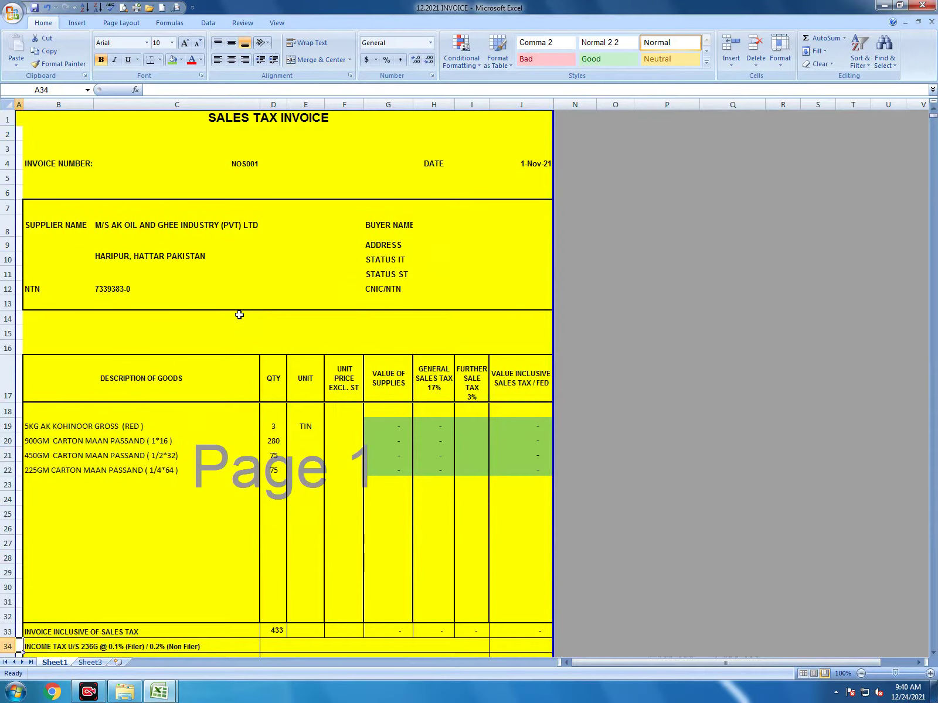
Close the 2 BREAKUP DEC 22 FOR DO GP workbook without saving it and minimize the invoice workbook
key("ctrl+w")
key("n")
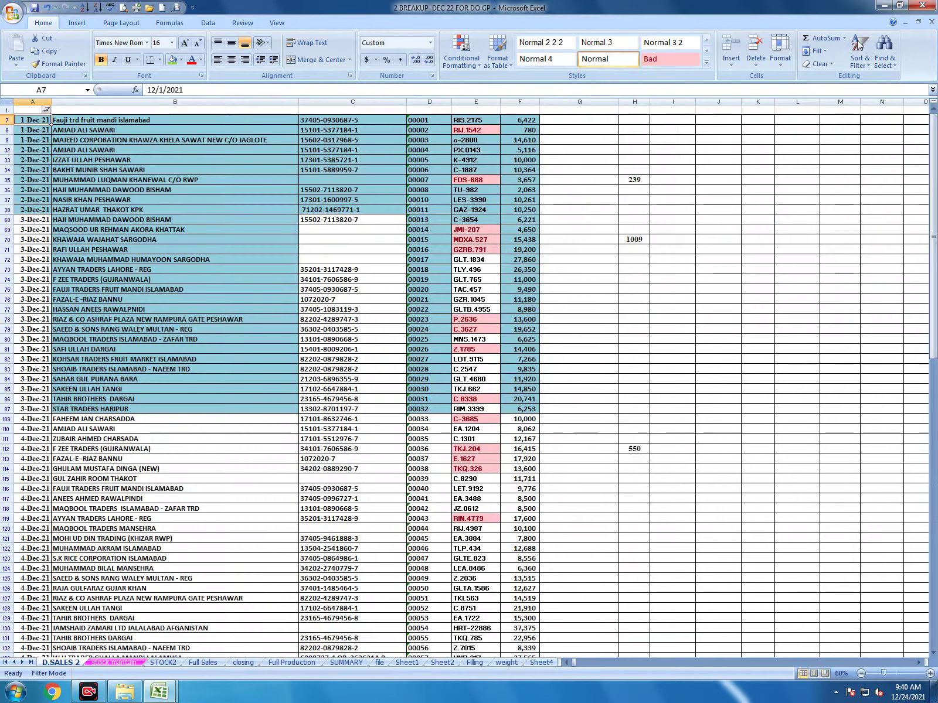
left_click(932, 5)
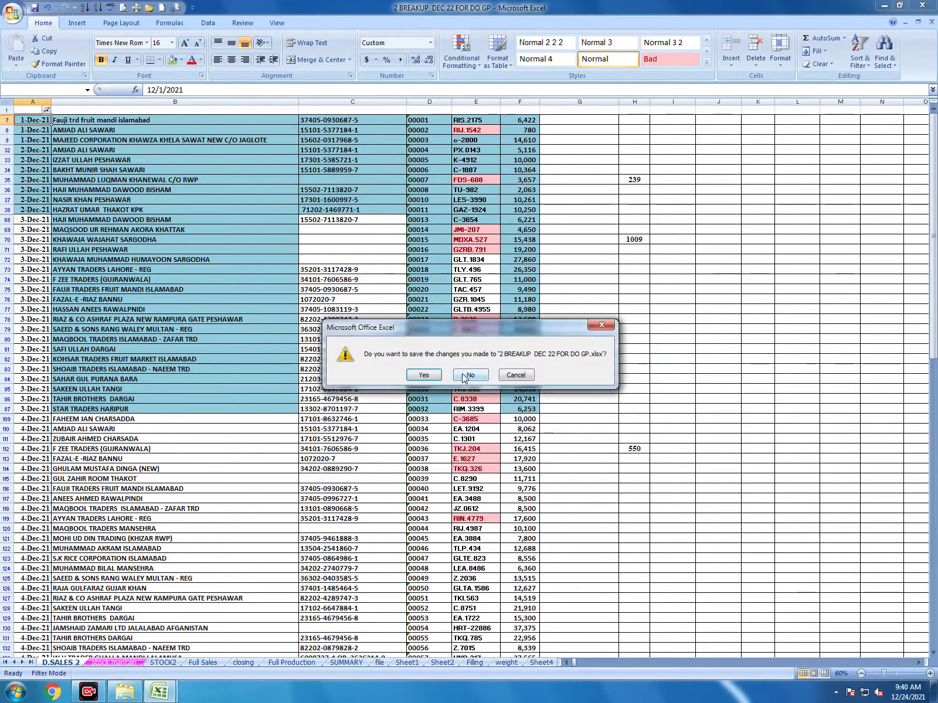
left_click(466, 376)
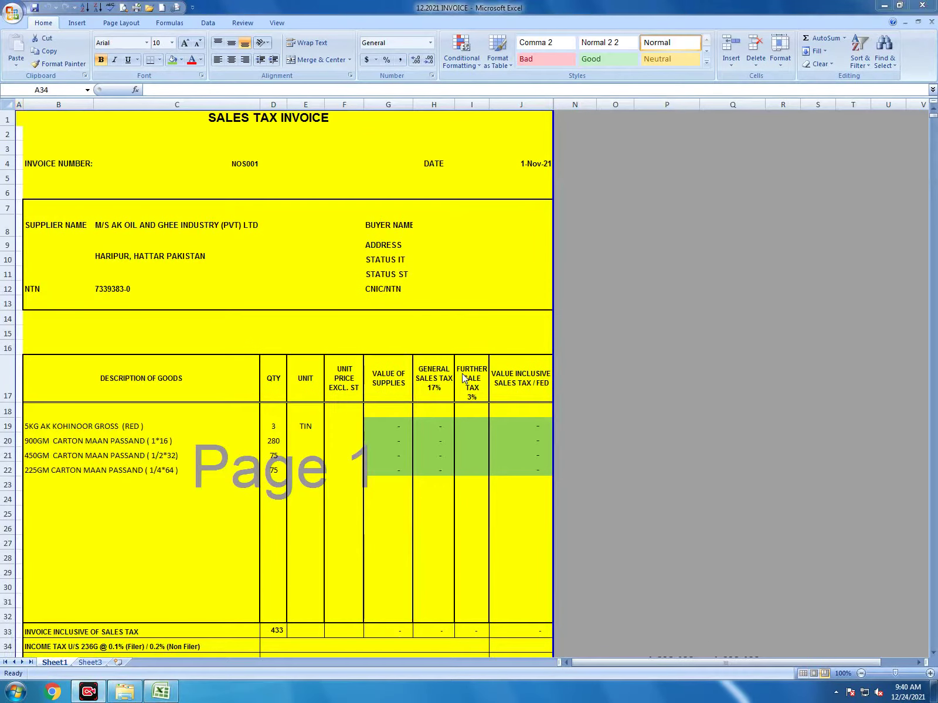
left_click(884, 5)
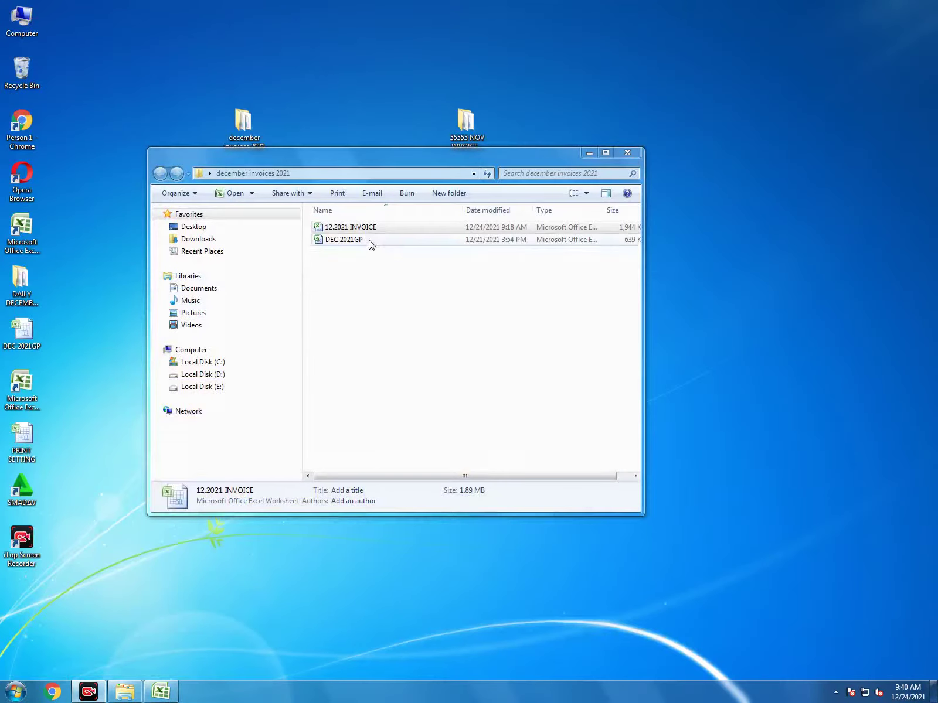
Copy DEC 2021GP from the desktop into the december invoices 2021 folder, replacing the existing file, and open the copy
right_click(24, 340)
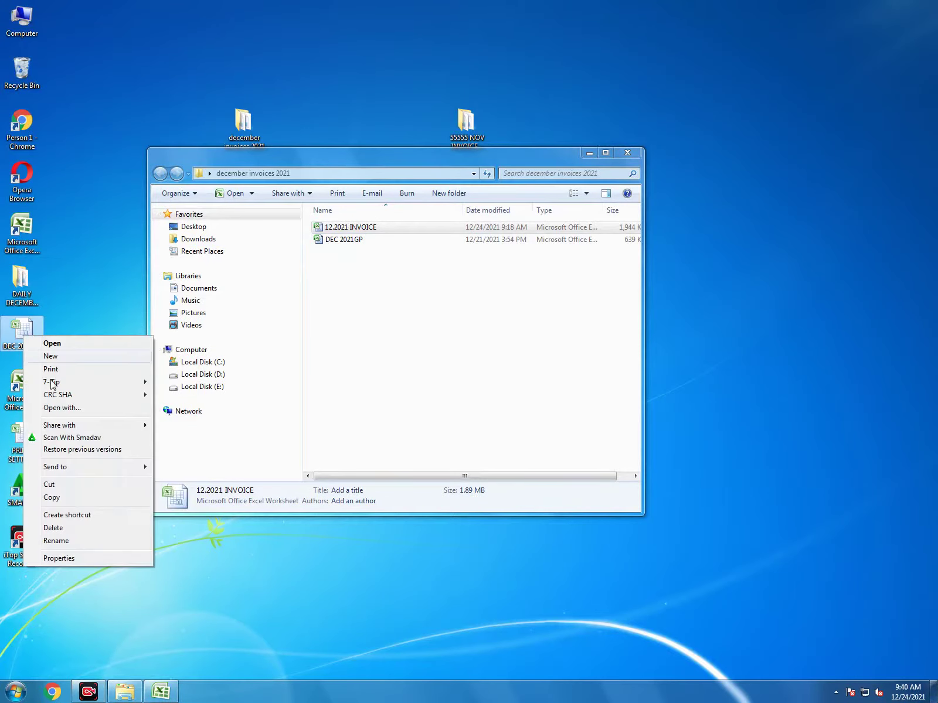
left_click(50, 498)
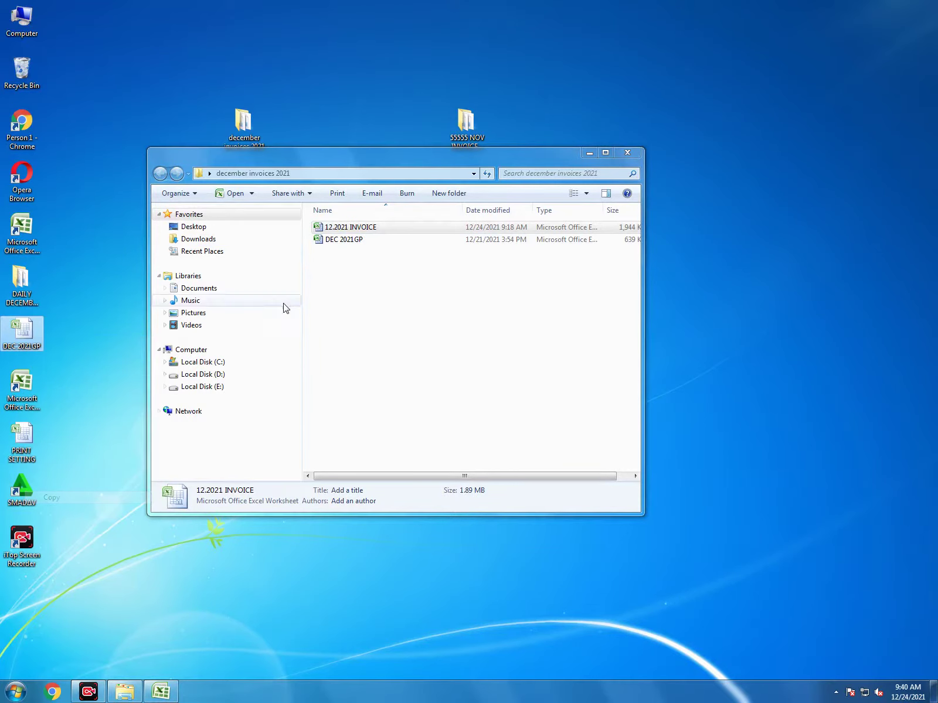
right_click(360, 271)
left_click(382, 354)
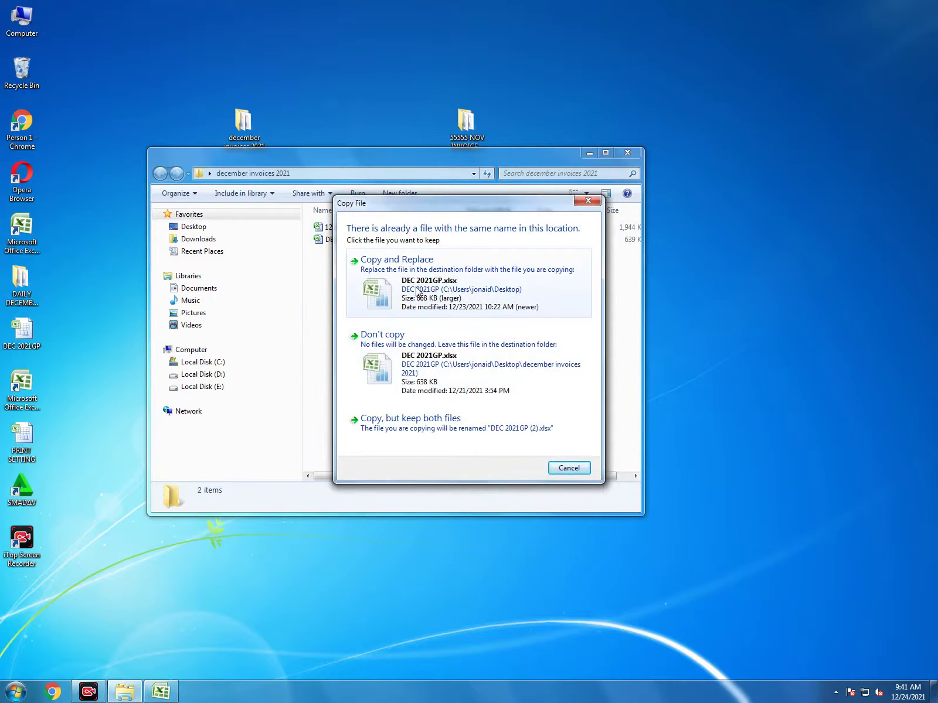
left_click(417, 291)
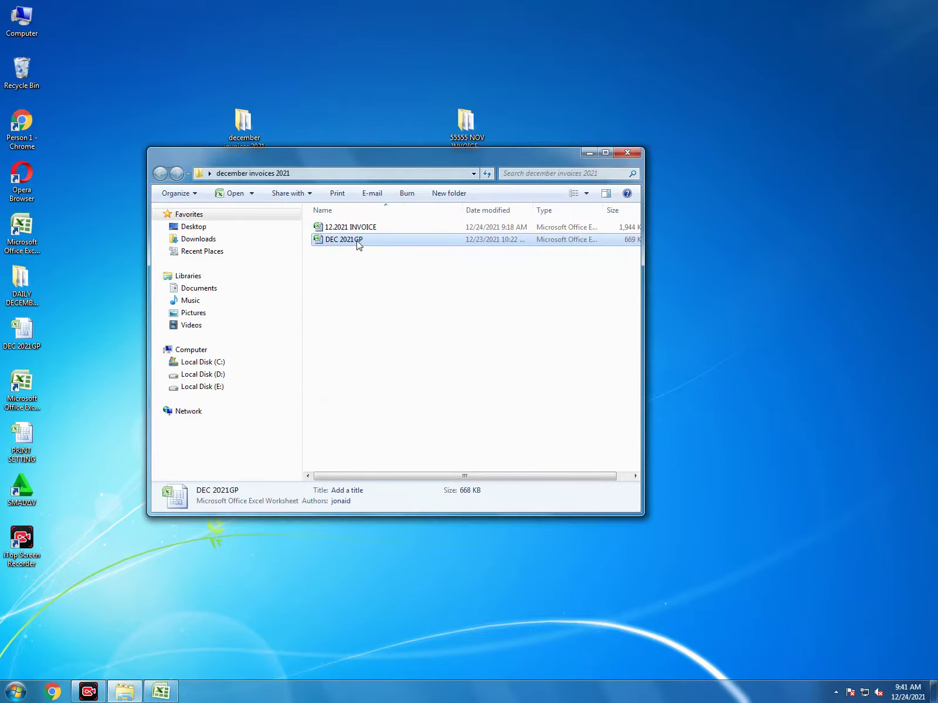
double_click(359, 241)
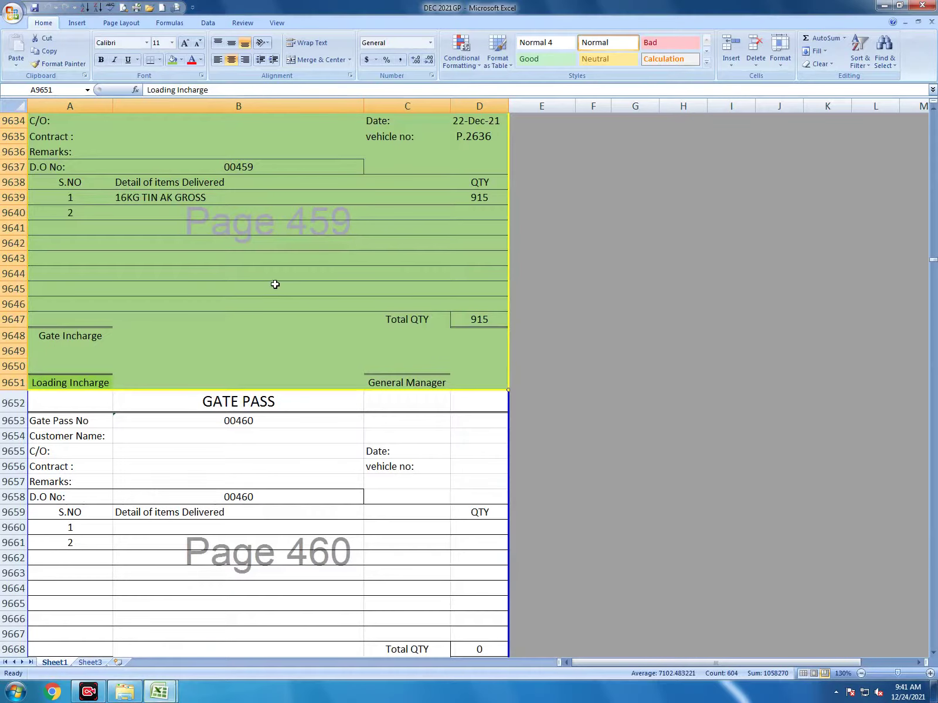
Search the gate pass sheet from its beginning for REHAN and go to the heading row of gate pass 00009
key("ctrl+Home")
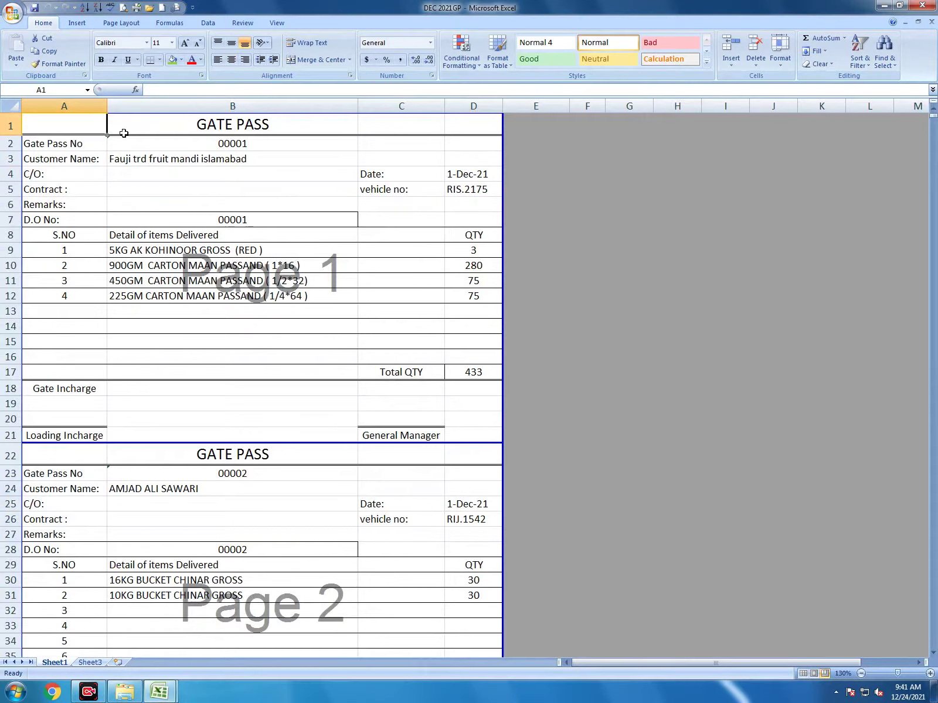
left_click(65, 106)
left_click(262, 220)
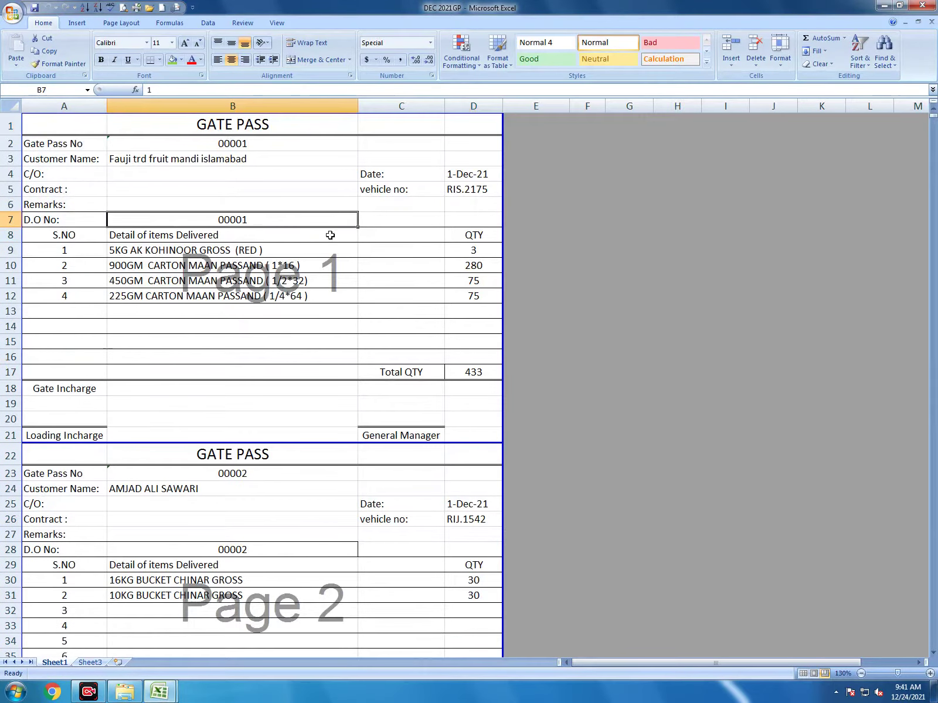
key("ctrl+super+f")
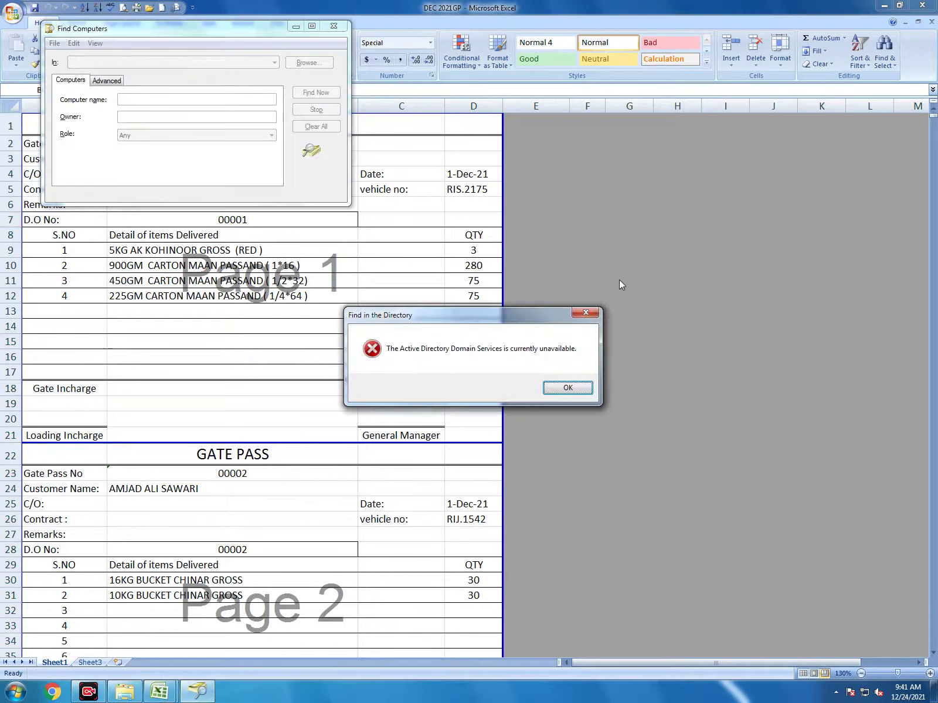
key("Escape")
key("Escape")
key("ctrl+f")
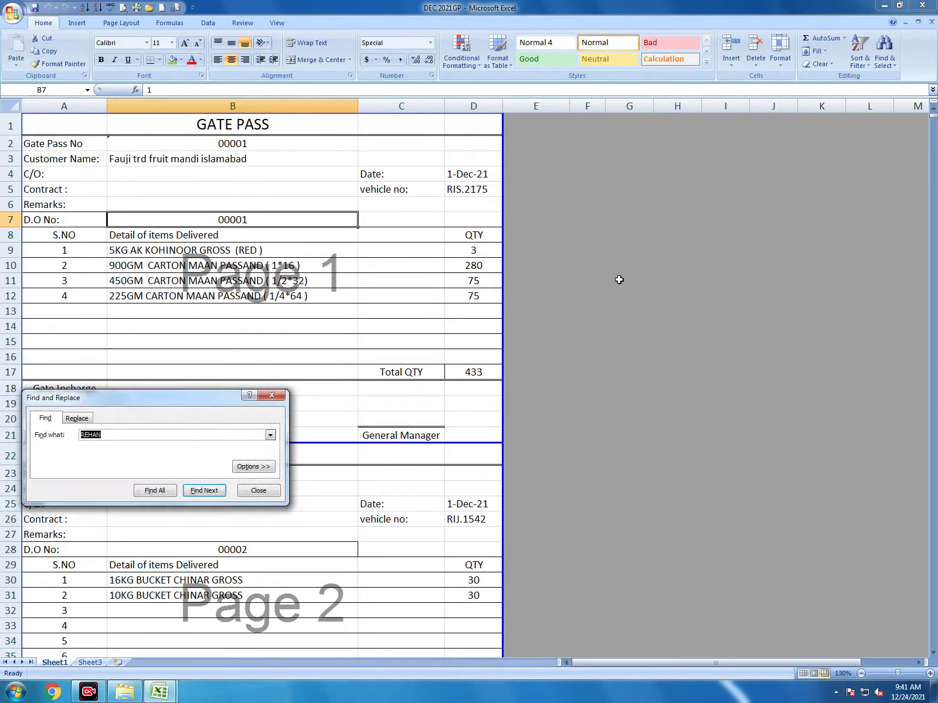
key("Return")
key("Escape")
key("Up")
key("Up")
key("shift+space")
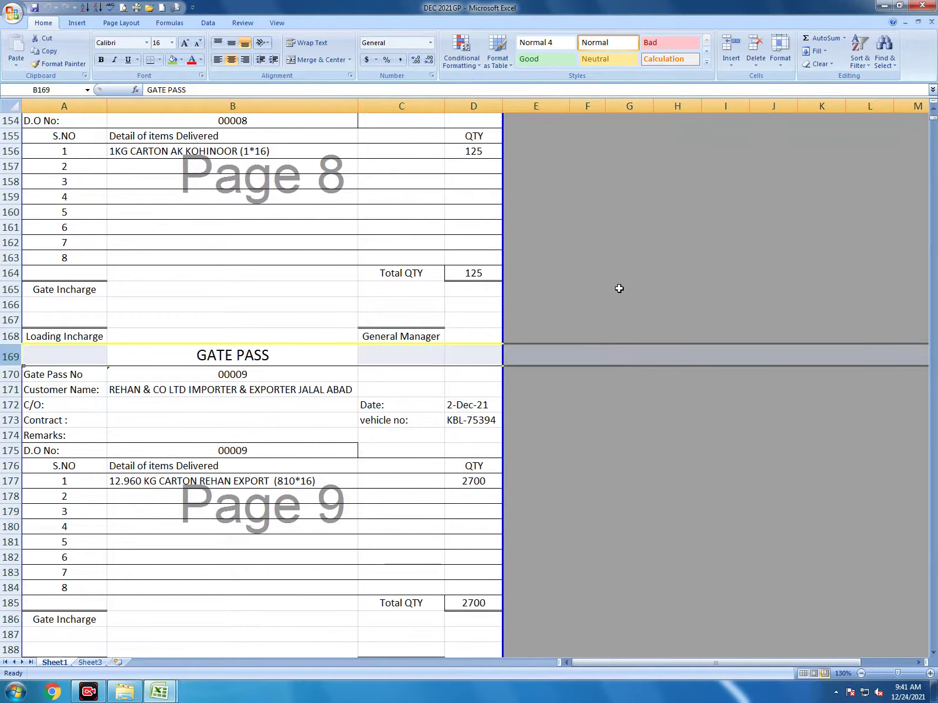
key("shift+Down")
key("shift+Down")
key("shift+Down")
key("shift+Down")
key("shift+Down")
key("shift+Down")
key("shift+Down")
key("shift+Down")
key("shift+Down")
key("shift+Down")
key("shift+Down")
key("shift+Down")
key("shift+Down")
key("shift+Down")
key("shift+Down")
key("shift+Down")
key("shift+Down")
key("shift+Down")
key("shift+Down")
key("shift+Down")
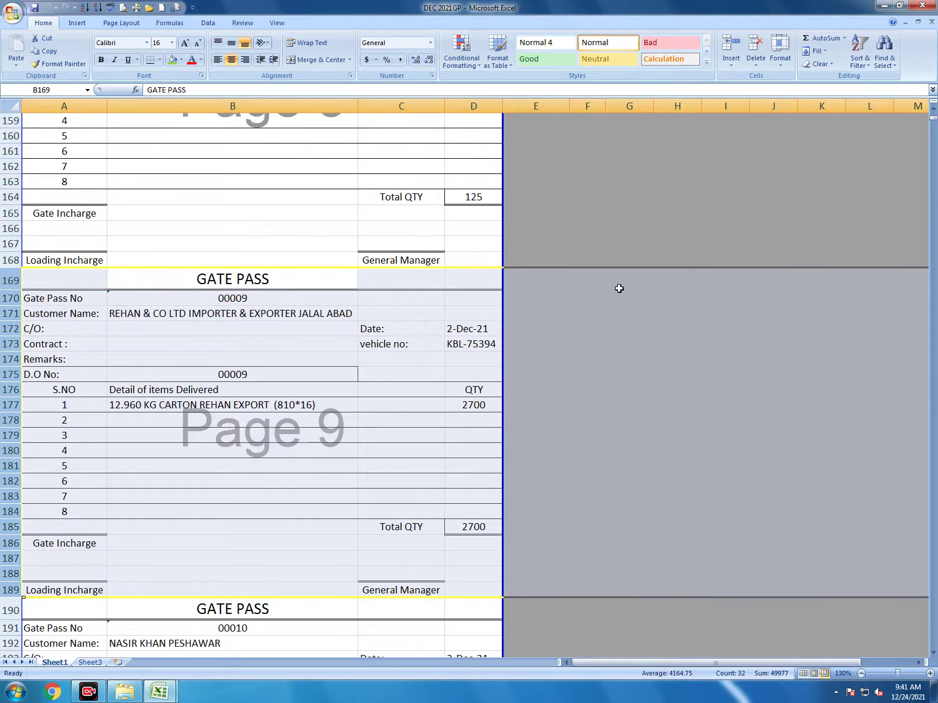
key("ctrl")
key("Down")
key("Up")
Delete all rows of the REHAN & CO LTD gate pass 00009, rows 169 to 189
key("shift+Down")
key("shift+Down")
key("shift+Down")
key("shift+Down")
key("shift+Down")
key("shift+Down")
key("shift+Down")
key("shift+Down")
key("shift+Down")
key("shift+Down")
key("shift+Down")
key("shift+Down")
key("shift+Down")
key("shift+Down")
key("shift+Down")
key("shift+Down")
key("shift+Down")
key("shift+Down")
key("shift+Down")
key("shift+Down")
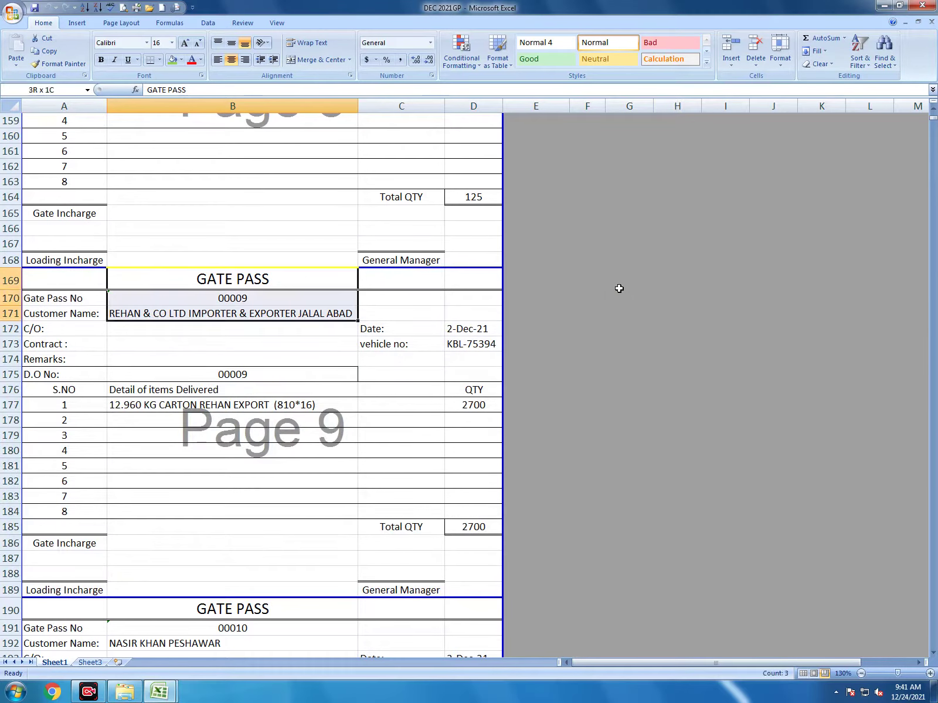
key("shift+space")
key("ctrl+minus")
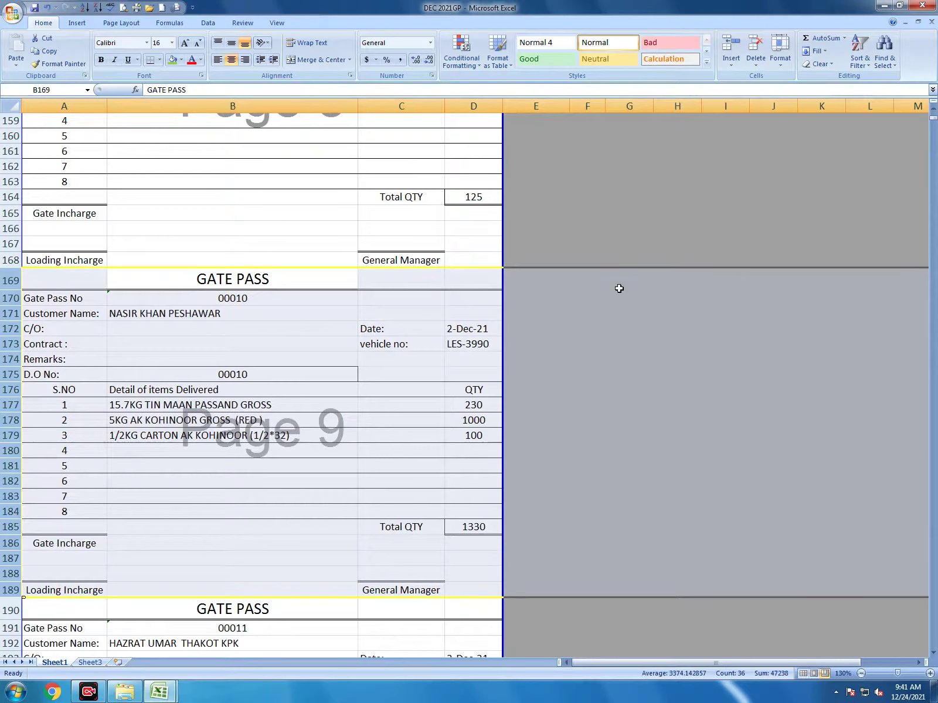
key("Down")
Find the next REHAN & CO LTD gate pass, 00012, and delete all its rows, 211 to 231
key("ctrl+f")
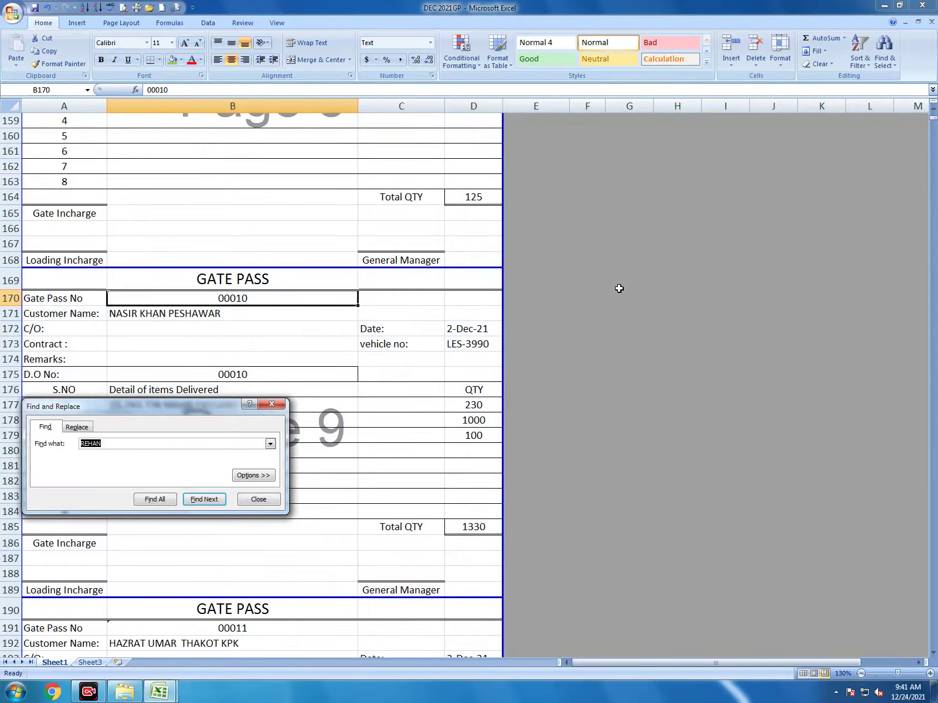
key("Return")
key("Escape")
key("Up")
key("Up")
key("shift+space")
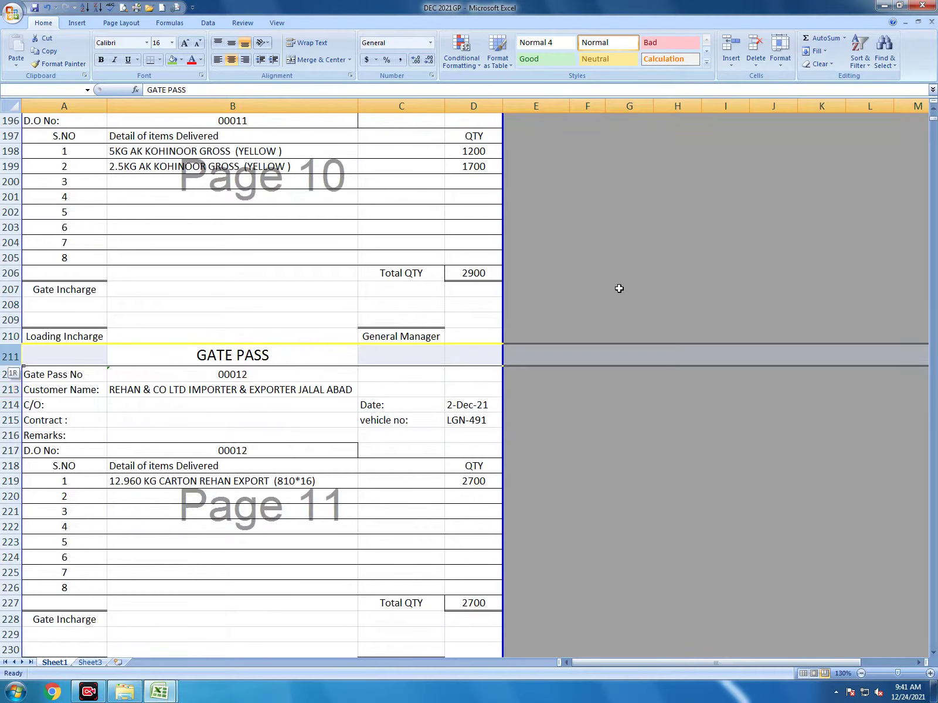
key("shift+Down")
key("shift+Down")
key("shift+Down")
key("shift+Down")
key("shift+Down")
key("shift+Down")
key("shift+Down")
key("shift+Down")
key("shift+Down")
key("shift+Down")
key("shift+Down")
key("shift+Down")
key("shift+Down")
key("shift+Down")
key("shift+Down")
key("shift+Down")
key("shift+Down")
key("shift+Down")
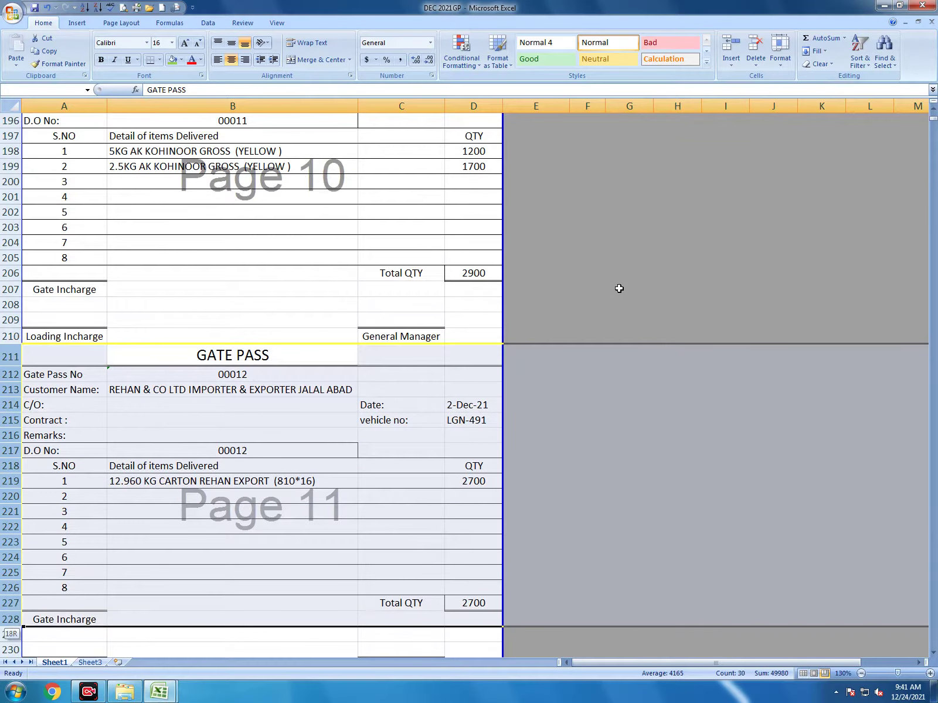
scroll(619, 288, "down", 3)
key("shift+Down")
key("shift+Down")
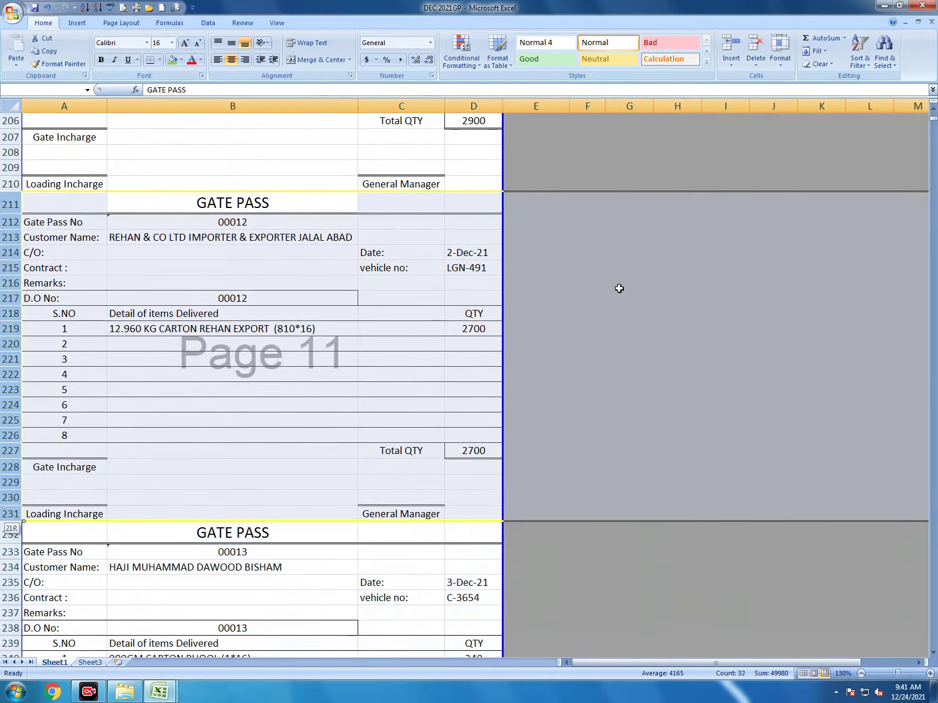
key("ctrl+minus")
key("Down")
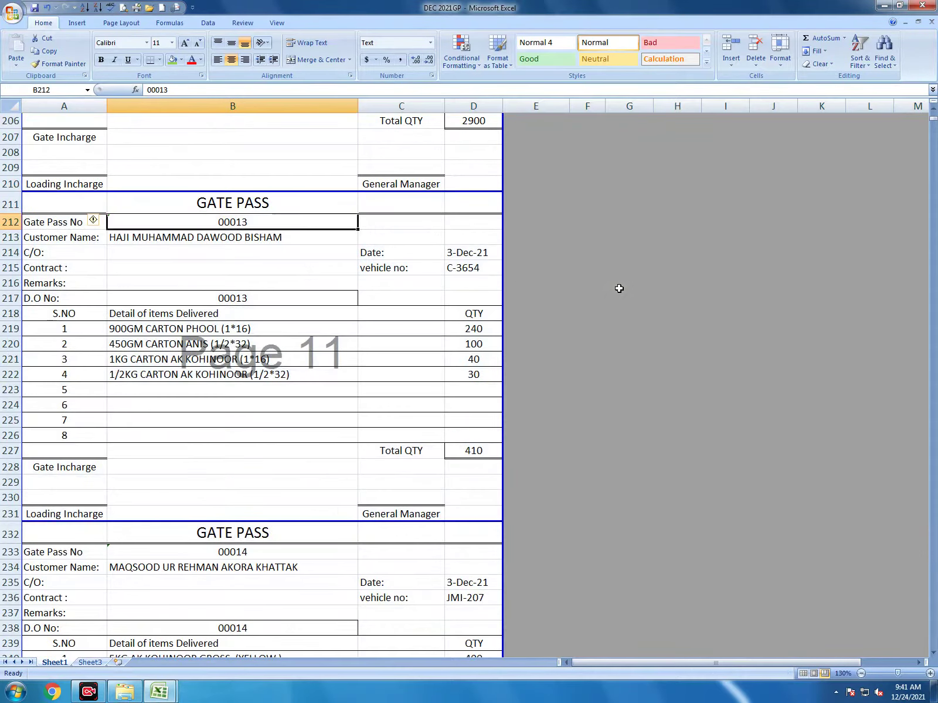
Find the next REHAN & CO LIMITED gate pass, 00139, and delete all its rows, 2861 to 2881
key("ctrl+f")
key("Escape")
key("Up")
key("Up")
key("shift+Down")
key("shift+Down")
key("shift+Down")
key("shift+Down")
key("shift+Down")
key("shift+Down")
key("shift+Down")
key("shift+Down")
key("shift+Down")
key("shift+Down")
key("shift+Down")
key("shift+Down")
key("shift+Down")
key("shift+Down")
key("shift+Down")
key("shift+Down")
key("shift+Down")
key("shift+Down")
key("shift+Down")
key("shift+Down")
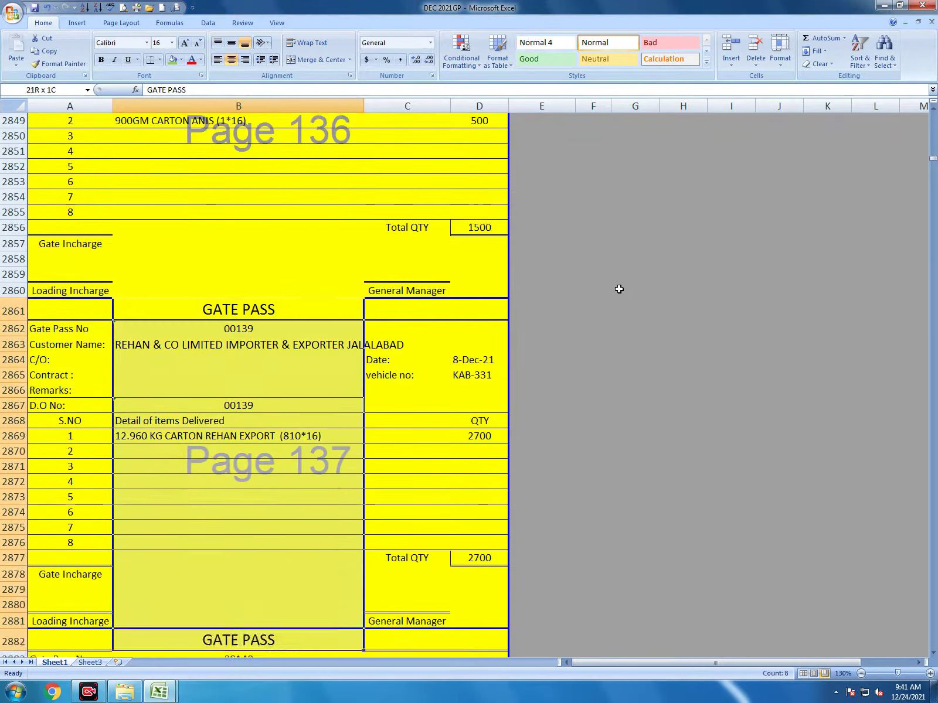
key("shift+space")
key("ctrl+minus")
key("Down")
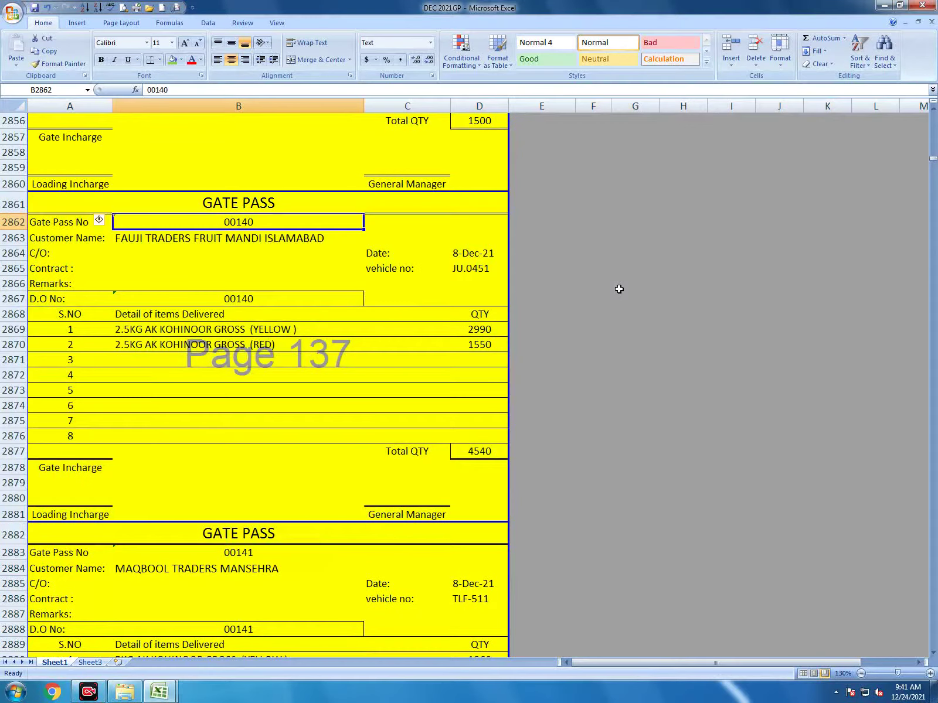
Find the next REHAN & CO LTD gate pass, 00148, and delete all its rows, 3031 to 3051
key("ctrl+f")
key("Return")
key("Escape")
key("shift+Down")
key("shift+Down")
key("shift+Down")
key("shift+Down")
key("shift+Down")
key("shift+Down")
key("shift+Down")
key("shift+Down")
key("shift+Down")
key("shift+Down")
key("shift+Down")
key("shift+Down")
key("shift+Down")
key("shift+Down")
key("shift+Down")
key("shift+Down")
key("shift+Down")
key("shift+Down")
key("shift+Down")
key("shift+Down")
key("shift+Up")
key("shift+Up")
key("shift+Up")
key("shift+Up")
key("shift+Up")
key("shift+Up")
key("shift+Up")
key("shift+Up")
key("shift+Up")
key("shift+Down")
key("shift+Down")
key("shift+Down")
key("shift+space")
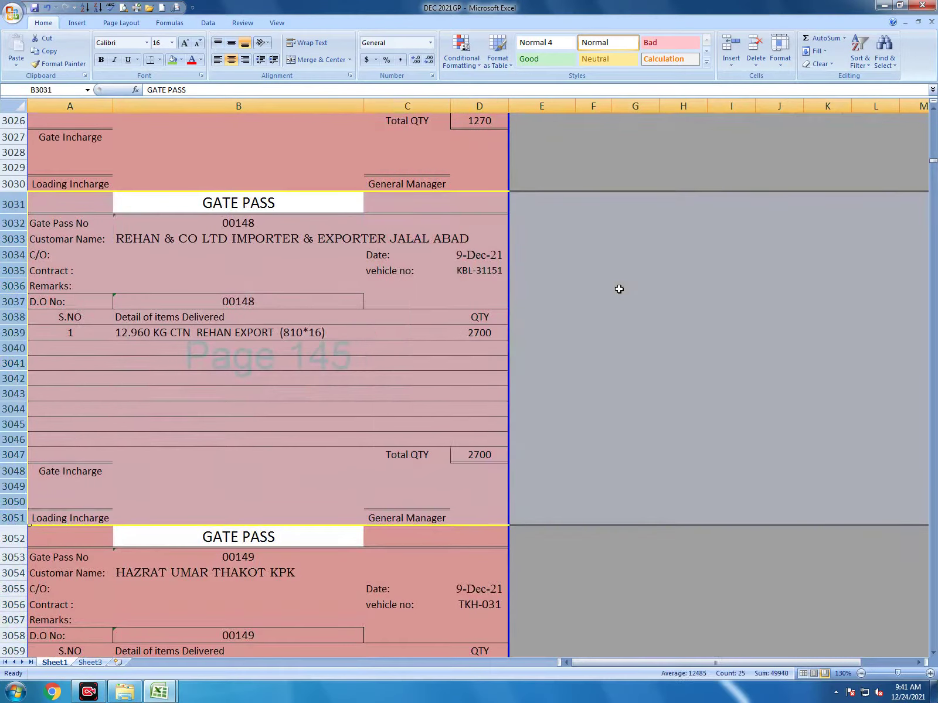
key("ctrl+minus")
key("Down")
Search the rest of the gate pass sheet for any further REHAN & CO entries
key("ctrl+f")
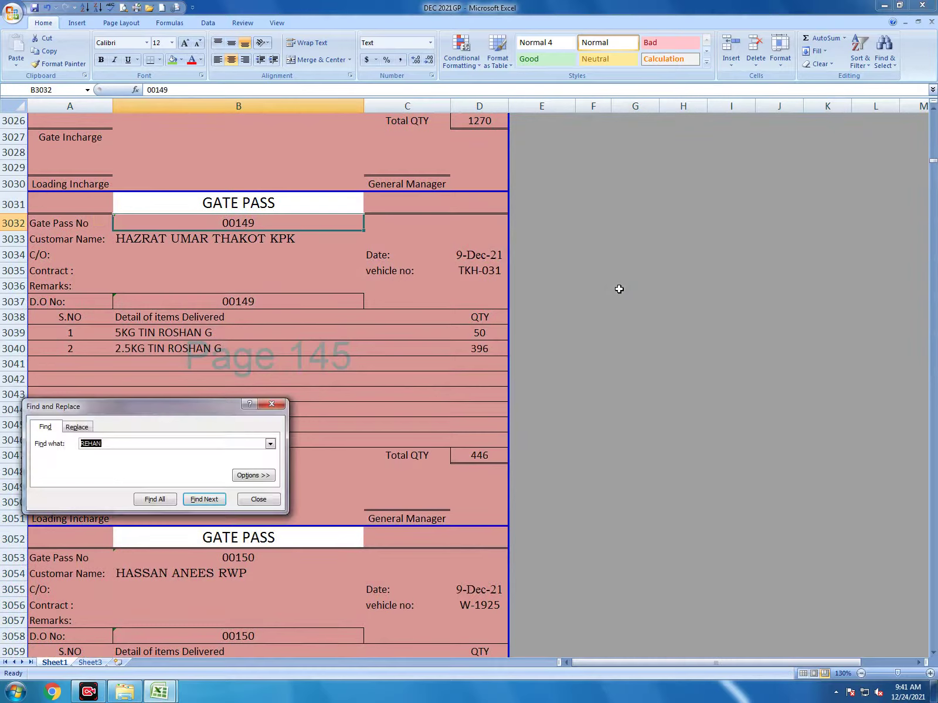
key("Return")
key("Escape")
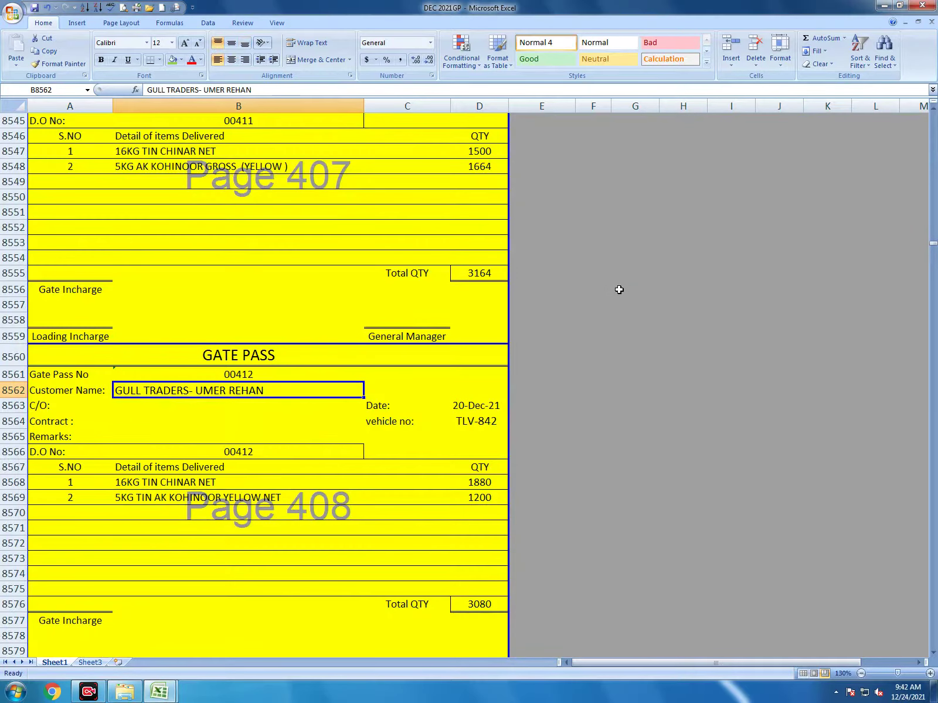
key("ctrl+f")
key("Return")
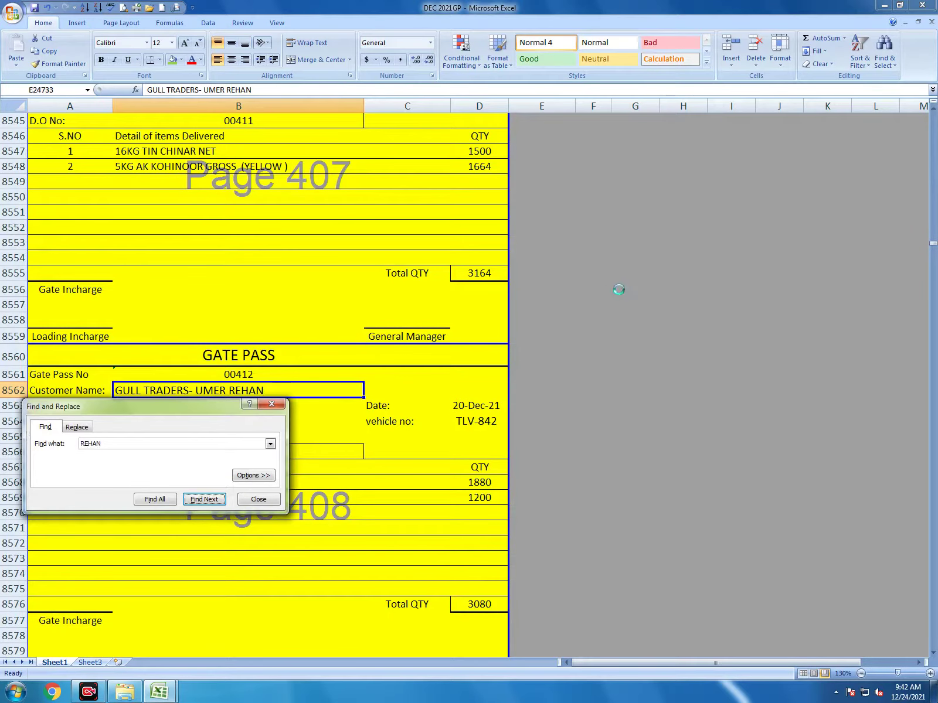
key("Escape")
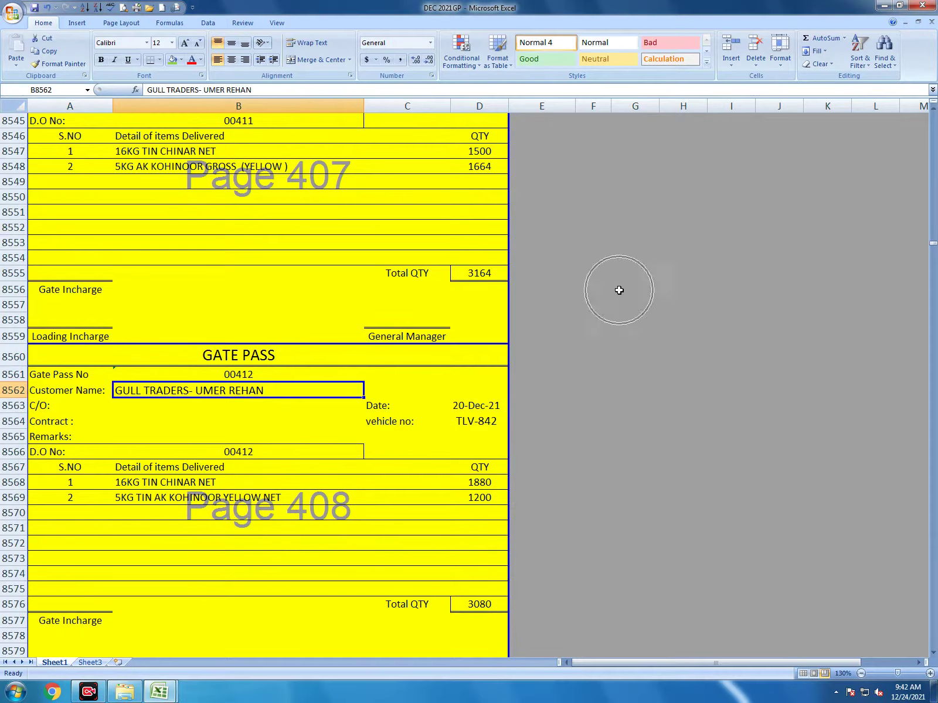
Look through the gate passes from 00412 onward up to the last filled-in pass before the blank ones
key("Down")
key("Down")
key("Down")
key("Down")
key("Down")
key("Down")
key("Down")
key("Down")
key("Down")
key("Down")
key("Down")
key("Down")
key("Down")
key("Down")
key("Down")
key("Down")
key("Down")
key("Down")
key("Down")
key("Down")
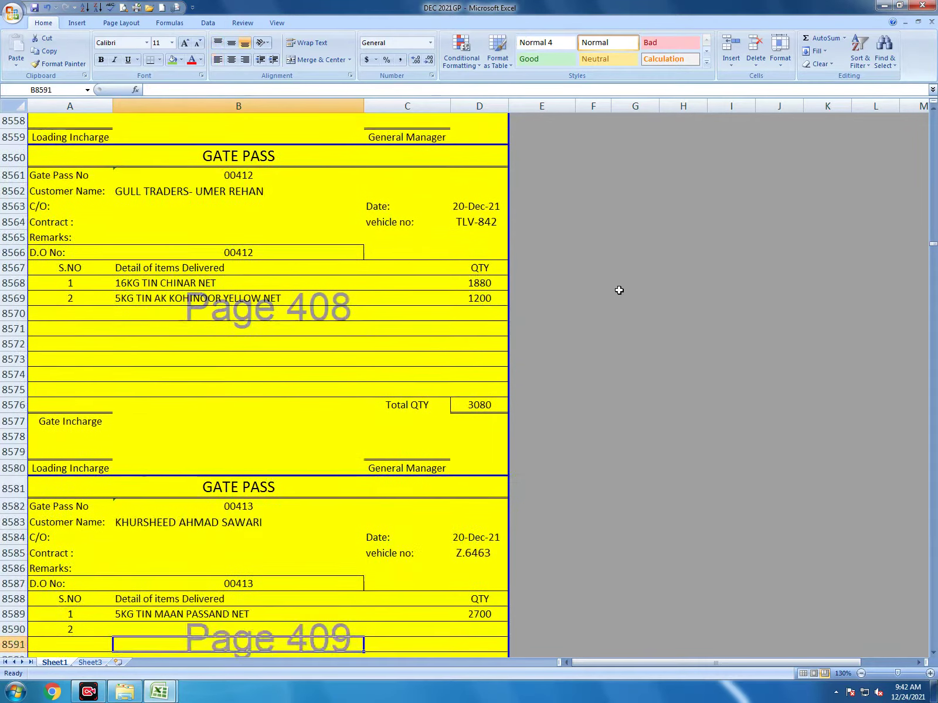
scroll(617, 289, "down", 20)
scroll(592, 351, "down", 20)
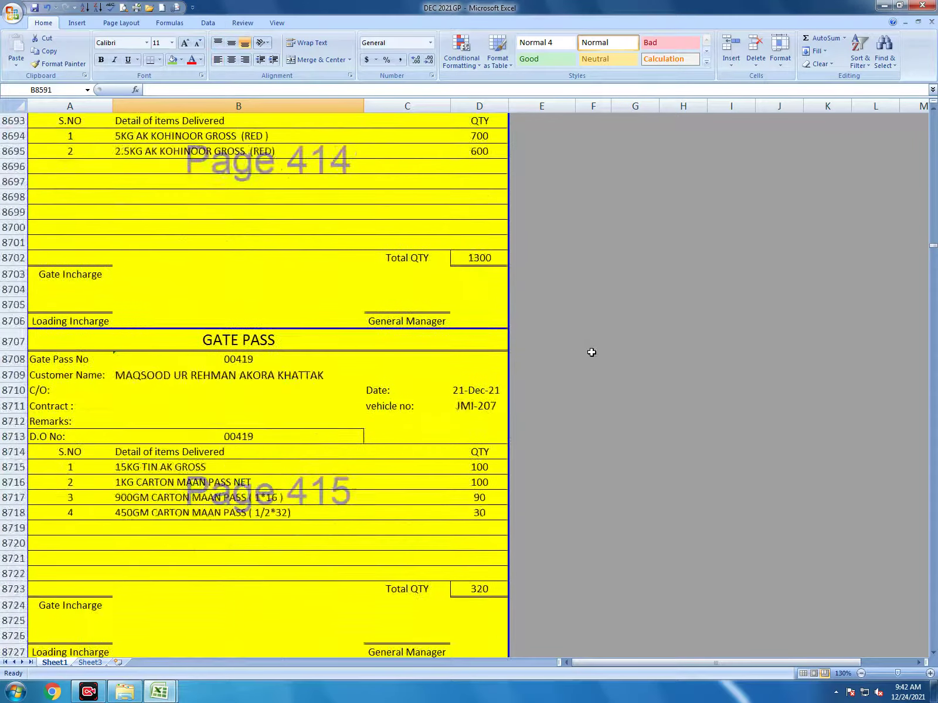
scroll(676, 353, "down", 20)
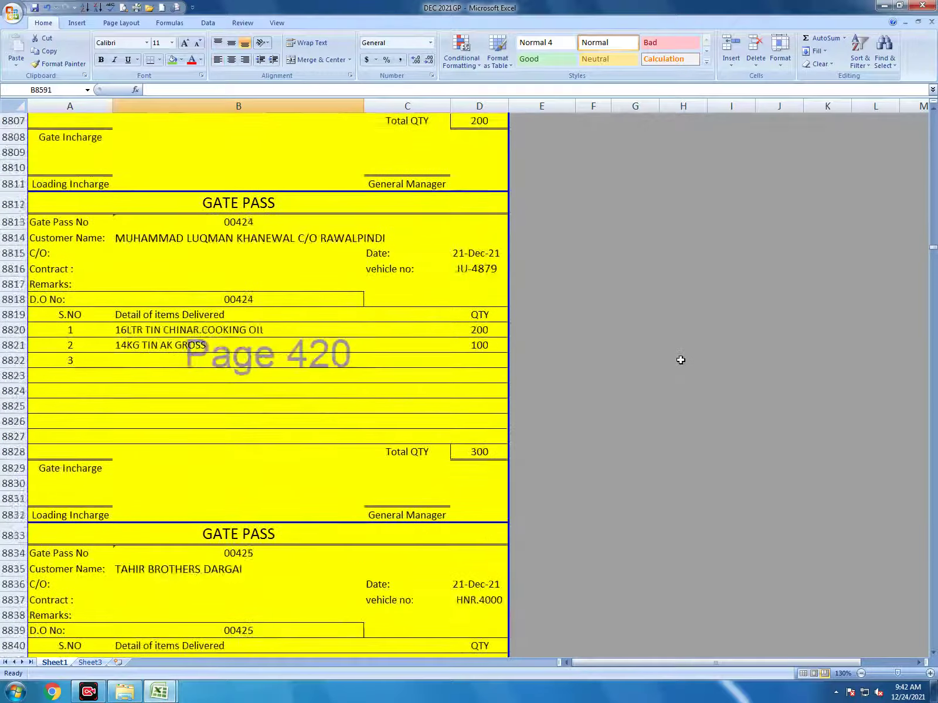
scroll(671, 361, "down", 20)
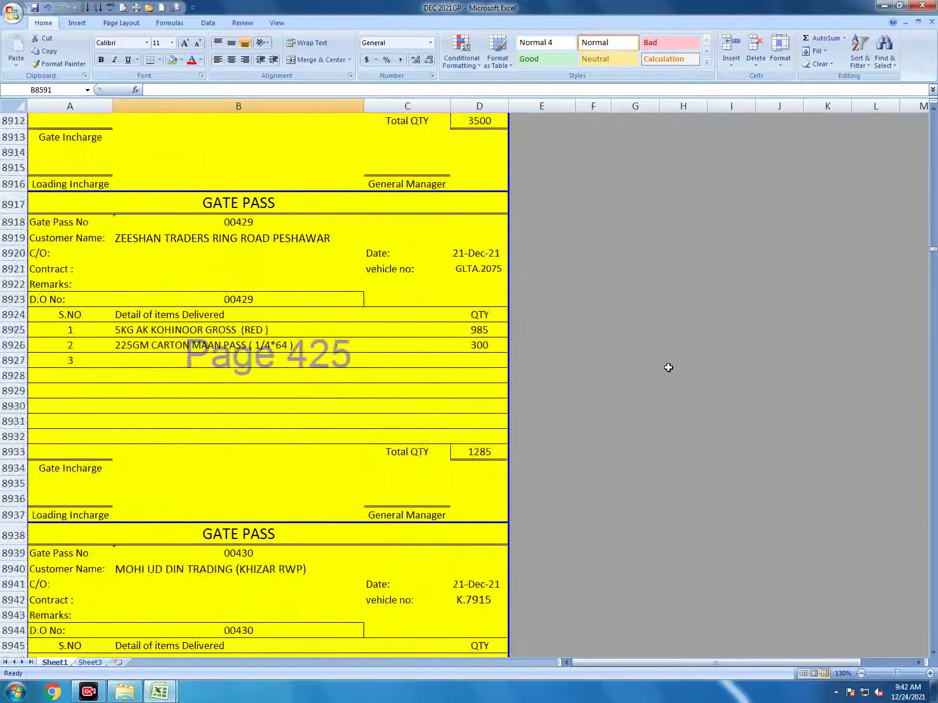
scroll(664, 375, "down", 20)
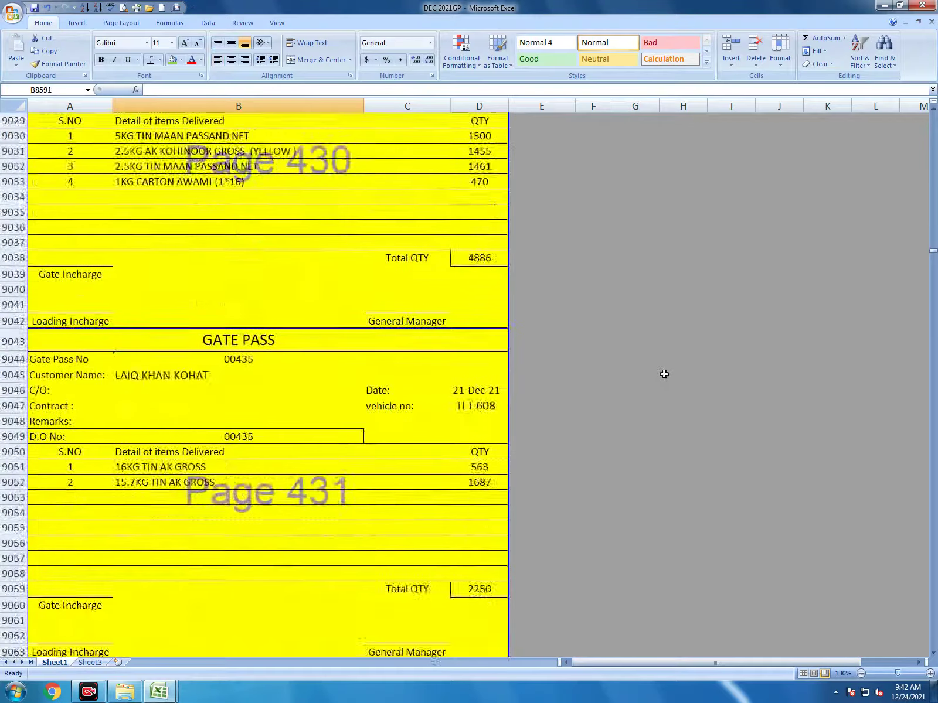
scroll(663, 375, "down", 20)
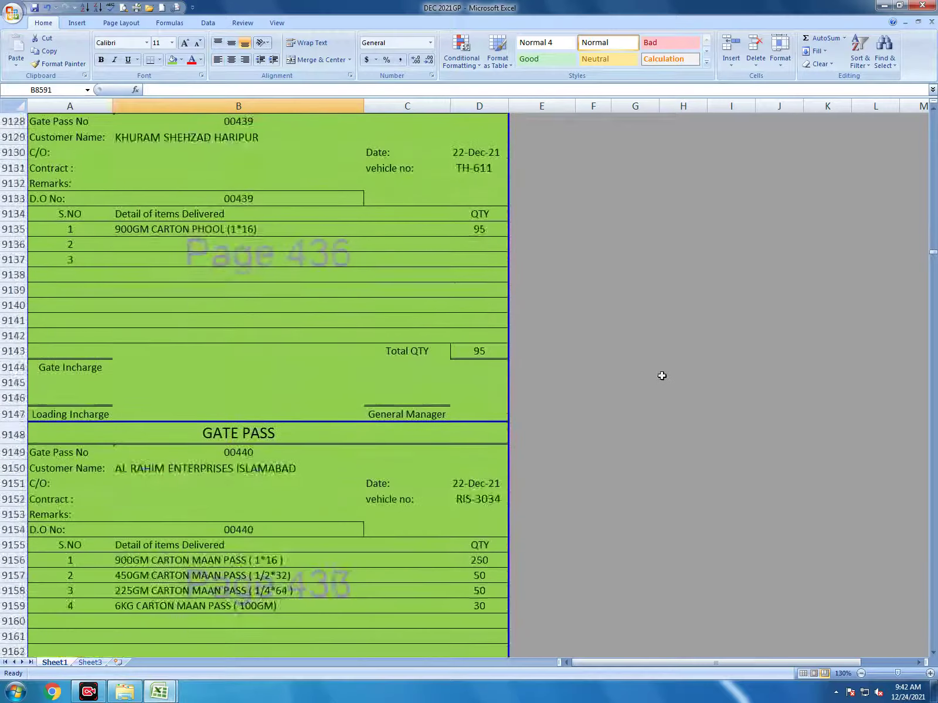
scroll(661, 377, "down", 20)
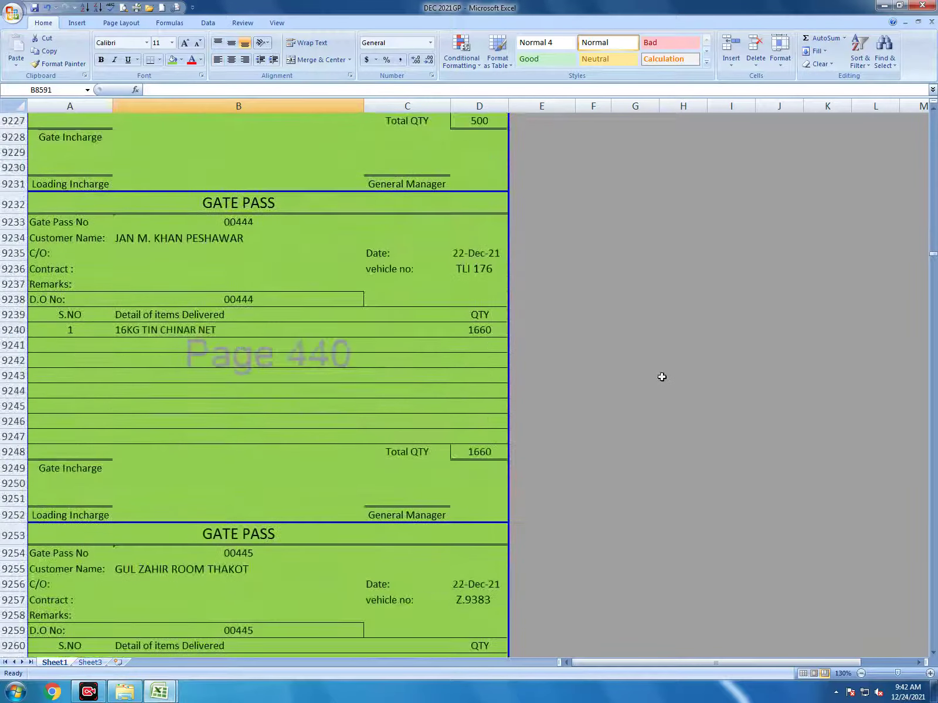
scroll(662, 377, "down", 20)
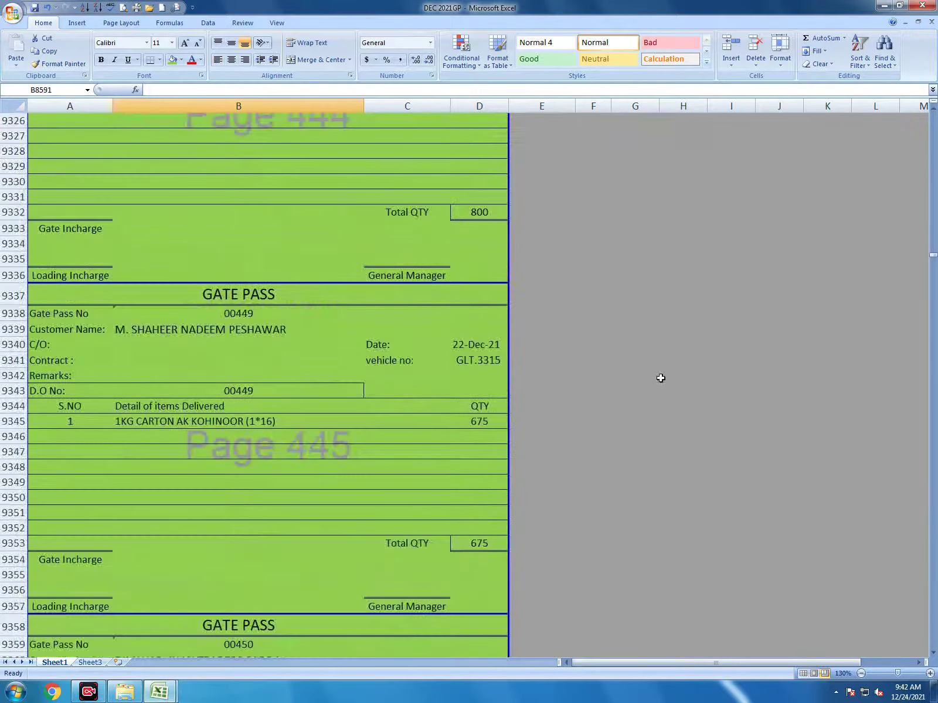
scroll(657, 381, "down", 20)
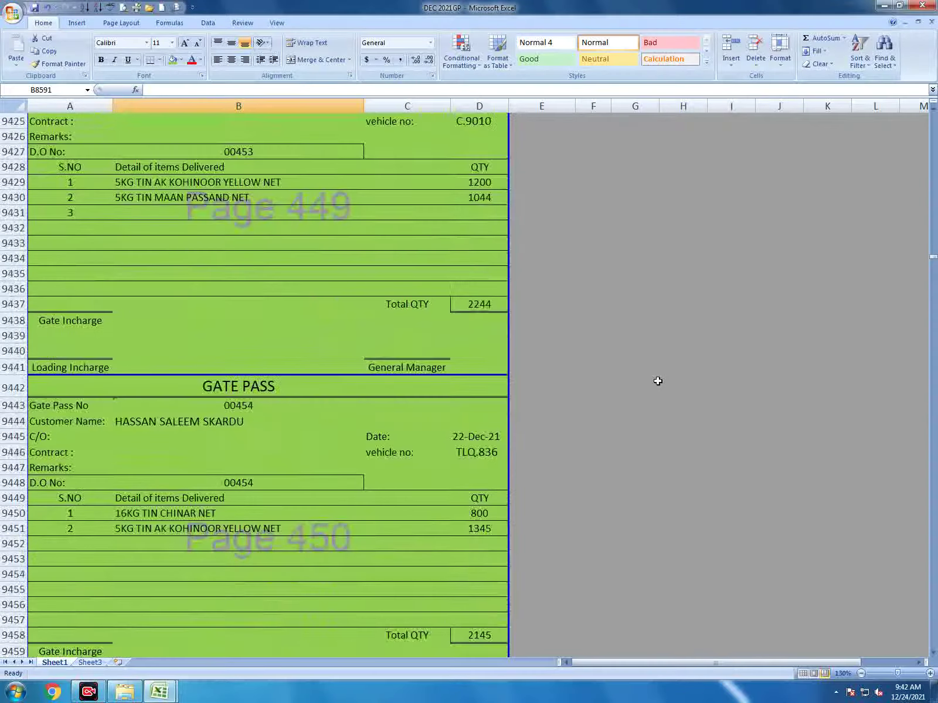
scroll(656, 381, "down", 20)
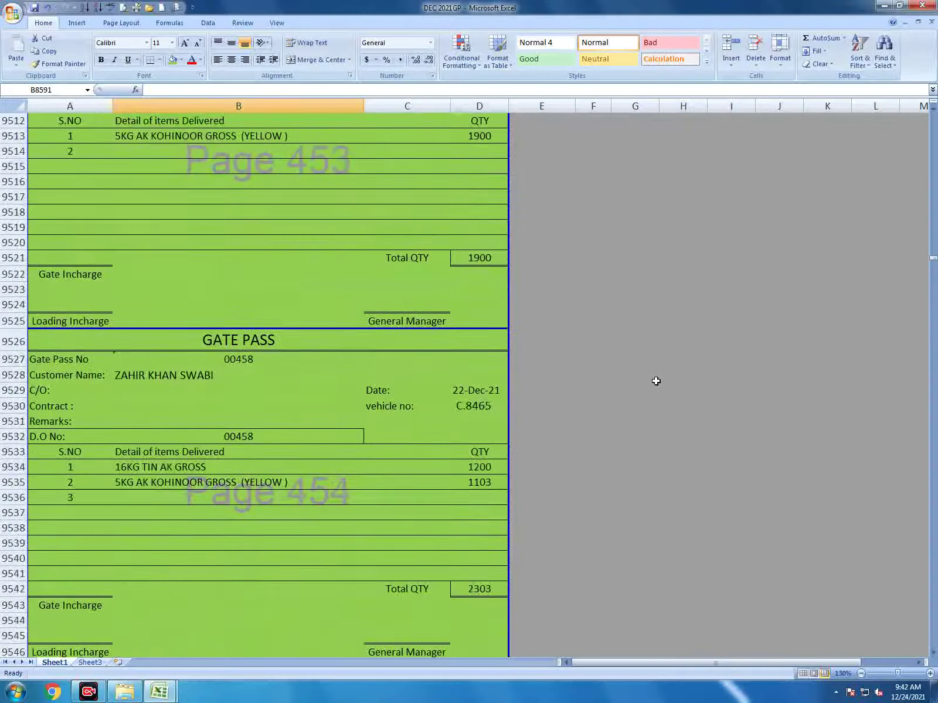
scroll(655, 380, "up", 5)
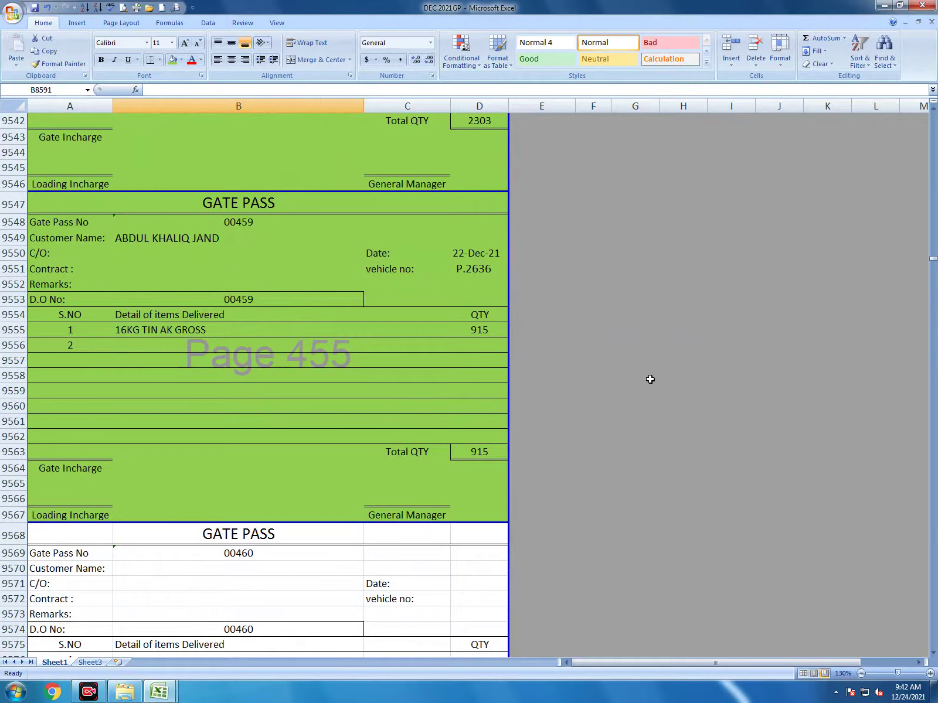
Switch to the 12.2021 INVOICE workbook and search it for invoice number NOS455
key("ctrl+Tab")
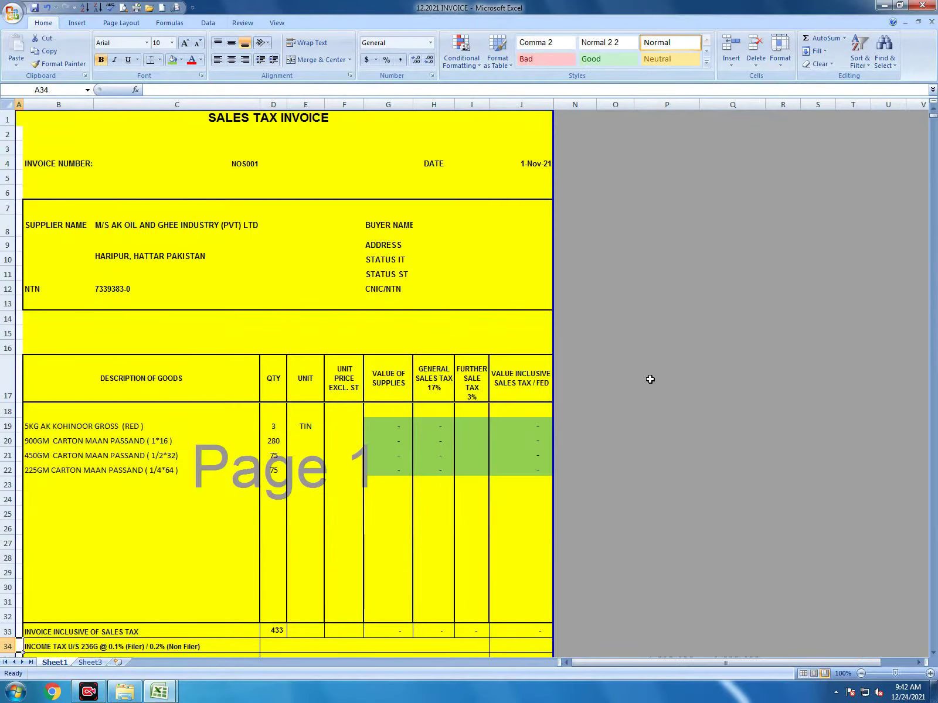
left_click_drag(933, 116, 936, 425)
key("Down")
key("Down")
key("Down")
key("Right")
key("Down")
key("Down")
key("Left")
key("Left")
key("Left")
key("Down")
key("Left")
key("Left")
key("Left")
key("Left")
key("Left")
key("ctrl+c")
key("ctrl+f")
key("ctrl+v")
key("BackSpace")
key("BackSpace")
key("BackSpace")
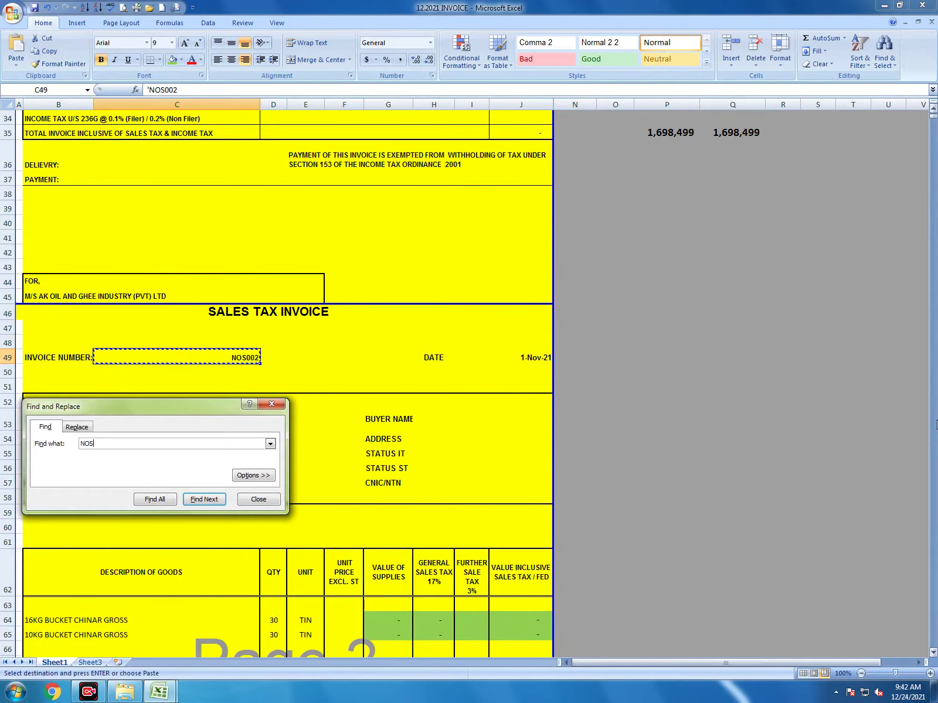
type("455")
key("Return")
key("Escape")
Examine the item and quantity on the last filled-in sales tax invoice, directly above invoice NOS455
key("Up")
key("Up")
key("Up")
key("Up")
key("Up")
key("Up")
key("Up")
key("Up")
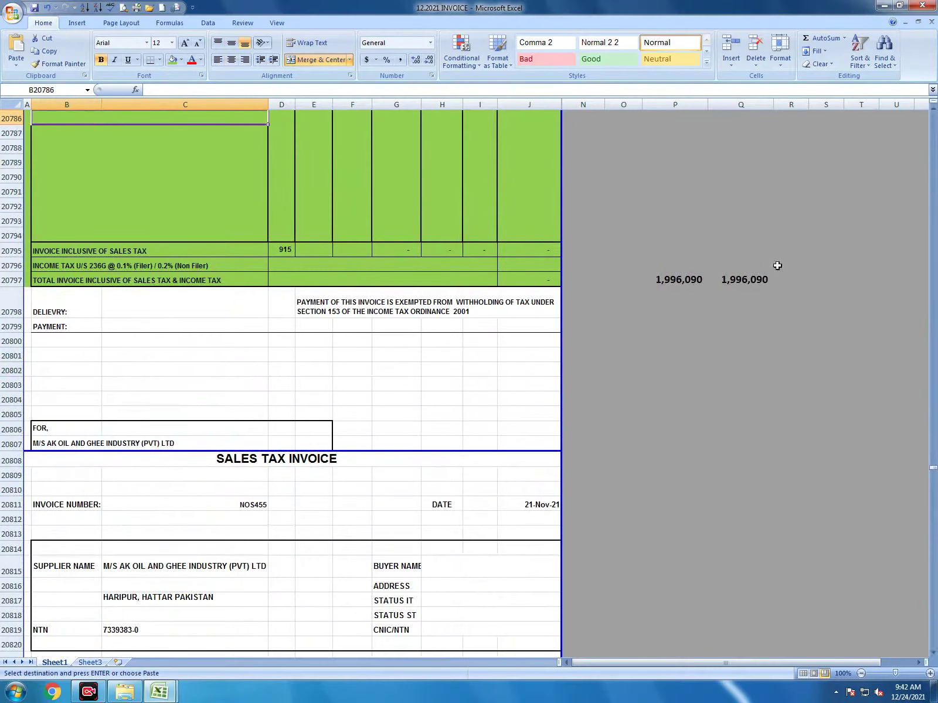
scroll(737, 332, "down", 8)
scroll(738, 331, "up", 14)
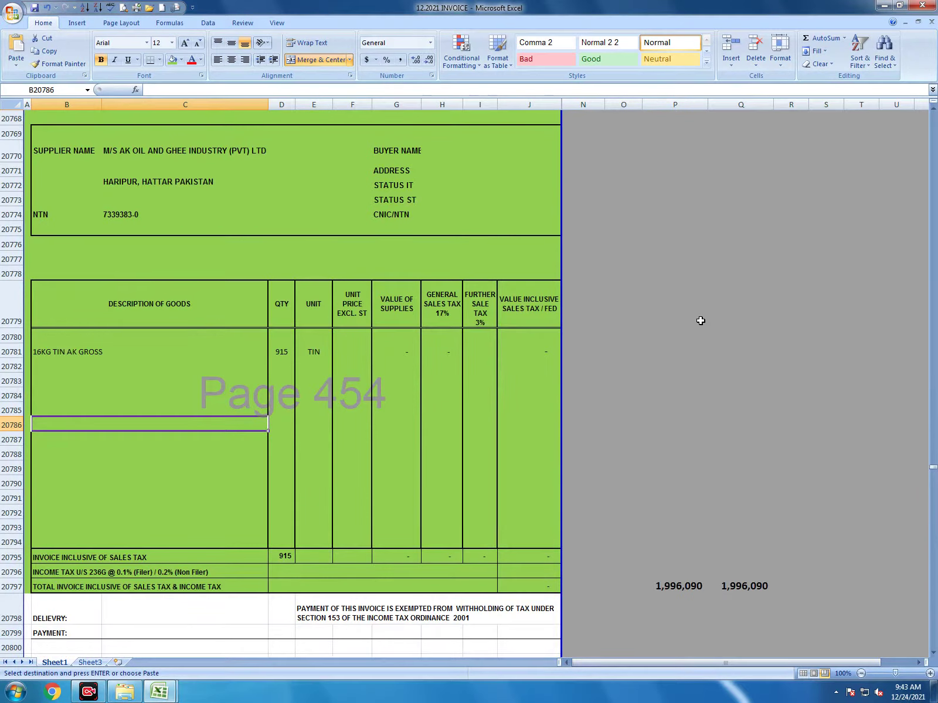
key("Down")
key("Down")
key("Down")
key("Down")
key("Down")
key("Down")
key("Down")
key("Down")
key("Down")
key("Down")
key("Down")
key("Down")
key("Down")
key("Down")
key("Down")
key("Down")
key("Down")
key("Down")
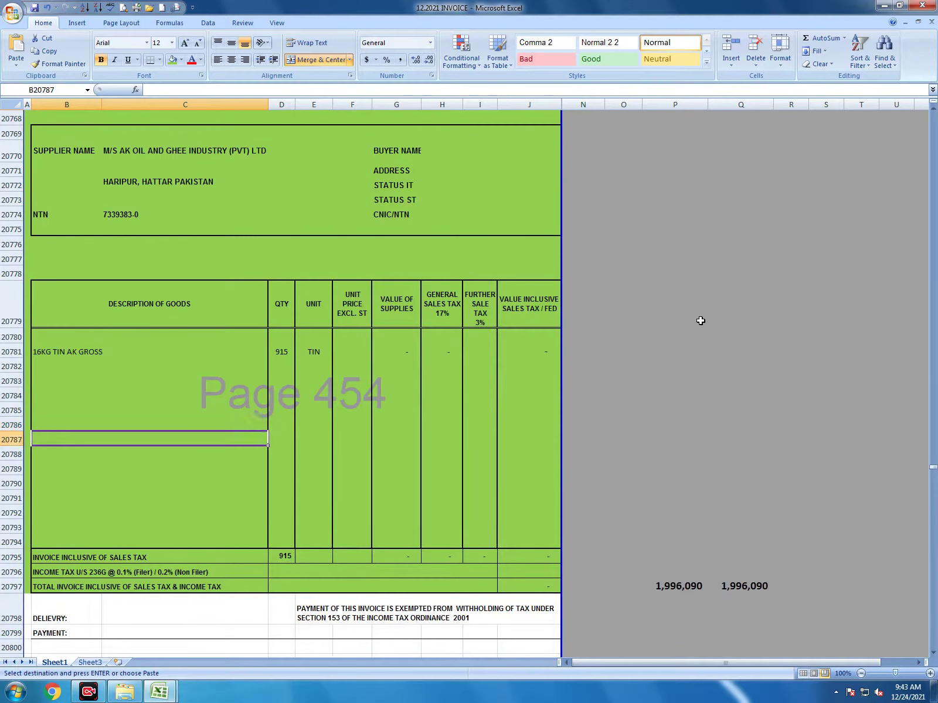
key("Up")
key("Up")
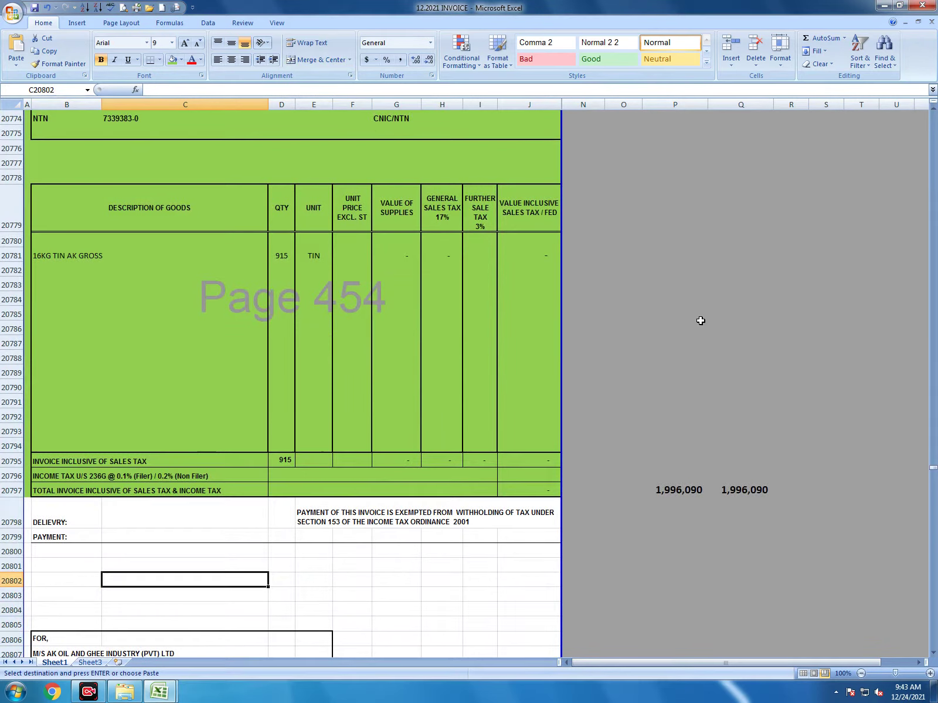
Check the invoice number, date and header details of sales tax invoice NOS454
key("Up")
key("Up")
key("Up")
key("Up")
key("Up")
key("Up")
key("Up")
key("Up")
key("Up")
key("Up")
key("Up")
key("Up")
key("Up")
key("Up")
key("Up")
key("Up")
key("Up")
key("Up")
key("Up")
key("Up")
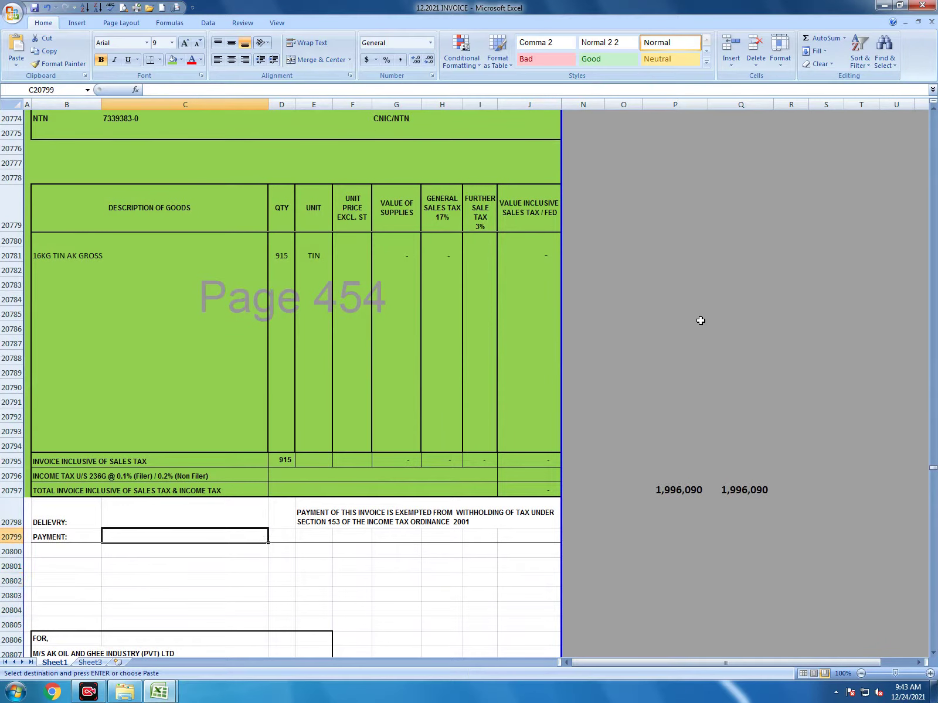
key("Up")
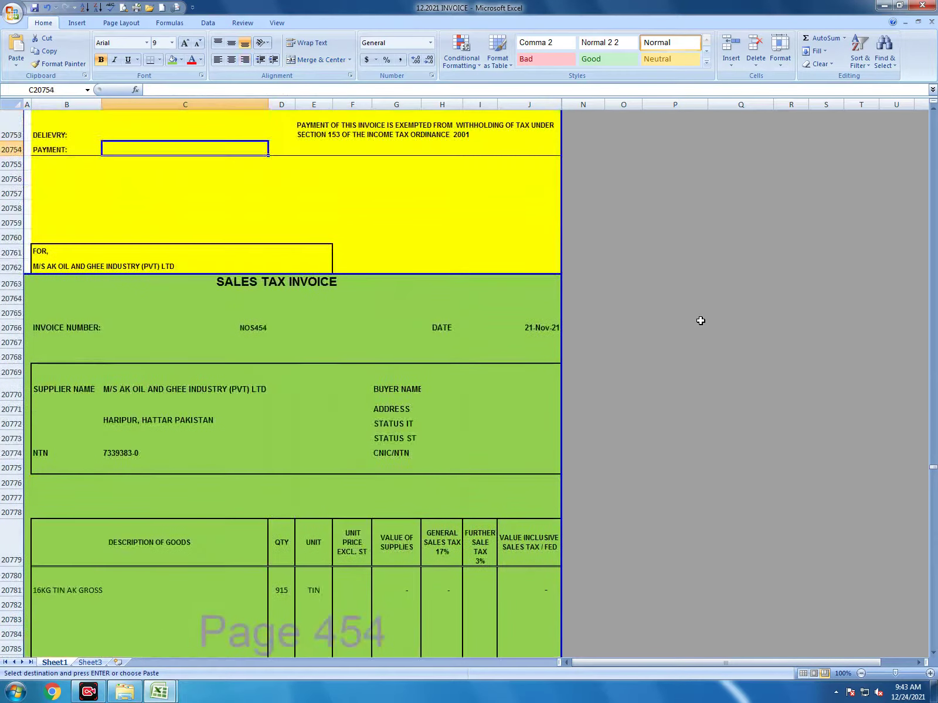
key("Down")
key("Down")
key("Down")
key("Down")
key("Down")
key("Down")
key("Down")
key("Down")
key("Down")
key("Down")
key("Down")
key("Down")
key("Down")
key("Down")
key("Down")
key("Down")
key("Down")
key("Down")
key("Down")
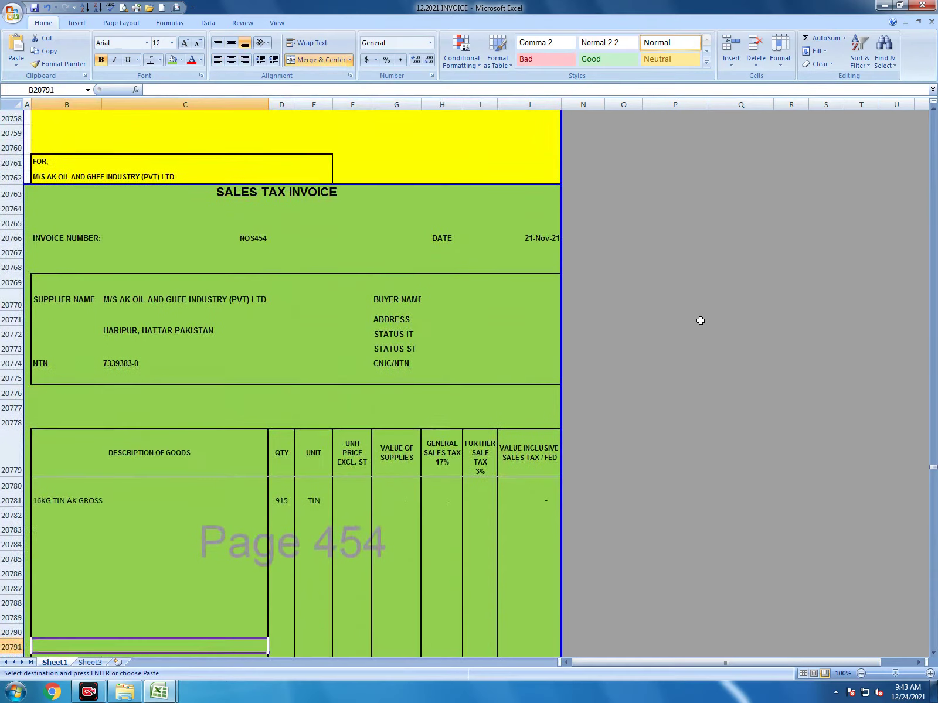
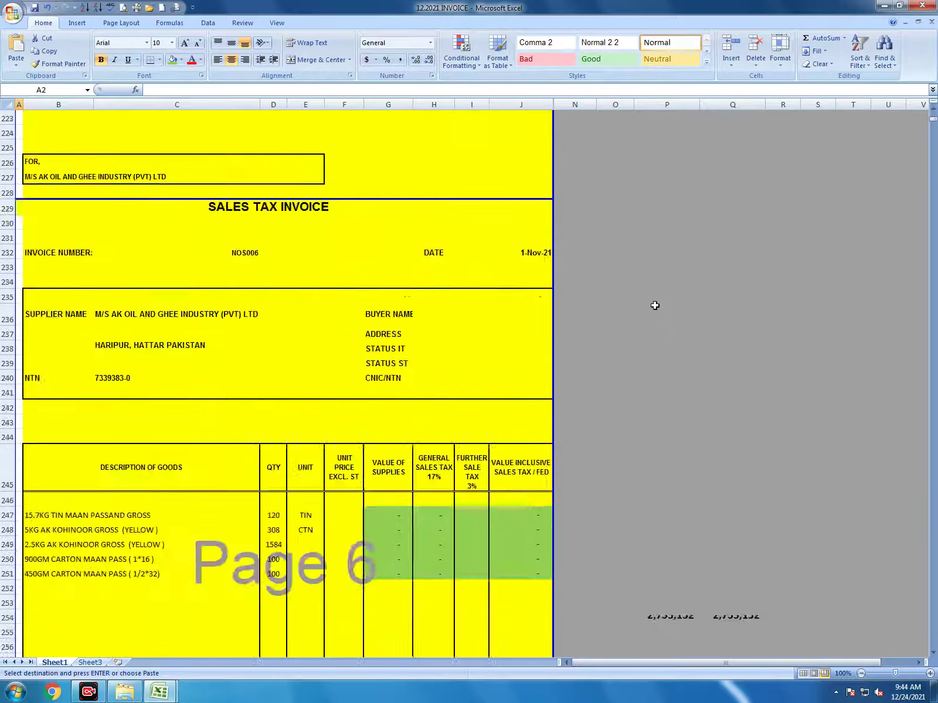
Look through the sales tax invoices from NOS006 to about NOS095 and read the goods listed on them
scroll(654, 310, "down", 15)
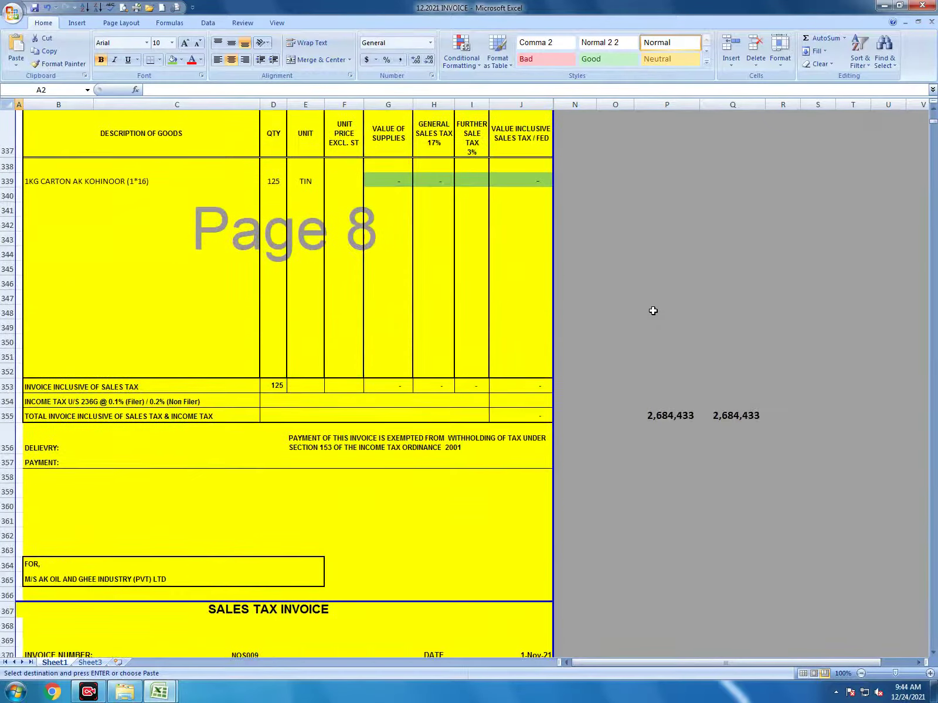
scroll(288, 381, "down", 20)
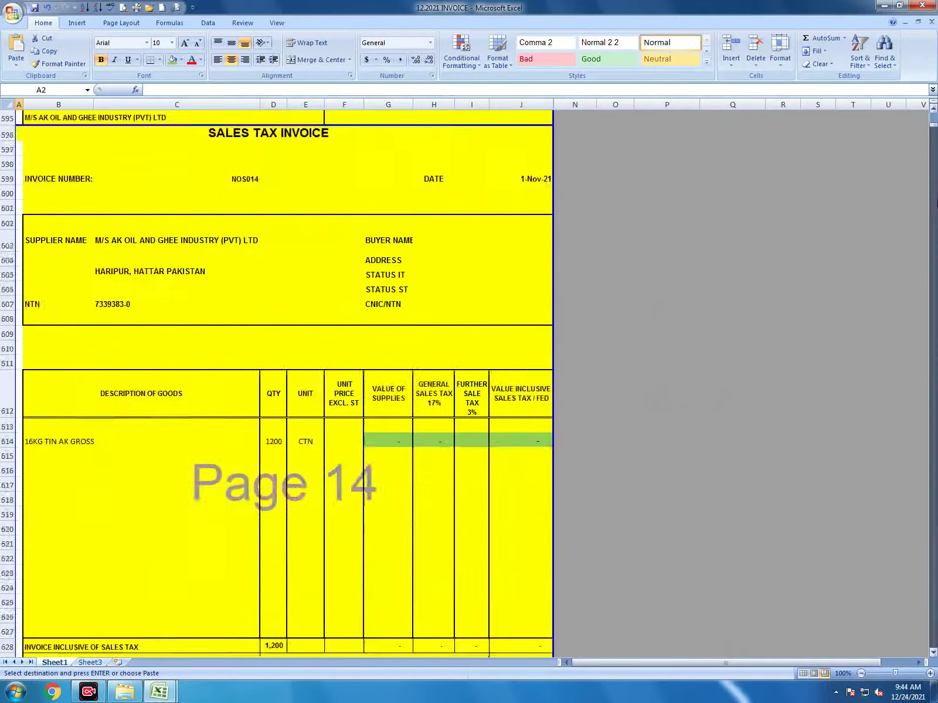
scroll(287, 381, "down", 20)
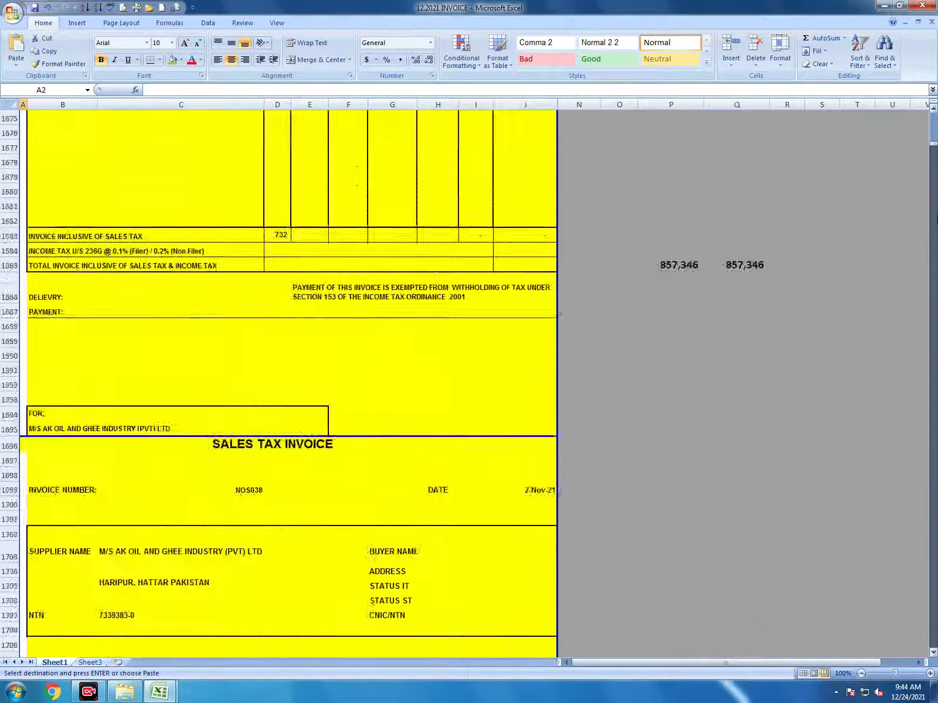
scroll(288, 381, "down", 20)
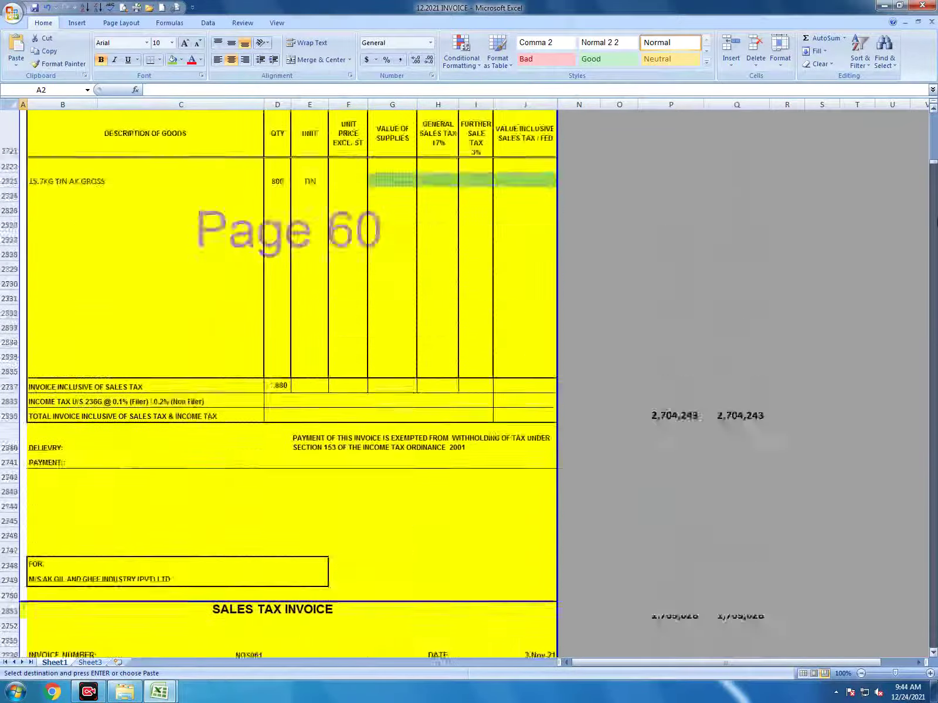
scroll(288, 381, "down", 20)
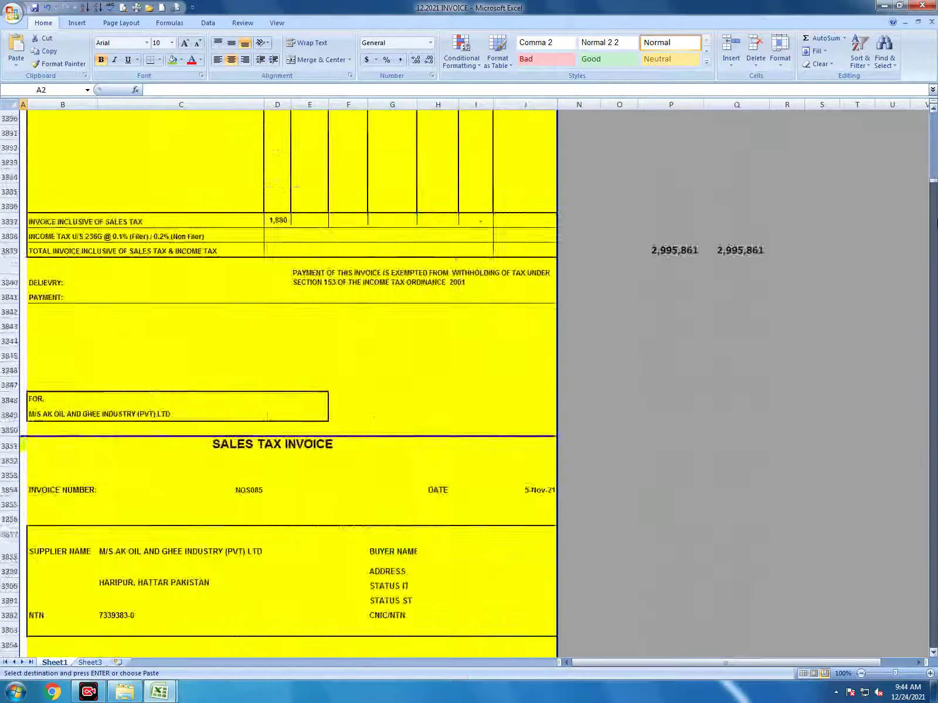
scroll(287, 382, "down", 20)
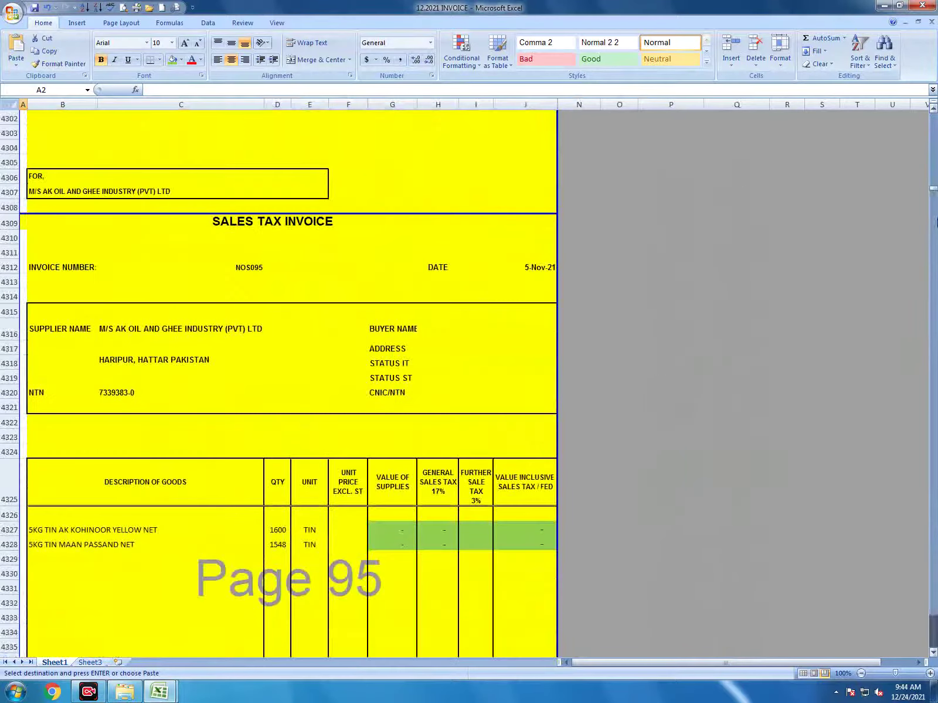
Switch to the DEC 2021GP workbook to check gate pass 00459 and the blank passes below it, and return to 12.2021 INVOICE
key("ctrl+Tab")
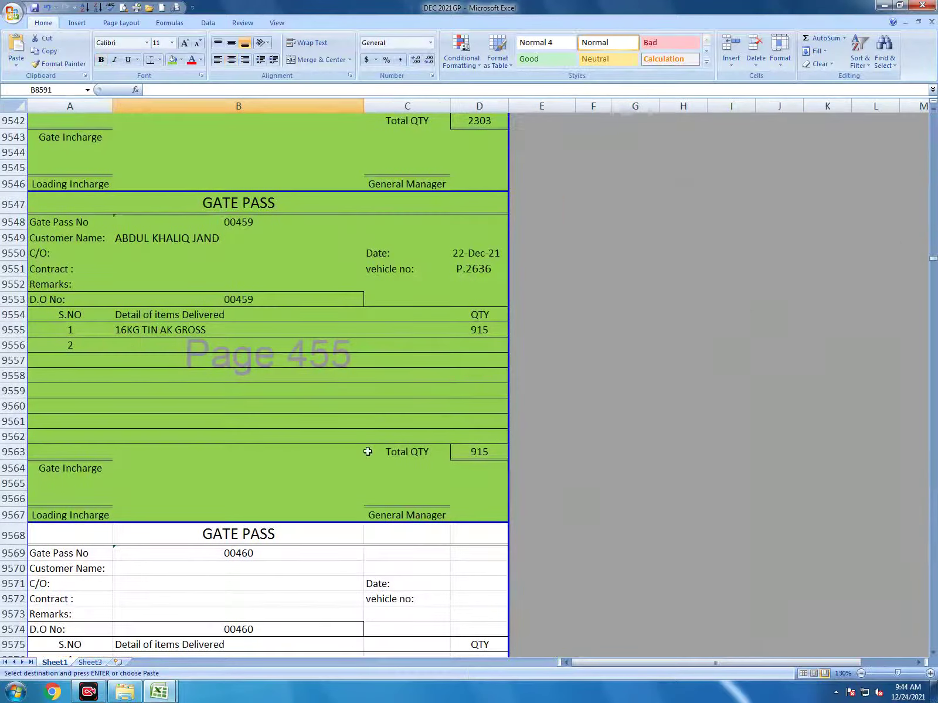
scroll(154, 464, "down", 8)
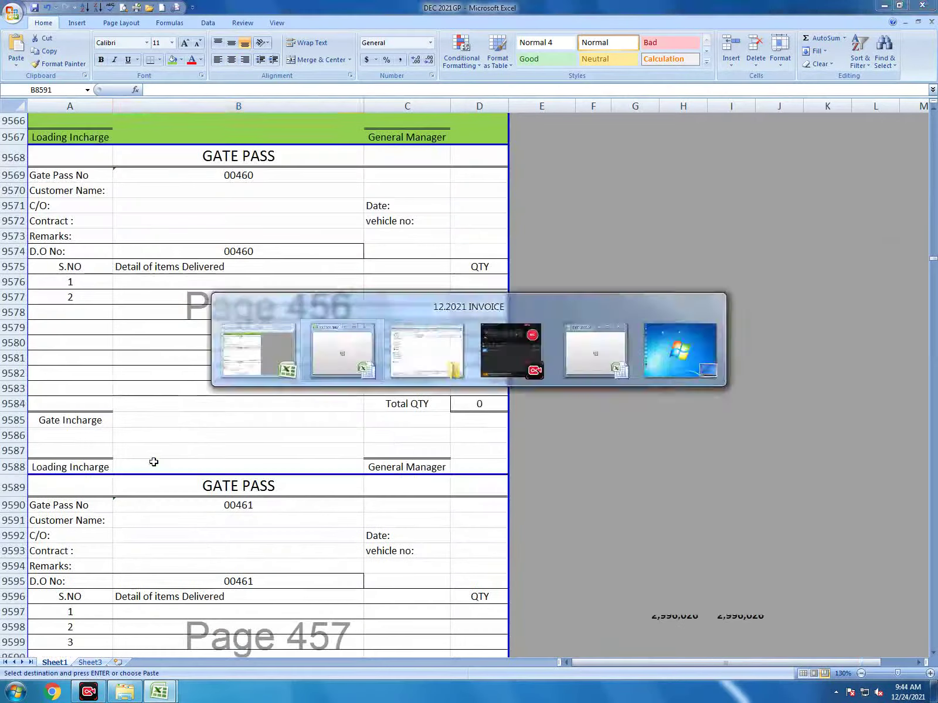
key("ctrl+Tab")
Turn on filtering for column B and look through its list of goods descriptions without applying a filter
left_click(63, 104)
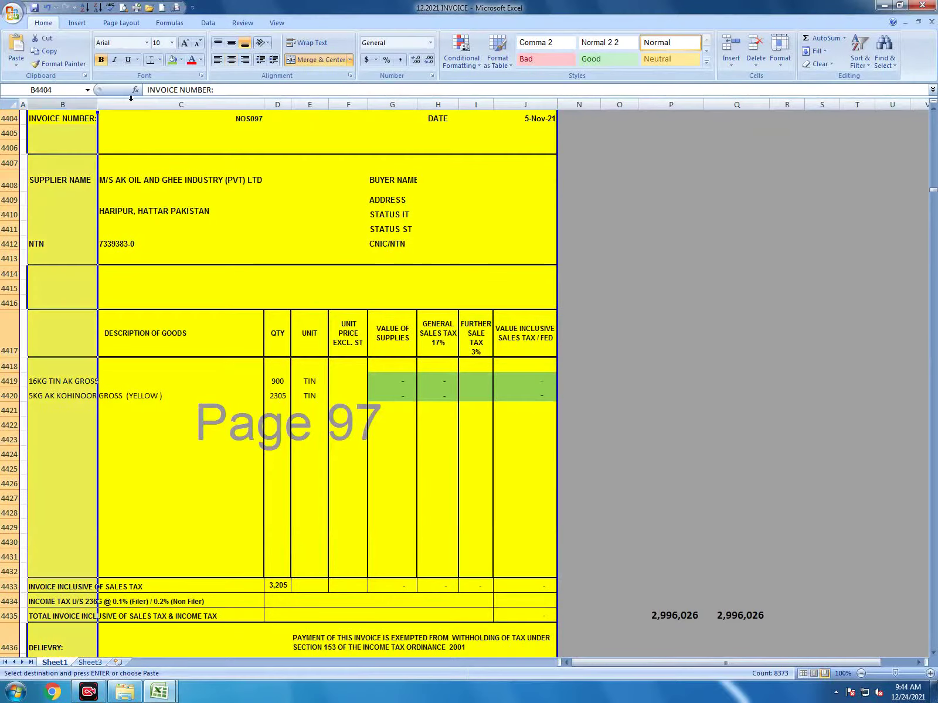
left_click(820, 51)
left_click(860, 117)
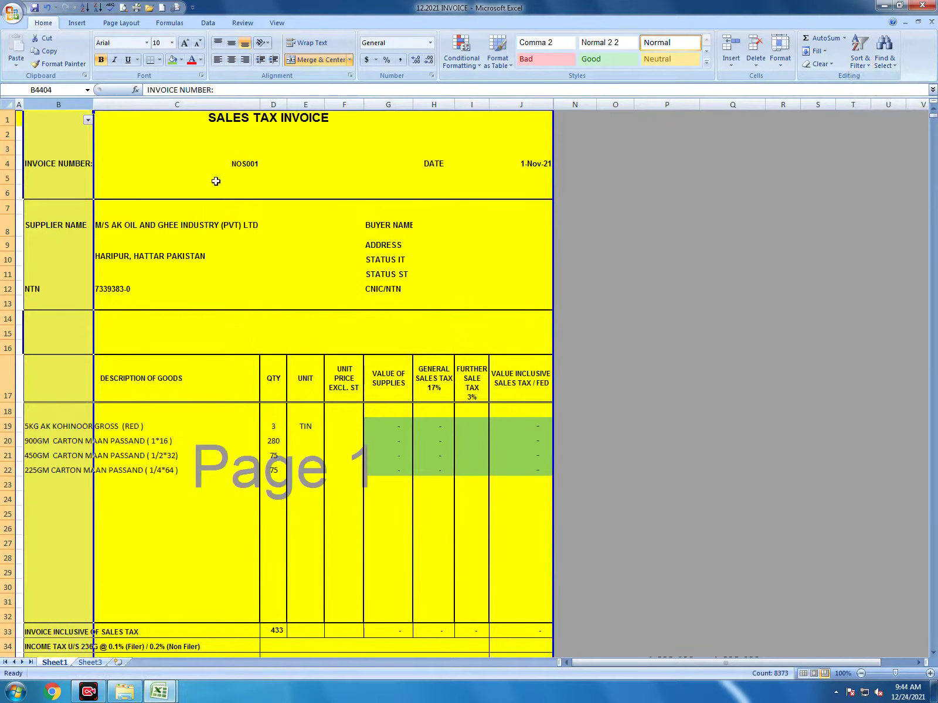
left_click(88, 119)
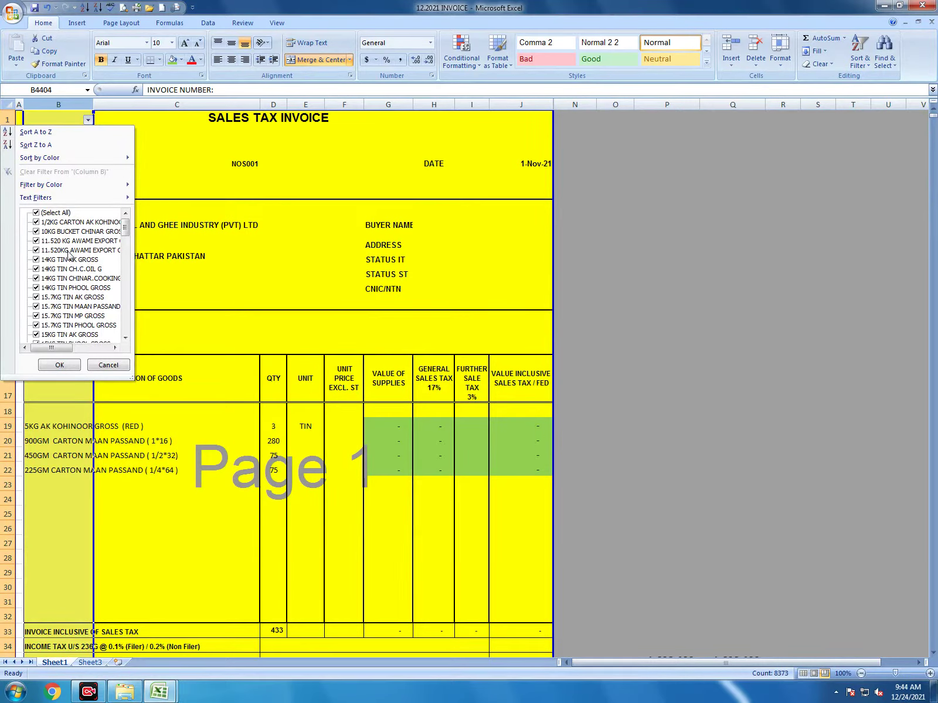
left_click(106, 365)
left_click(157, 301)
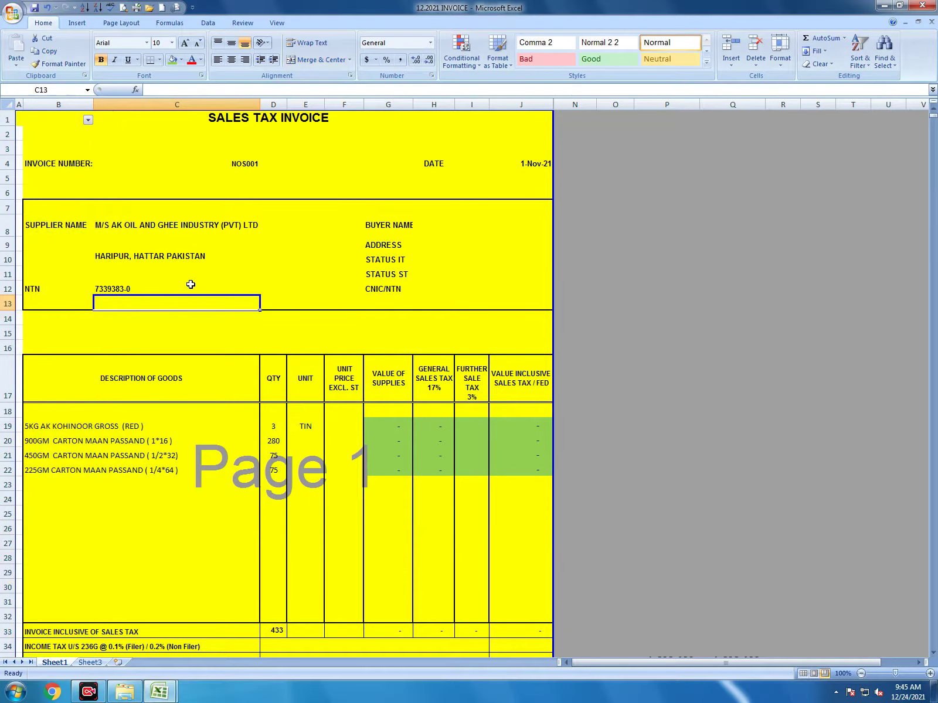
Search the invoice sheet for 11.520
key("ctrl+f")
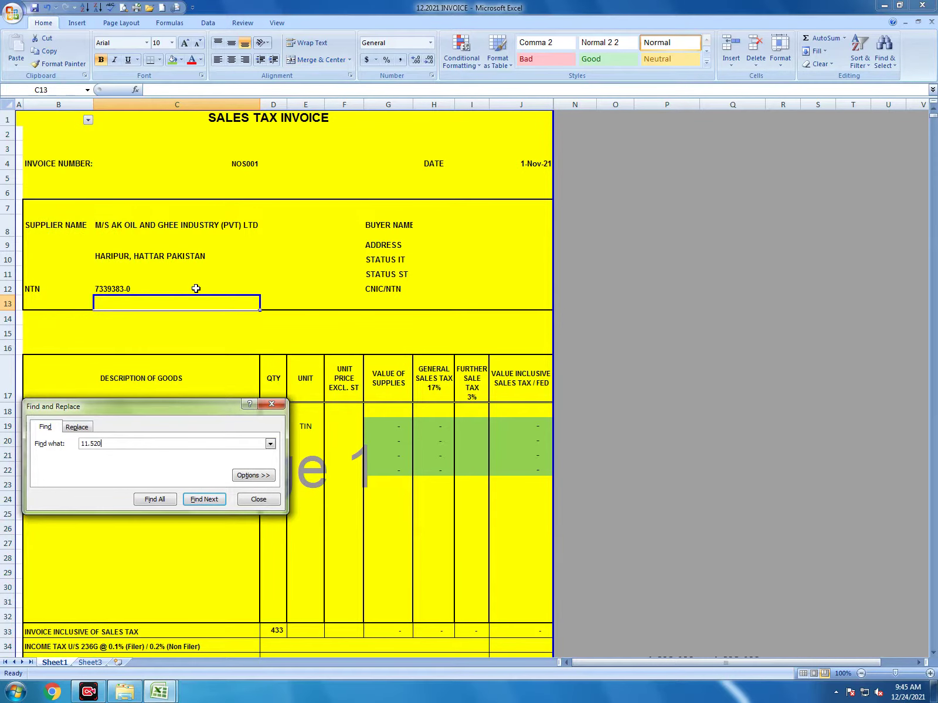
key("Return")
key("Escape")
Delete the complete sales tax invoice NOS052 for 11.520KG AWAMI EXPORT CARTON, rows 2337 to 2382
key("Up")
key("Up")
key("Up")
key("Up")
key("Up")
key("Up")
key("Up")
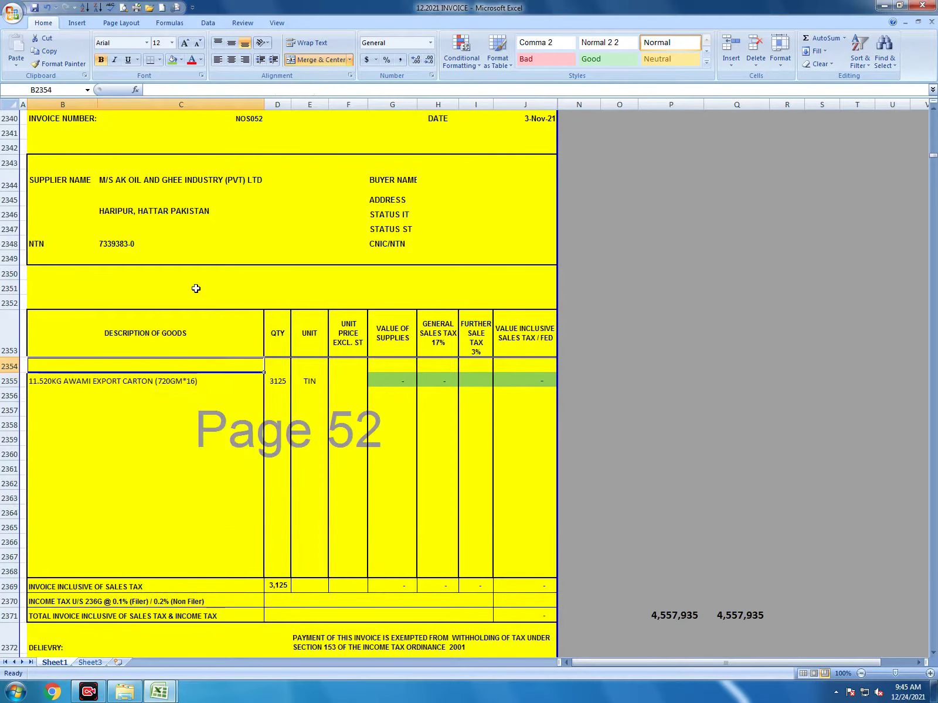
key("Up")
key("Up")
key("Up")
key("Up")
key("Up")
key("Up")
key("Up")
key("Up")
key("Up")
key("Up")
key("Up")
key("Up")
key("Up")
key("Up")
key("Up")
key("Up")
key("Up")
key("Up")
key("Up")
key("Up")
key("Down")
key("Down")
key("Down")
key("Down")
key("Down")
key("Down")
key("Down")
key("Down")
key("Down")
key("Down")
key("Down")
key("Down")
key("Down")
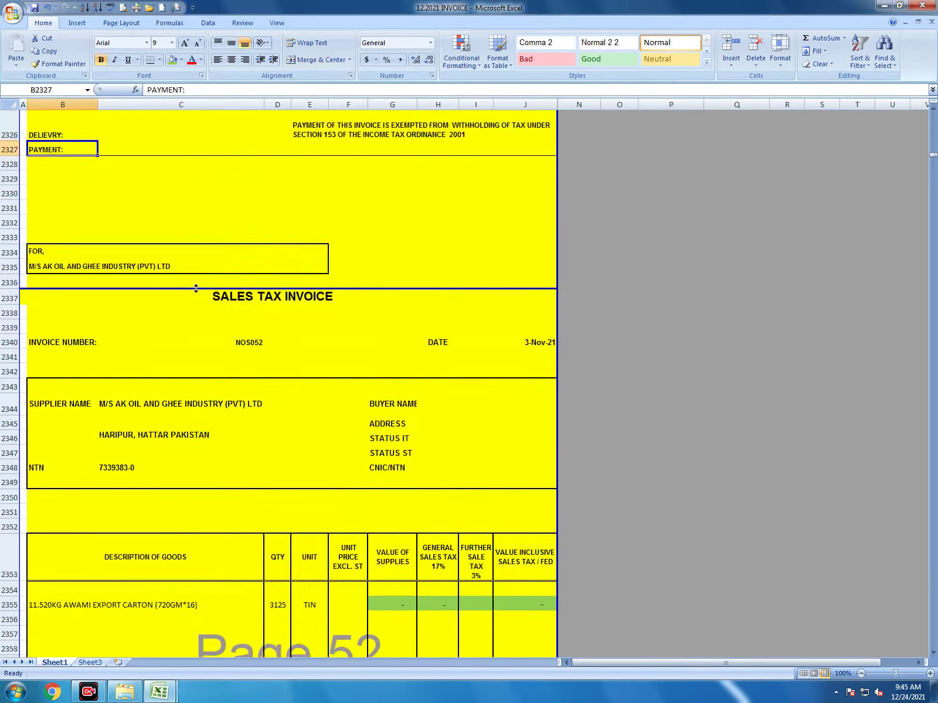
key("Up")
key("Up")
key("shift+Down")
key("shift+Down")
key("shift+Down")
key("shift+Down")
key("shift+Down")
key("shift+Down")
key("shift+Down")
key("shift+Down")
key("shift+Down")
key("shift+Down")
key("shift+Down")
key("shift+Down")
key("shift+Down")
key("shift+Down")
key("shift+Down")
key("shift+Down")
key("shift+Down")
key("shift+Down")
key("shift+Down")
key("shift+Down")
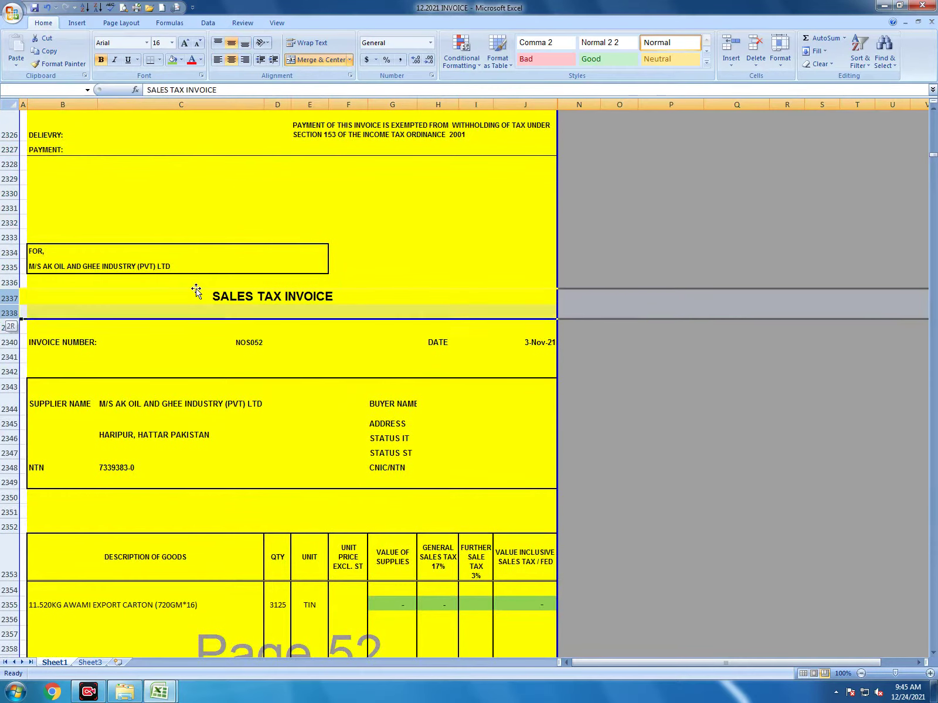
key("shift+Down")
key("shift+Down")
key("shift+Down")
key("shift+Down")
key("shift+Down")
key("shift+Down")
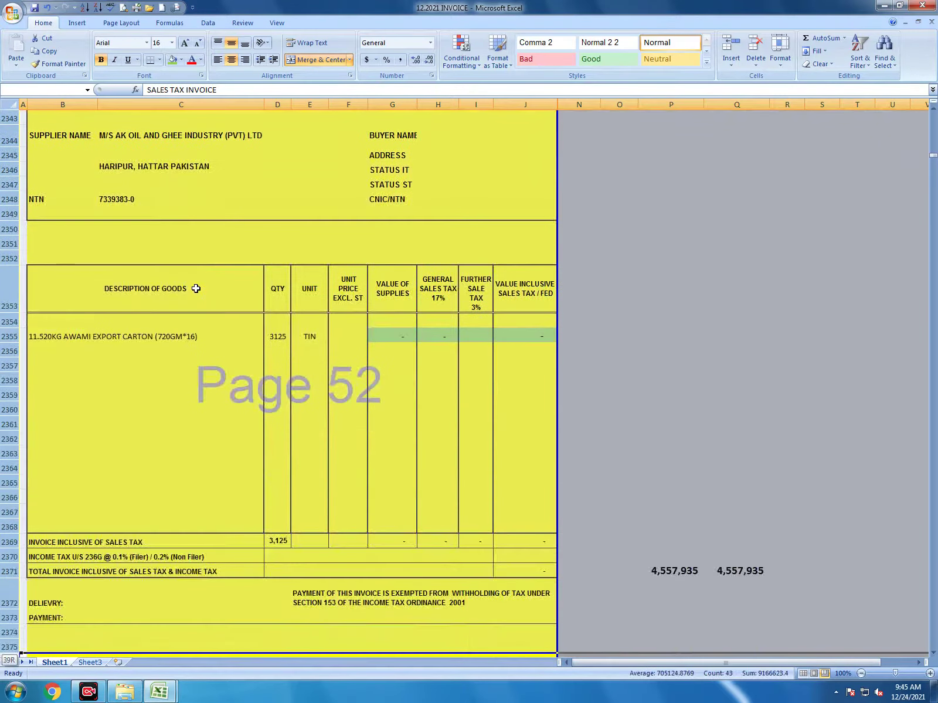
key("shift+Down")
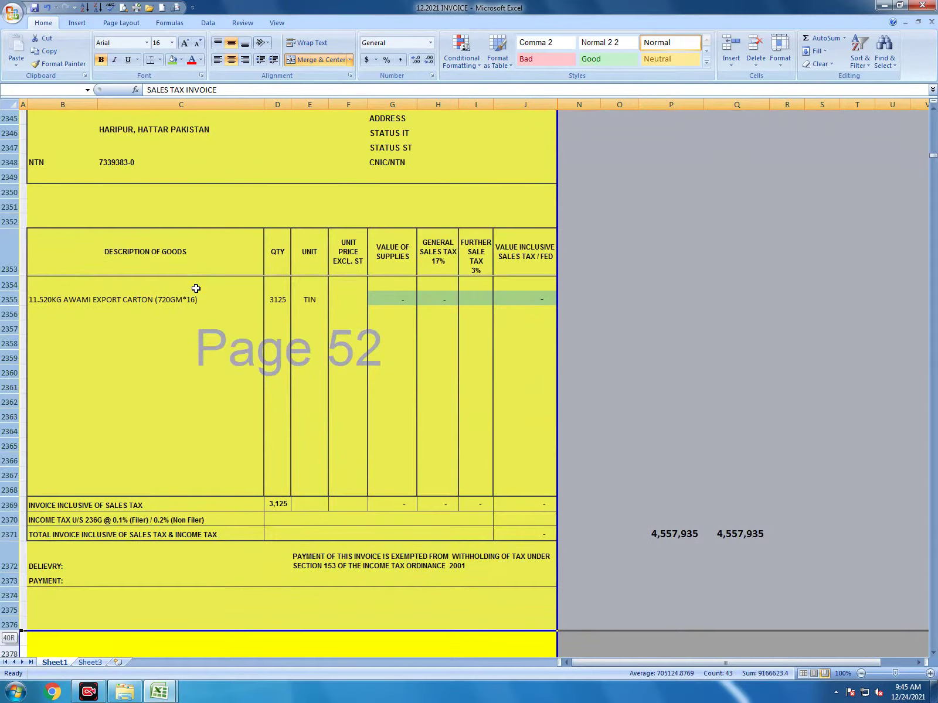
key("shift+Down")
key("shift+Down")
key("shift+Down")
key("shift+Down")
key("shift+Down")
key("shift+Down")
key("shift+Down")
key("shift+Down")
key("shift+Down")
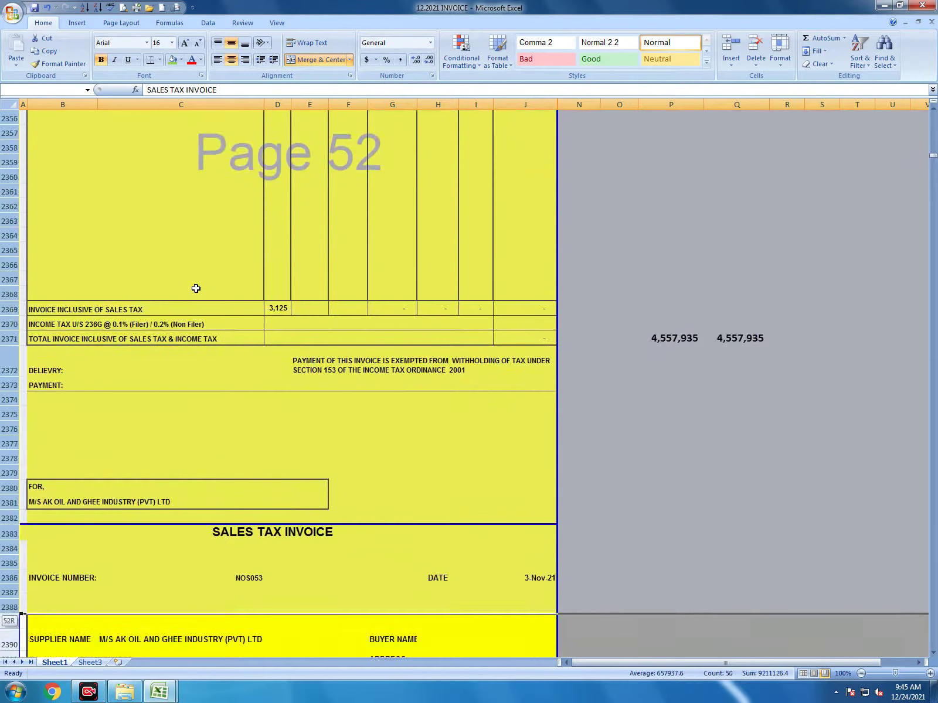
key("shift+Up")
key("shift+Up")
key("shift+Up")
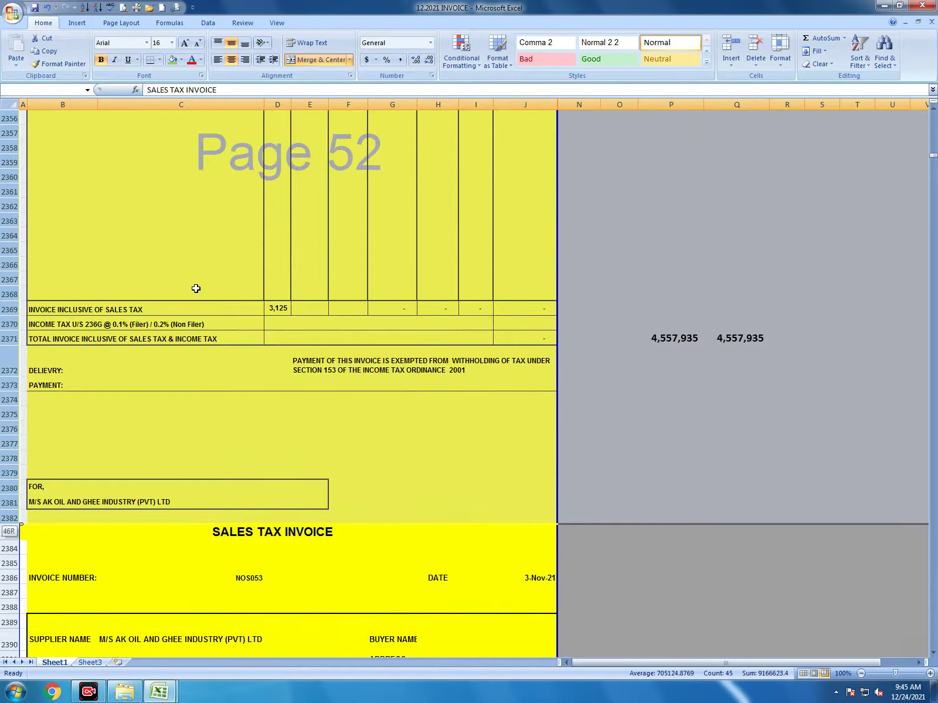
key("shift+Page_Up")
key("Down")
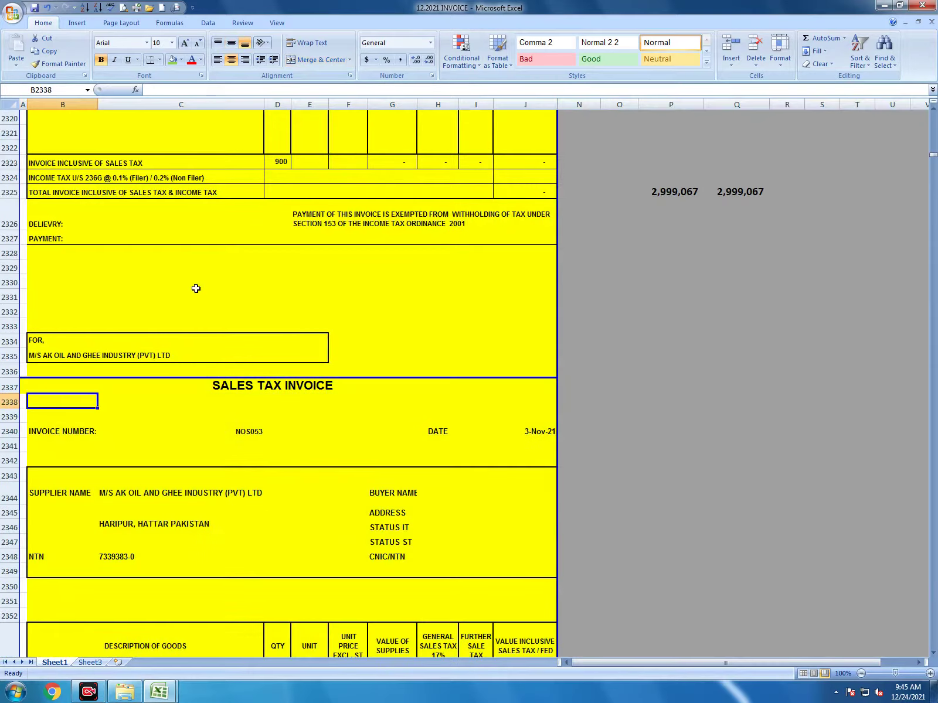
Find the next 11.520 entry and delete the complete sales tax invoice NOS090 for 11.520 KG AWAMI EXPORT CARTON, rows 4033 to 4078
key("ctrl+f")
key("Return")
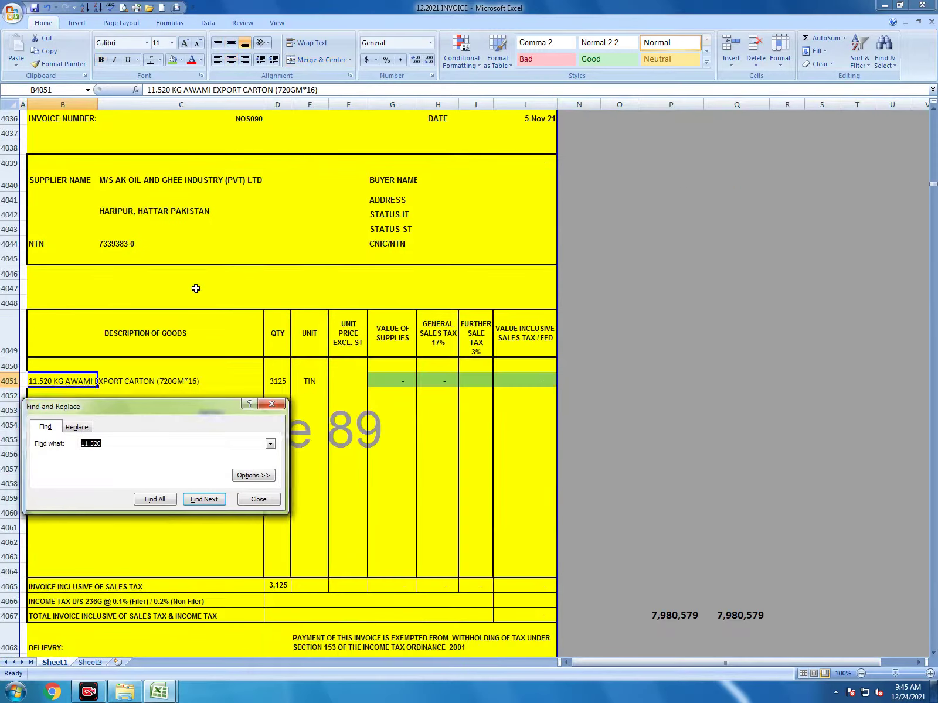
key("Escape")
key("Up")
key("Up")
key("Up")
key("Up")
key("Up")
key("Up")
key("Up")
key("Up")
key("Up")
key("Up")
key("Up")
key("Up")
key("Up")
key("Up")
key("Up")
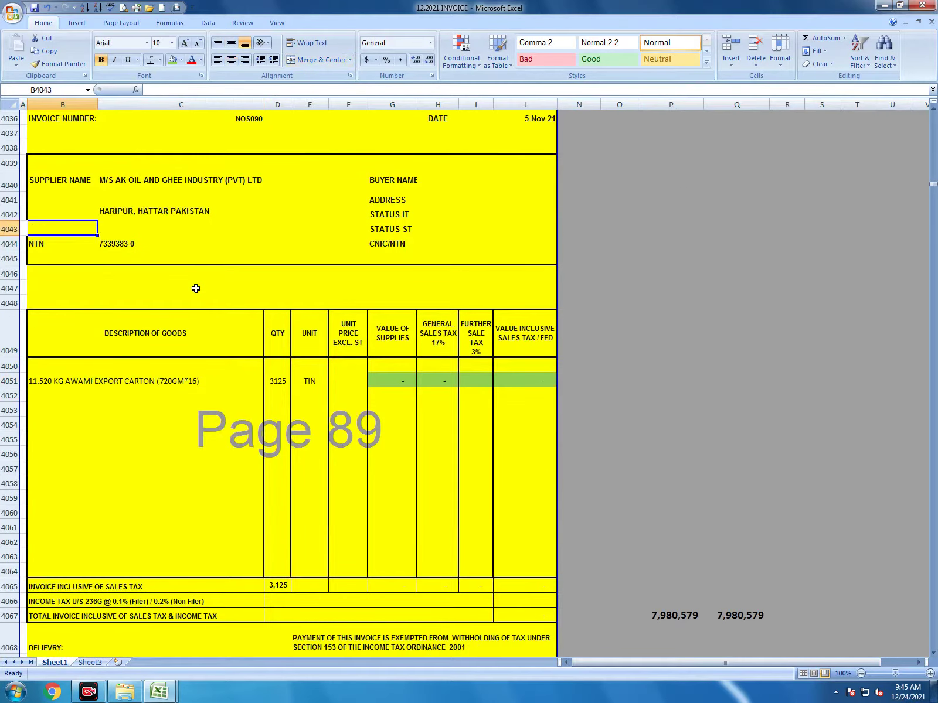
key("shift+Down")
key("shift+Down")
key("shift+Down")
key("shift+Down")
key("shift+Down")
key("shift+Down")
key("shift+Down")
key("shift+Down")
key("shift+Down")
key("shift+Down")
key("shift+Down")
key("shift+Down")
key("shift+Down")
key("shift+Down")
key("shift+Down")
key("shift+Down")
key("shift+Down")
key("shift+Down")
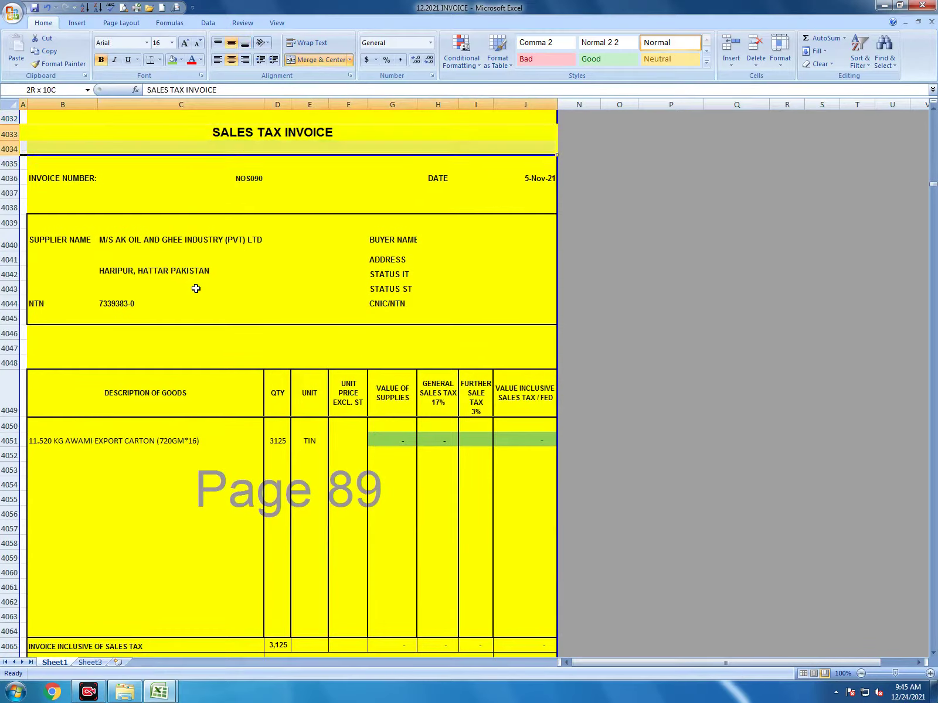
key("shift+Down")
key("shift+Down")
key("shift+Down")
key("shift+Down")
key("shift+Down")
key("shift+Down")
key("shift+Down")
key("shift+Down")
key("shift+Down")
key("shift+Down")
key("shift+Down")
key("shift+Down")
key("shift+Down")
key("shift+Down")
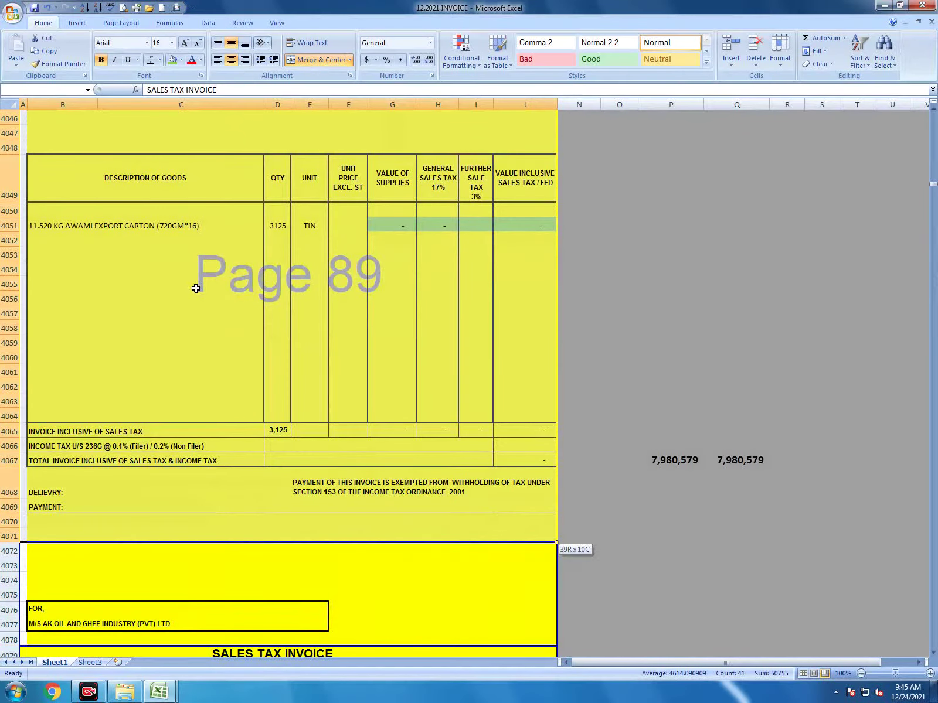
key("shift+Down")
key("shift+Down")
key("shift+Down")
key("shift+Down")
key("shift+Down")
key("shift+Down")
key("shift+Down")
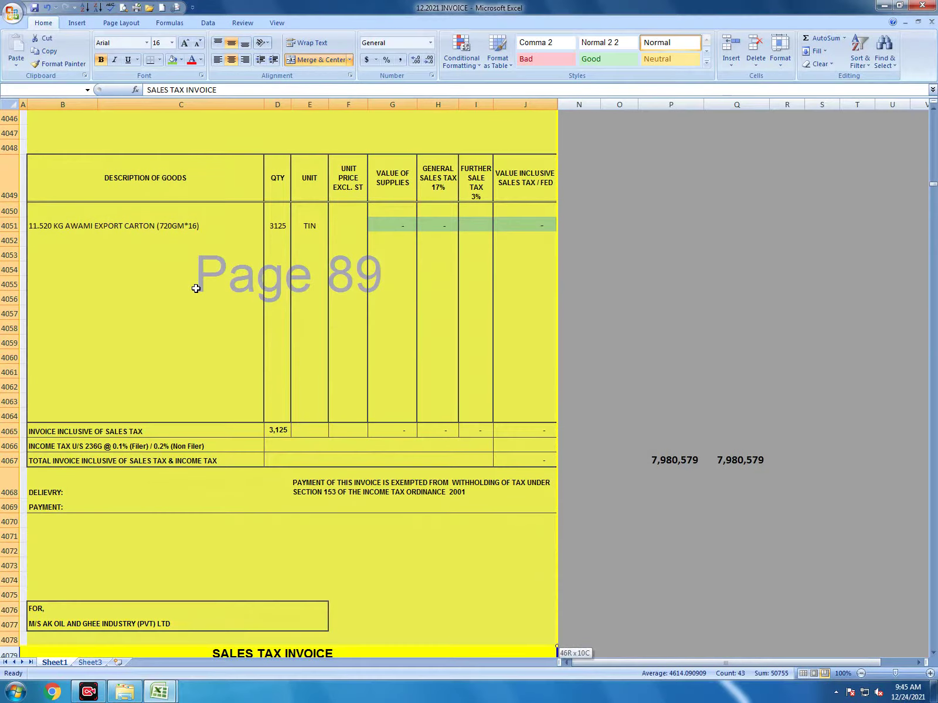
key("shift+space")
scroll(196, 289, "up", 10)
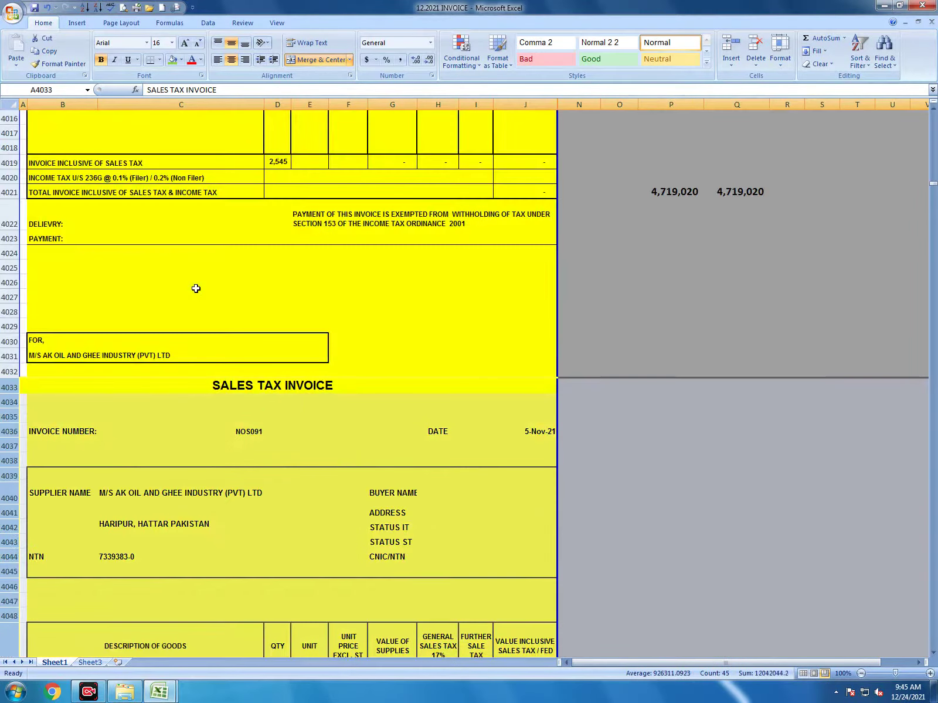
key("Down")
Search the invoice sheet again for any remaining 11.520 entries
key("ctrl+f")
key("Return")
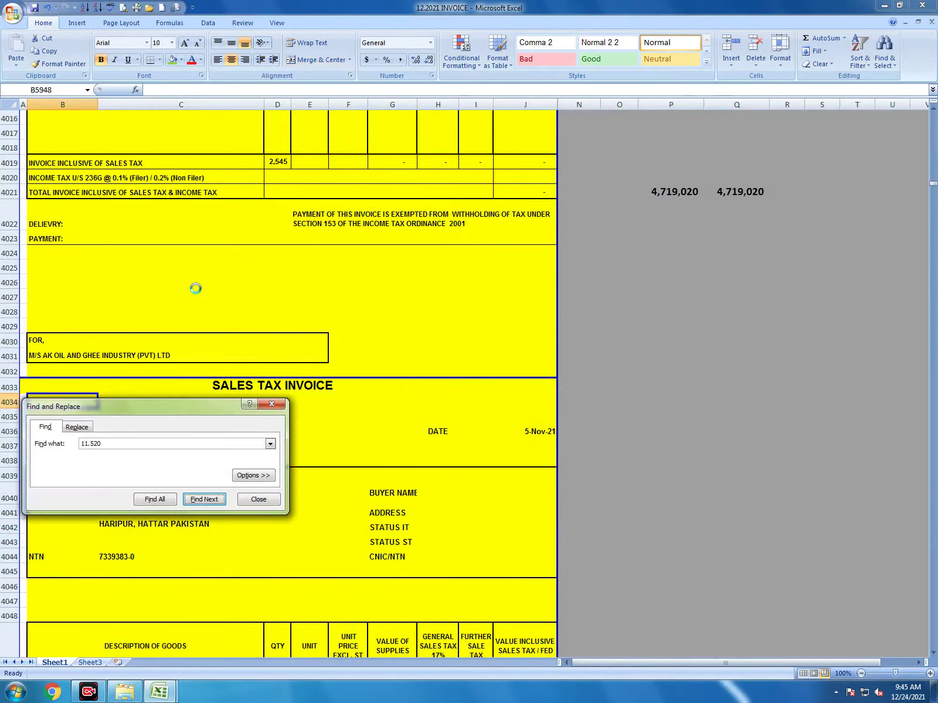
key("Return")
key("Escape")
key("Up")
key("Up")
key("Up")
key("ctrl+Up")
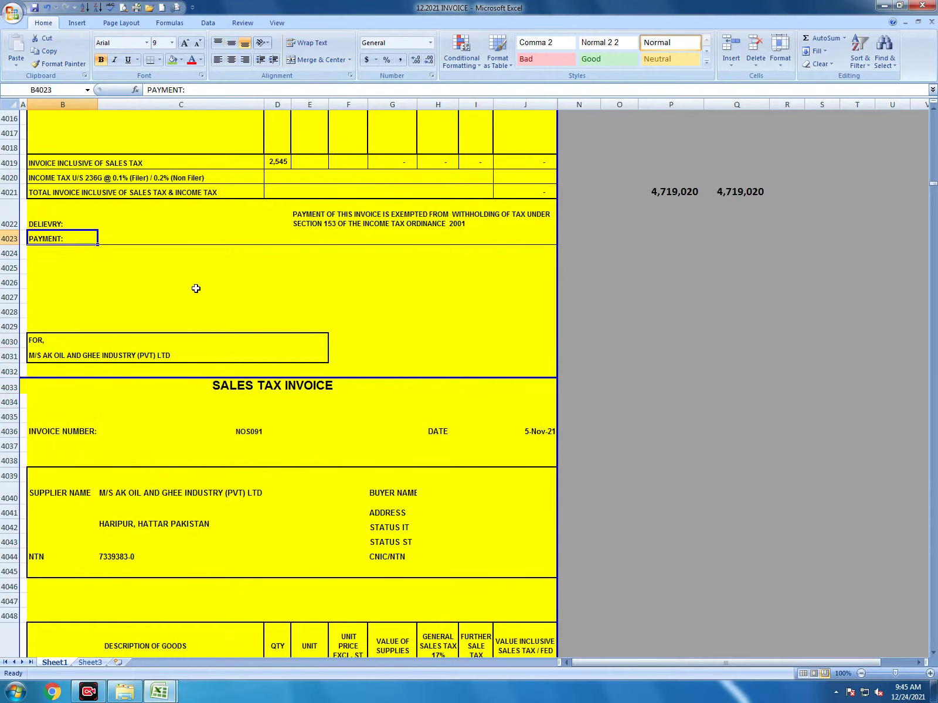
In the DEC 2021GP workbook, find 11.520 and delete the complete gate pass 00054 for 11.520KG AWAMI EXPORT CARTON, rows 1072 to 1092
key("ctrl+Tab")
key("ctrl+f")
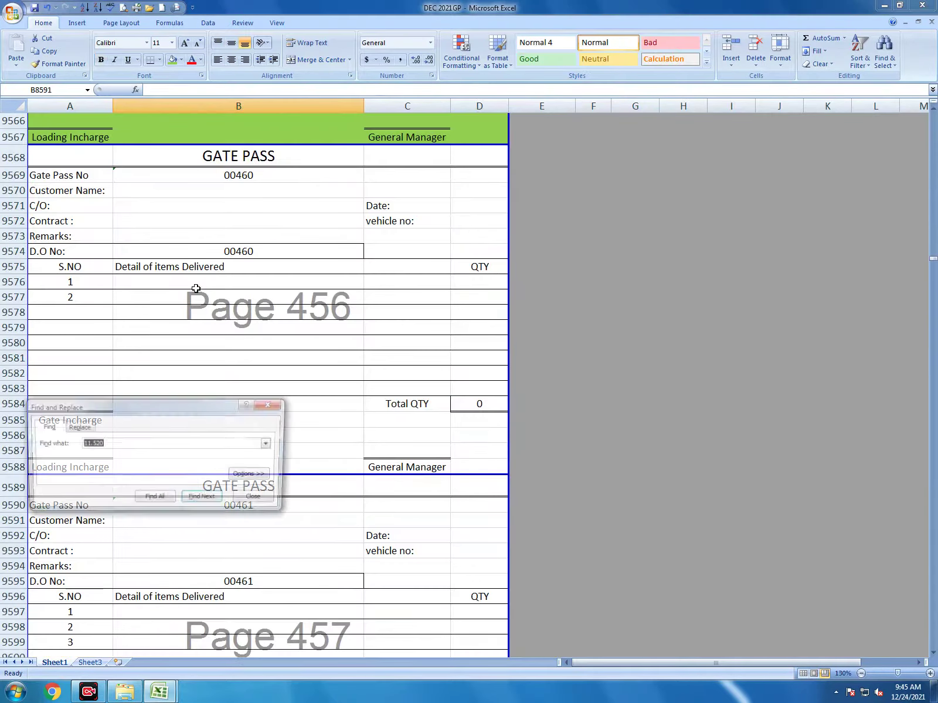
key("Return")
key("Escape")
key("Up")
key("Up")
key("Up")
key("Up")
key("Up")
key("Up")
key("Up")
key("Up")
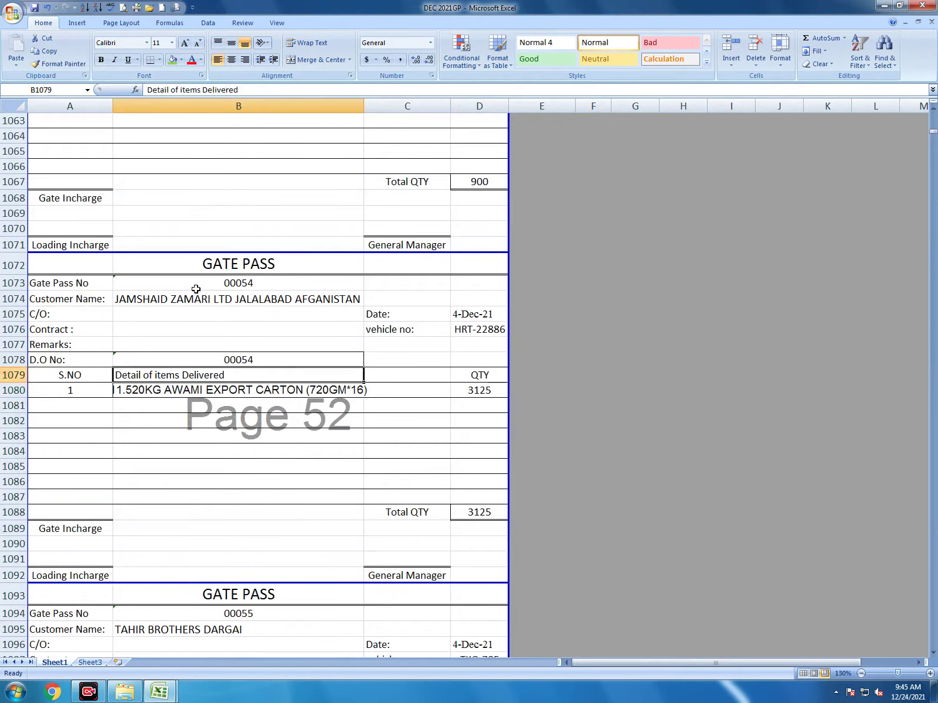
key("shift+space")
key("shift+Down")
key("shift+Down")
key("shift+Down")
key("shift+Down")
key("shift+Down")
key("shift+Down")
key("shift+Down")
key("shift+Down")
key("shift+Down")
key("shift+Down")
key("shift+Down")
key("shift+Down")
key("shift+Down")
key("shift+Down")
key("shift+Down")
key("shift+Down")
key("shift+Down")
key("shift+Down")
key("shift+Down")
key("shift+Down")
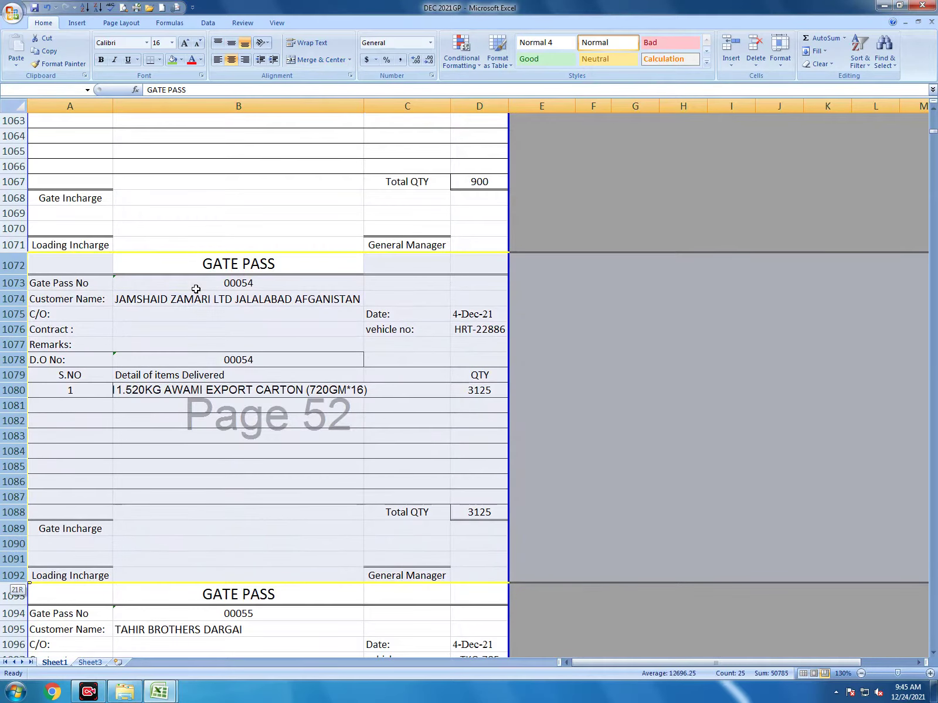
key("ctrl+minus")
left_click(196, 289)
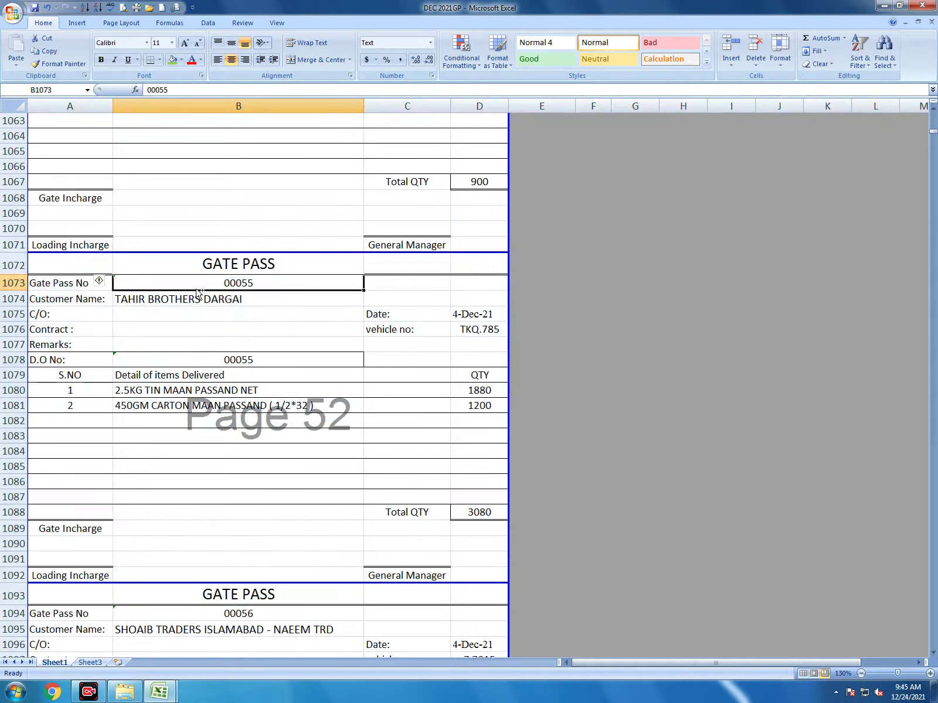
Find the next 11.520 entry and delete the complete gate pass 00092, rows 1850 to 1870
key("ctrl+f")
key("Return")
key("Escape")
key("Up")
key("Up")
key("Up")
key("Up")
key("Up")
key("Up")
key("Up")
key("Up")
key("shift+Down")
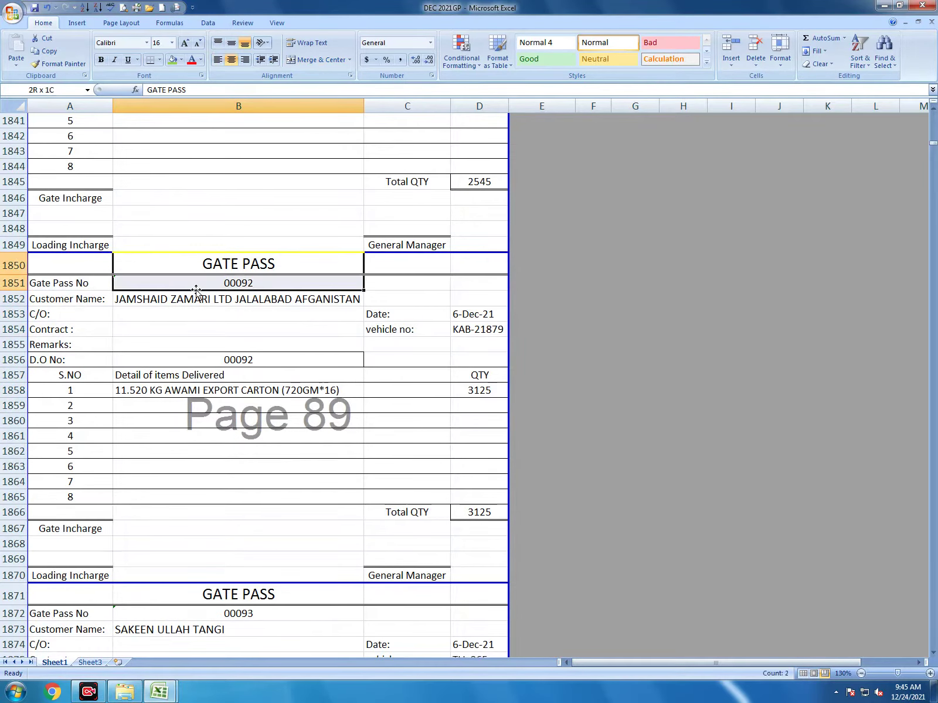
key("shift+Down")
key("shift+Down")
key("shift+Down")
key("shift+Down")
key("shift+Down")
key("shift+Down")
key("shift+Down")
key("shift+Down")
key("shift+Down")
key("shift+Down")
key("shift+Down")
key("shift+Down")
key("shift+Down")
key("shift+Down")
key("shift+Down")
key("shift+Down")
key("shift+Down")
key("shift+Down")
key("shift+Down")
key("shift+space")
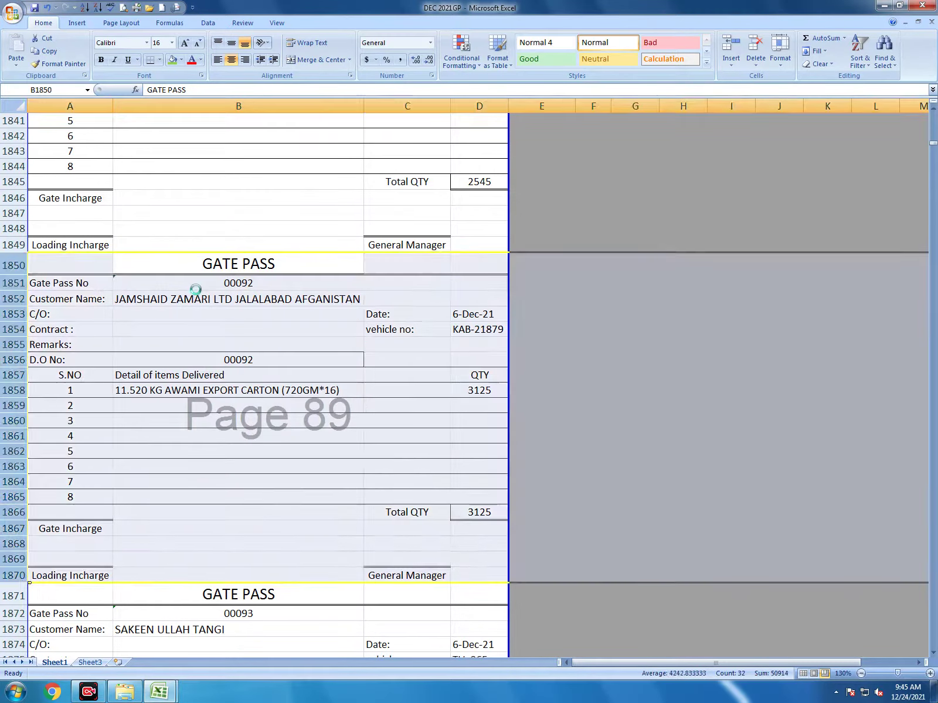
key("ctrl+minus")
left_click(196, 290)
Search the gate pass sheet again for any remaining 11.520 entries
key("ctrl+f")
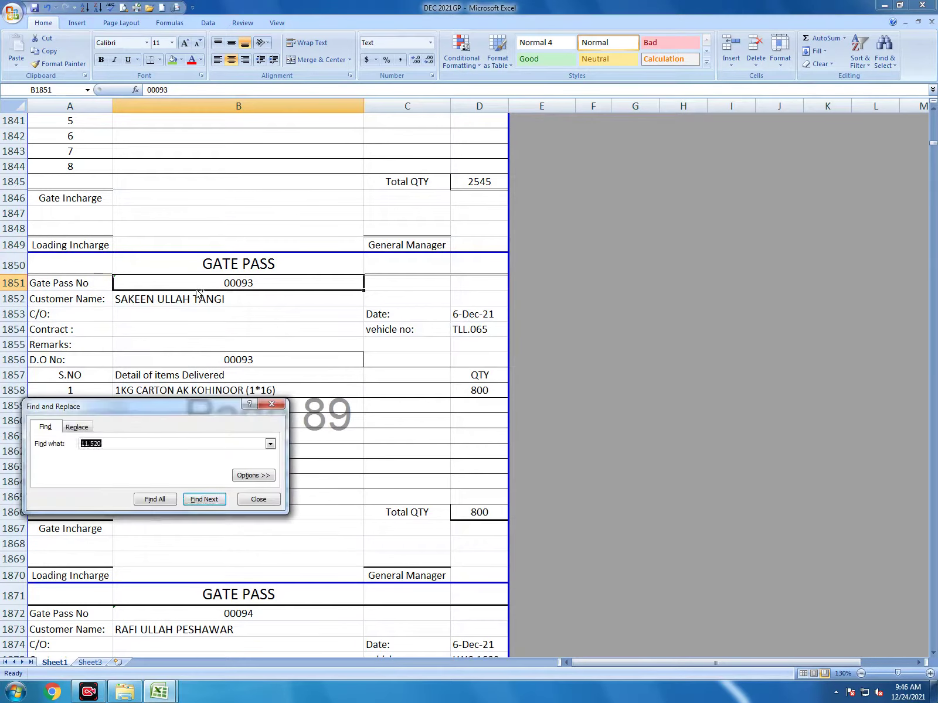
key("Return")
key("Return")
key("Escape")
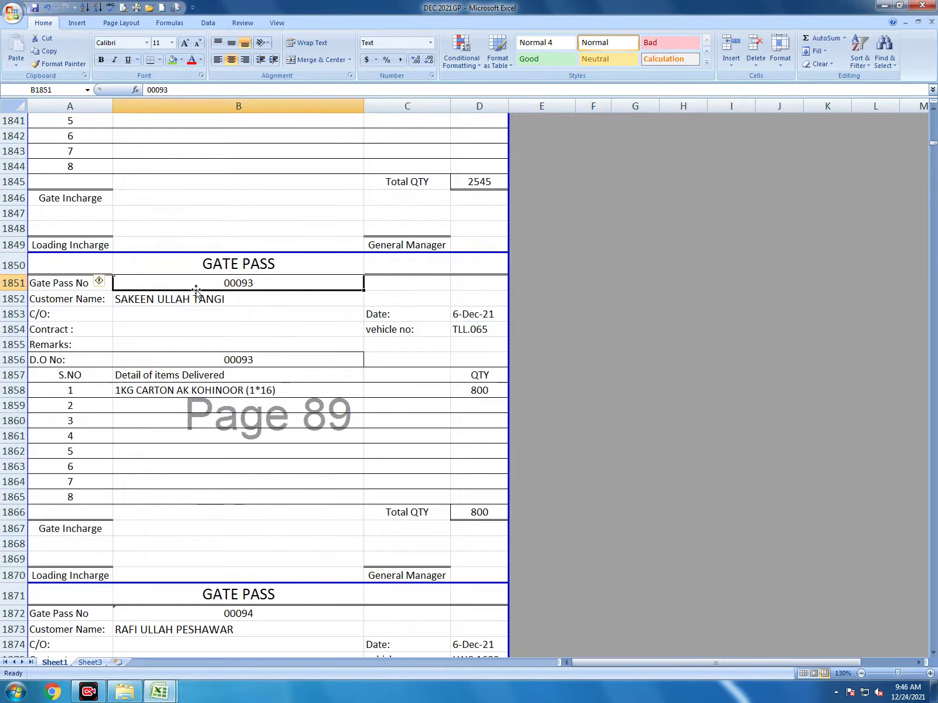
Review the gate passes from 00093 onward, down to the unfilled passes around 00470
key("Down")
key("Down")
key("Down")
key("Down")
key("Down")
key("Down")
key("Down")
key("Down")
key("Down")
key("Down")
key("Down")
key("Down")
key("Down")
key("Down")
key("Down")
key("Down")
key("Down")
key("Down")
key("Down")
key("Down")
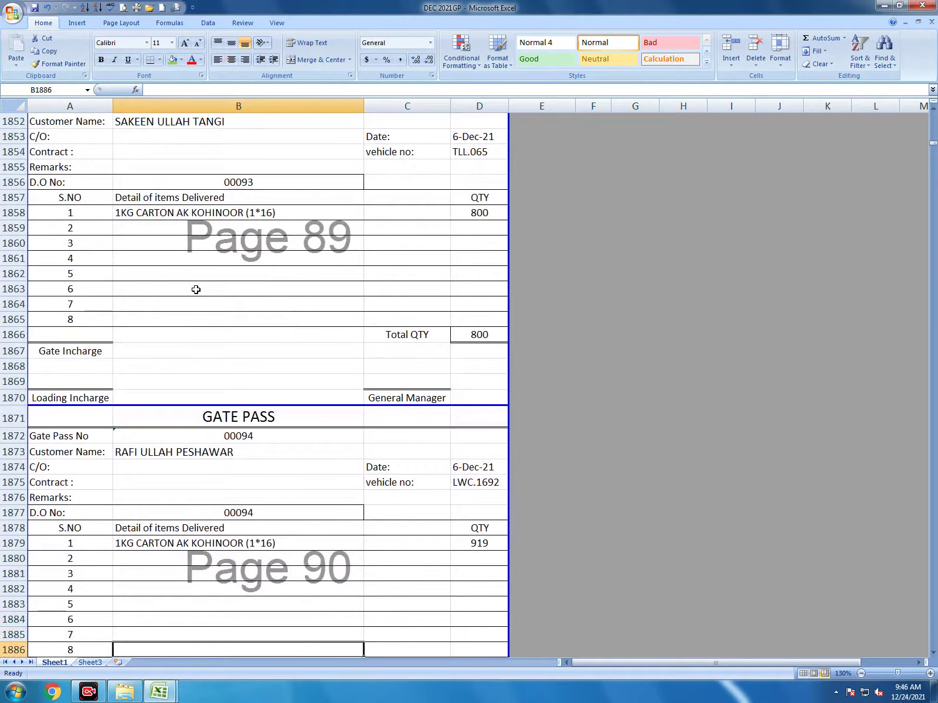
key("Down")
key("Down")
key("Down")
key("Down")
key("Down")
key("Down")
key("Down")
key("Down")
key("Down")
key("Down")
key("Down")
key("Down")
key("Down")
key("Down")
key("Down")
key("Down")
key("Down")
key("Down")
key("Down")
key("Down")
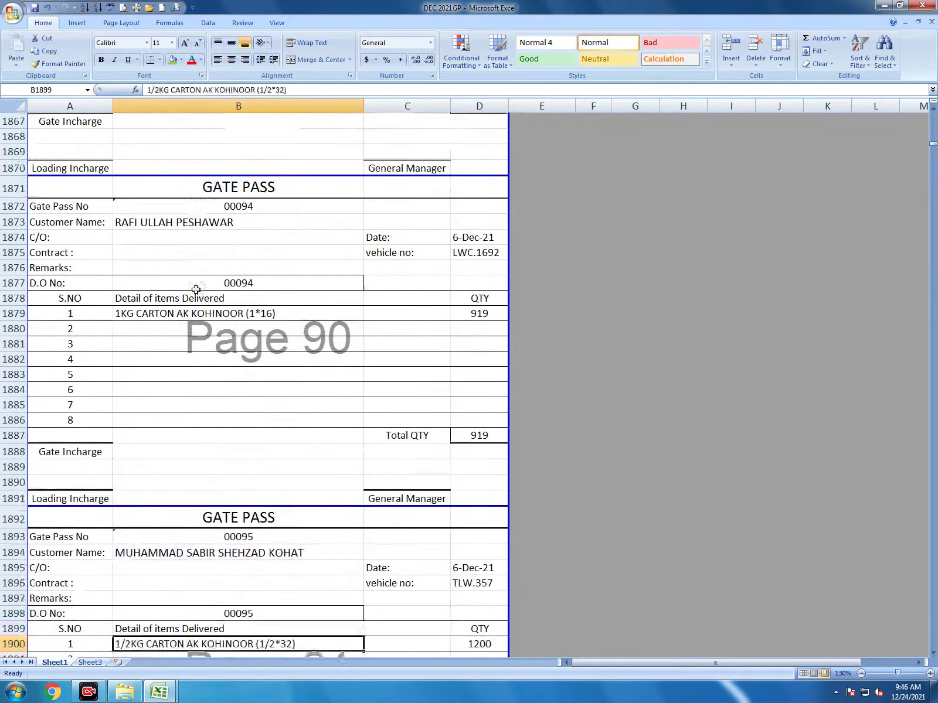
key("Down")
key("Down")
key("Down")
key("Down")
key("Down")
key("Down")
key("Down")
key("Down")
key("Down")
key("Down")
key("Down")
key("Down")
key("Down")
key("Down")
key("Down")
key("Down")
key("Down")
key("Down")
key("Down")
key("Down")
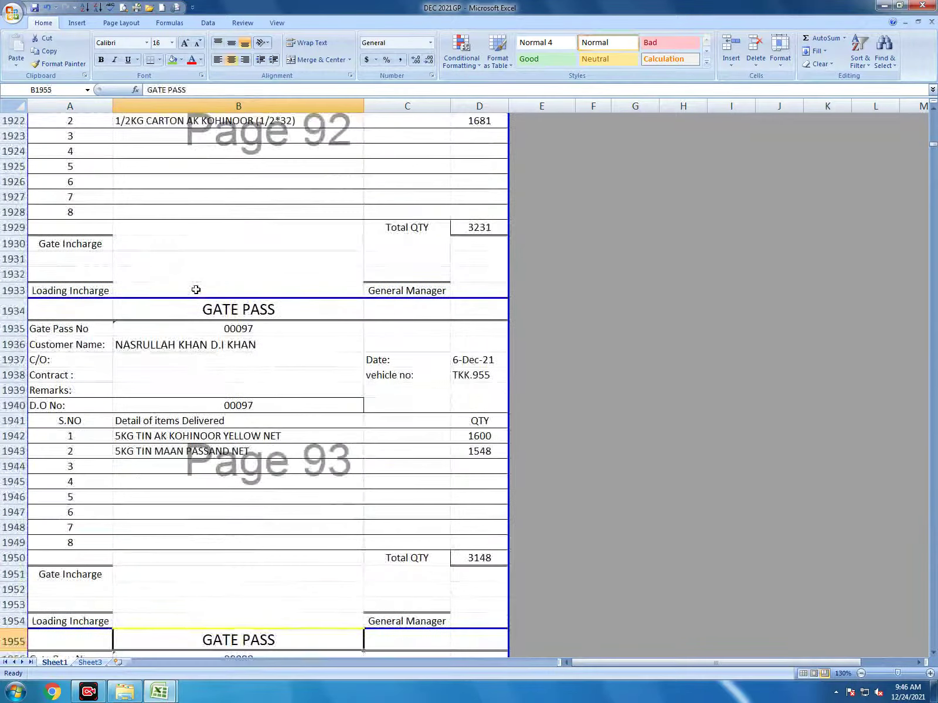
left_click_drag(933, 395, 933, 394)
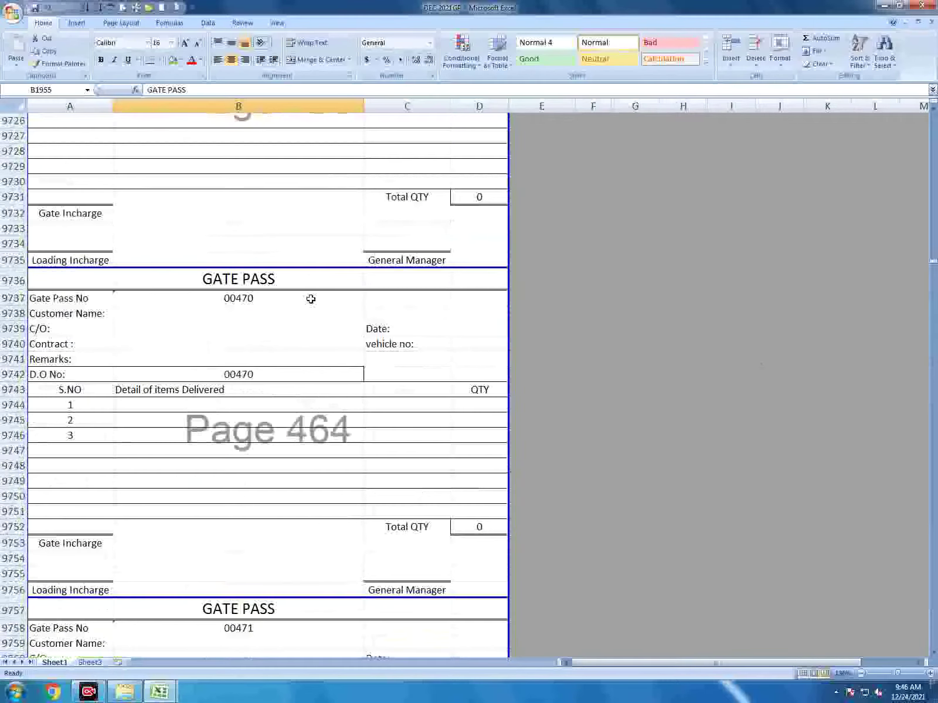
Filter column A of the gate pass sheet to show only the rows with the two Customer Name labels
key("ctrl+Home")
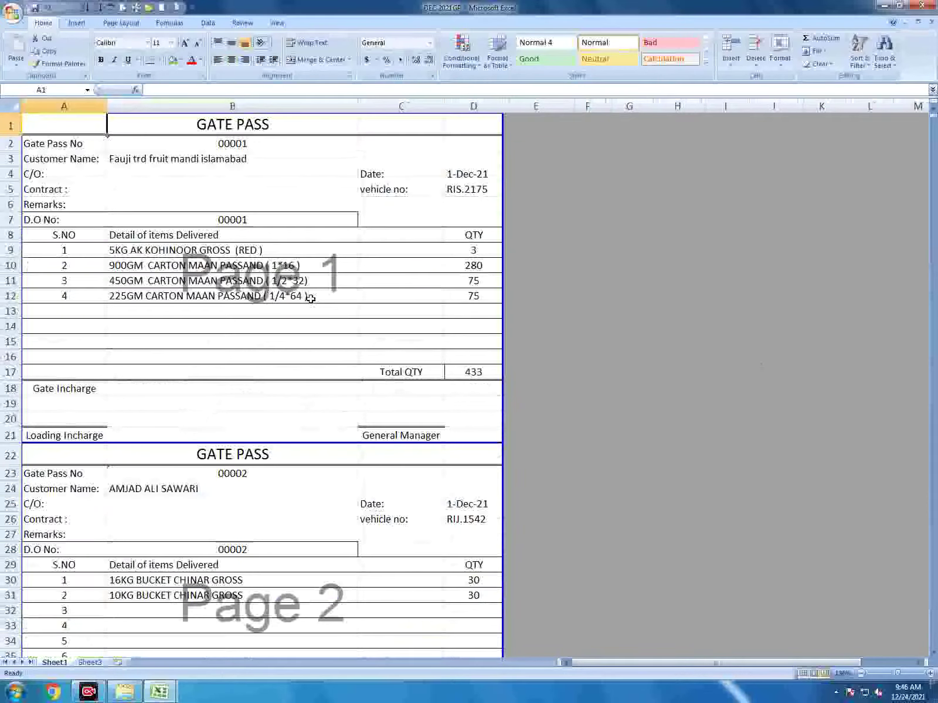
left_click(66, 107)
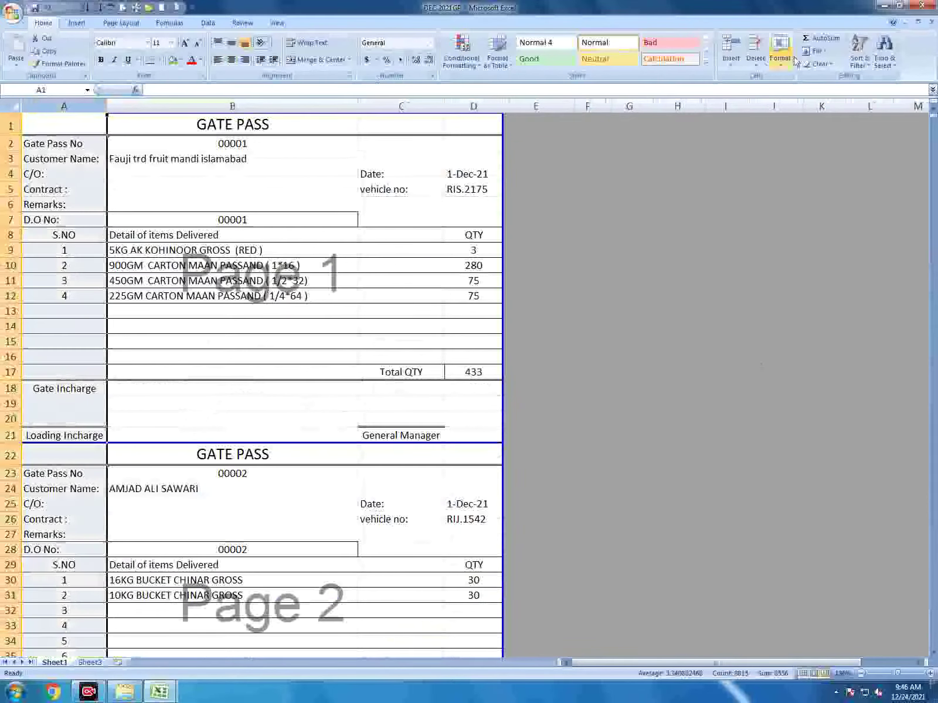
left_click(858, 51)
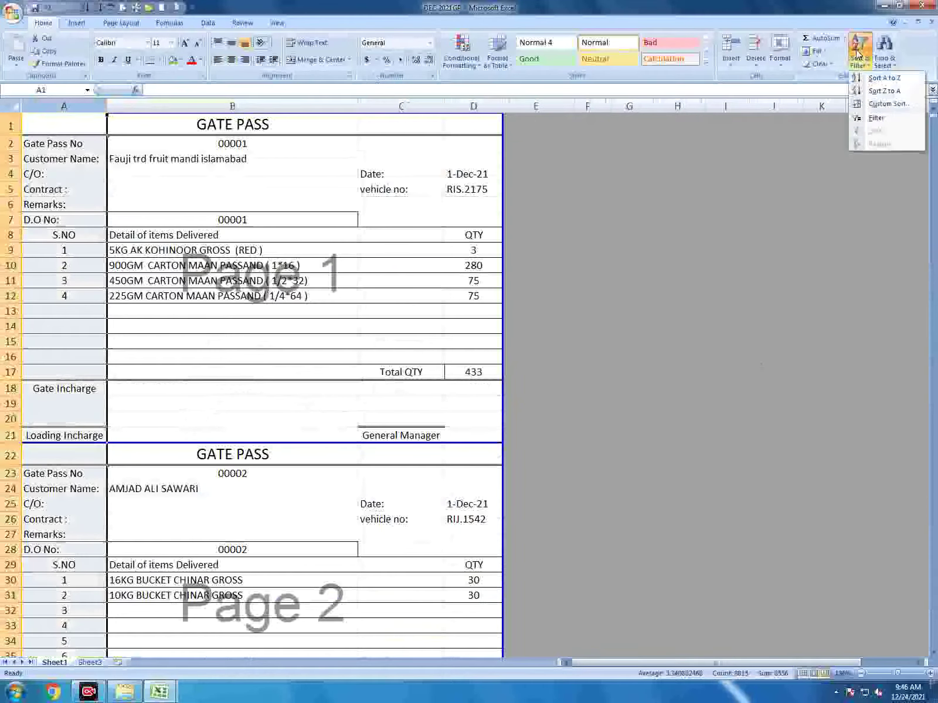
left_click(874, 118)
left_click(101, 129)
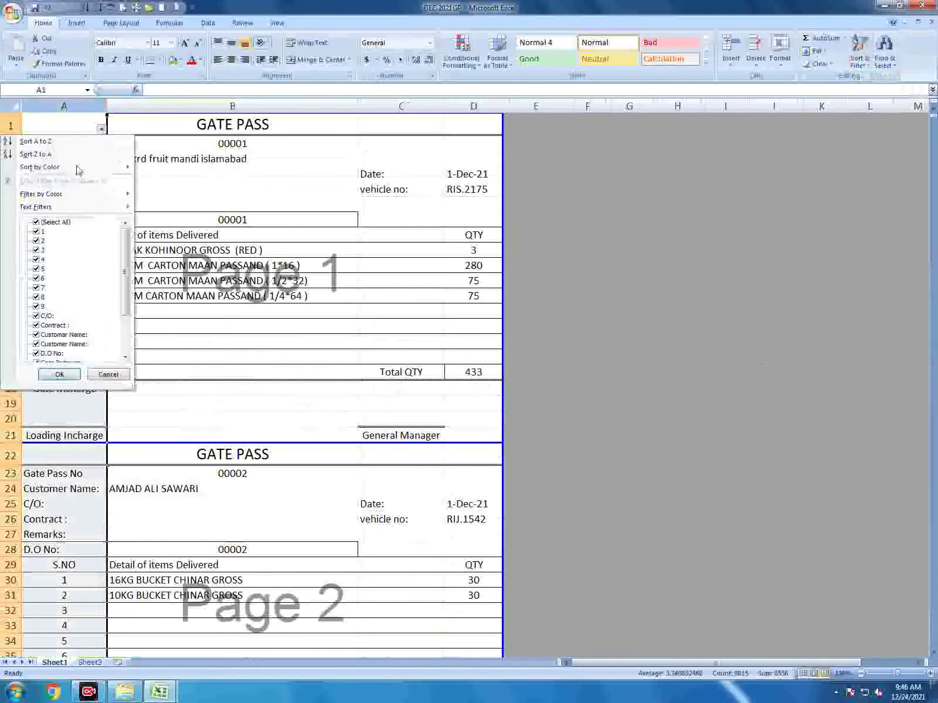
left_click(50, 226)
left_click(50, 334)
left_click(50, 344)
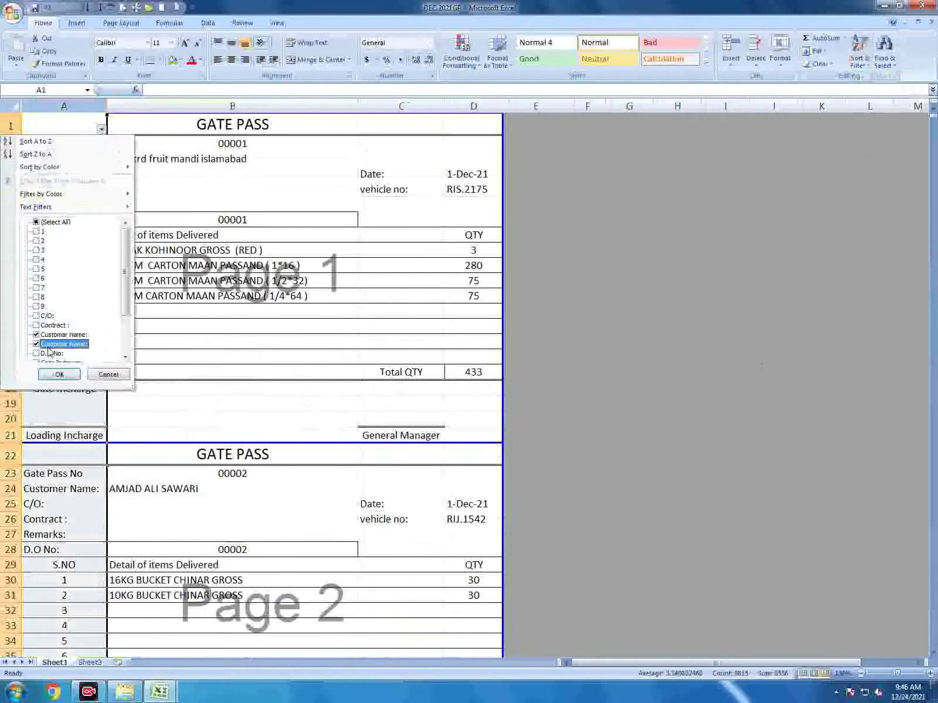
left_click(59, 376)
Check how far down the filled customer names in column B extend, ending on the first one in B3
left_click(200, 233)
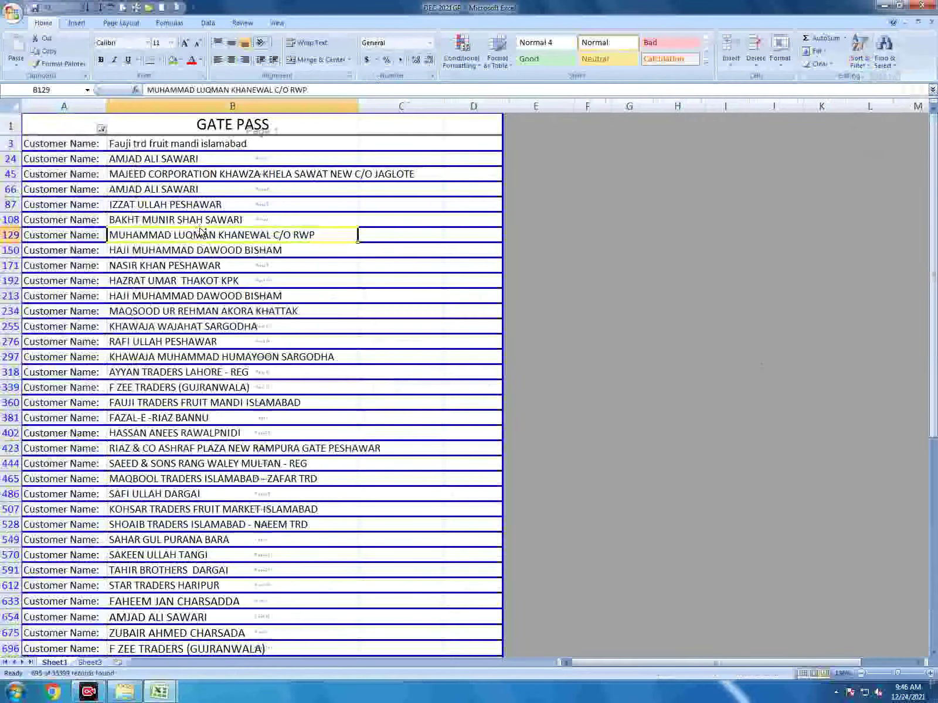
key("ctrl+Up")
key("Down")
key("ctrl+shift+Down")
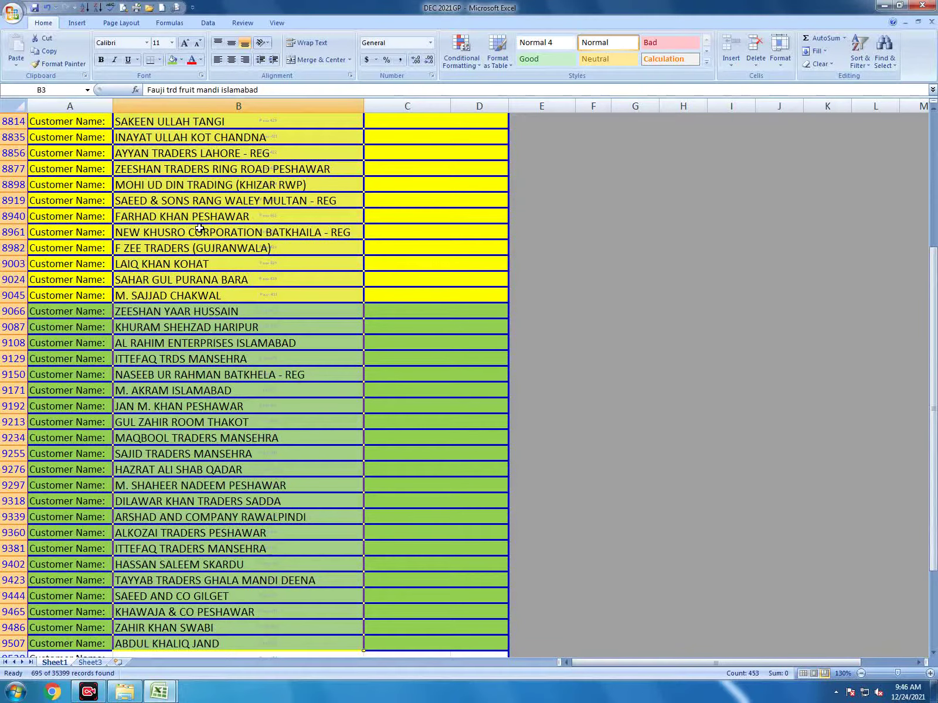
key("ctrl+z")
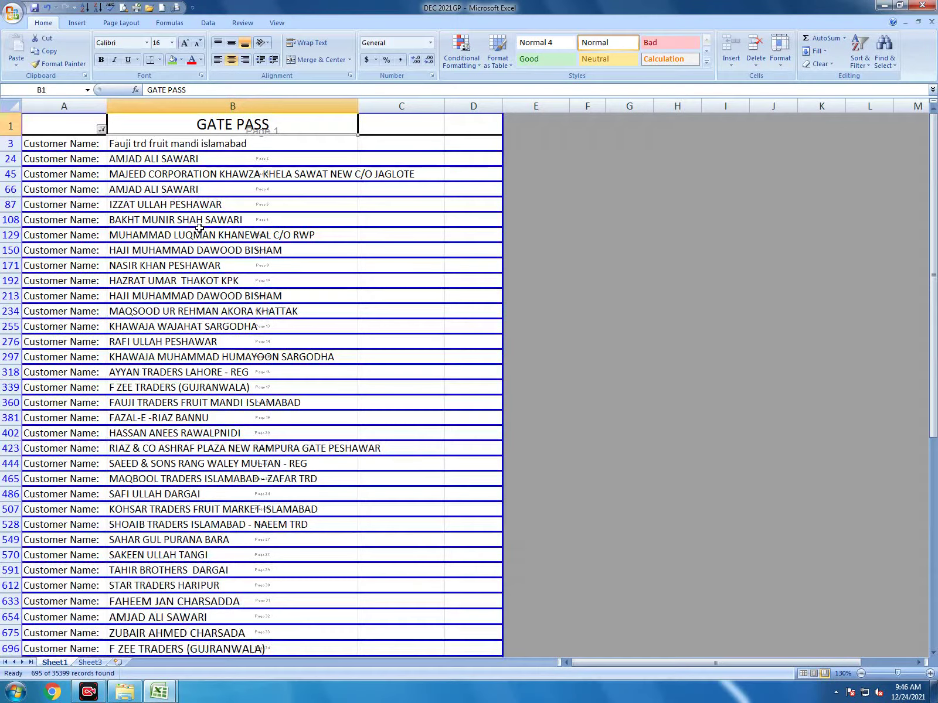
key("Down")
Switch to the 12.2021 INVOICE workbook and remove the existing filter from the sheet
key("ctrl+Tab")
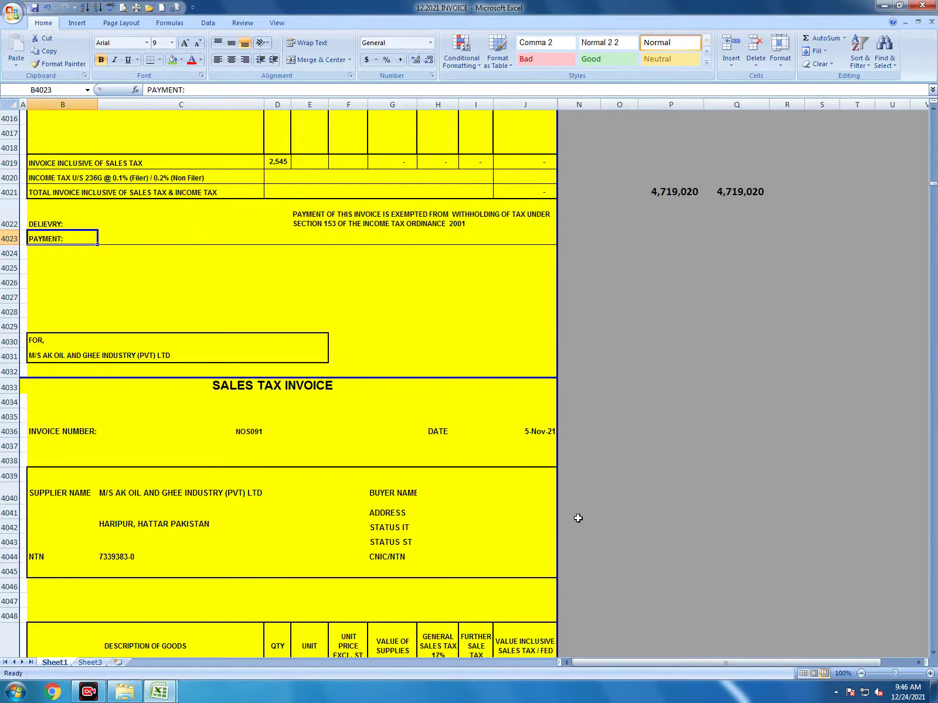
left_click(63, 105)
left_click(857, 61)
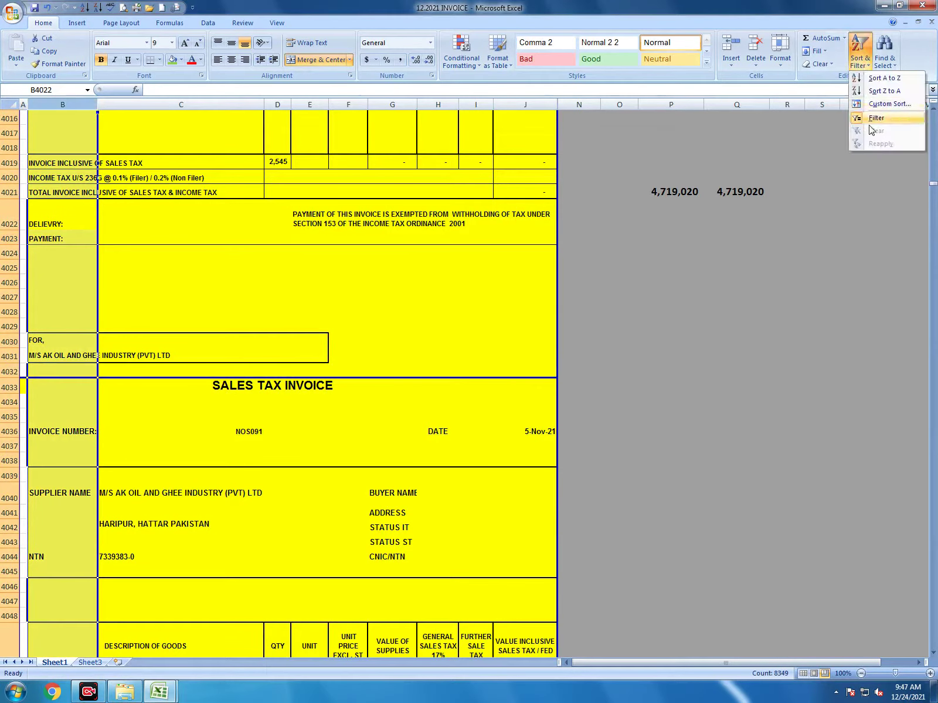
left_click(874, 119)
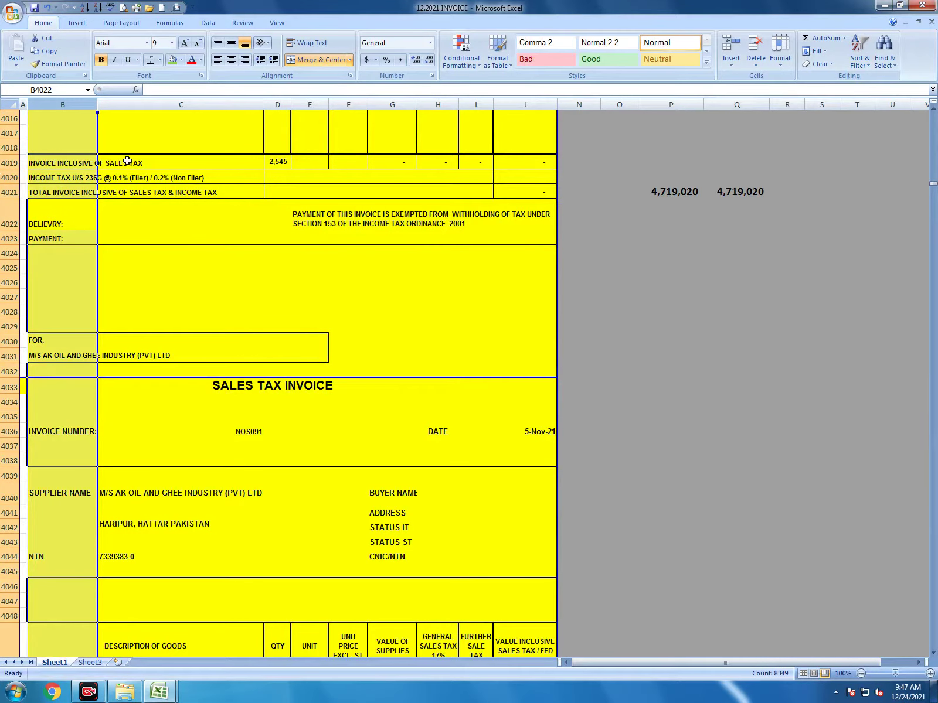
Apply a new filter to column B of the invoice sheet from row 1, showing only the SUPPLIER NAME rows
key("ctrl+Home")
left_click(84, 105)
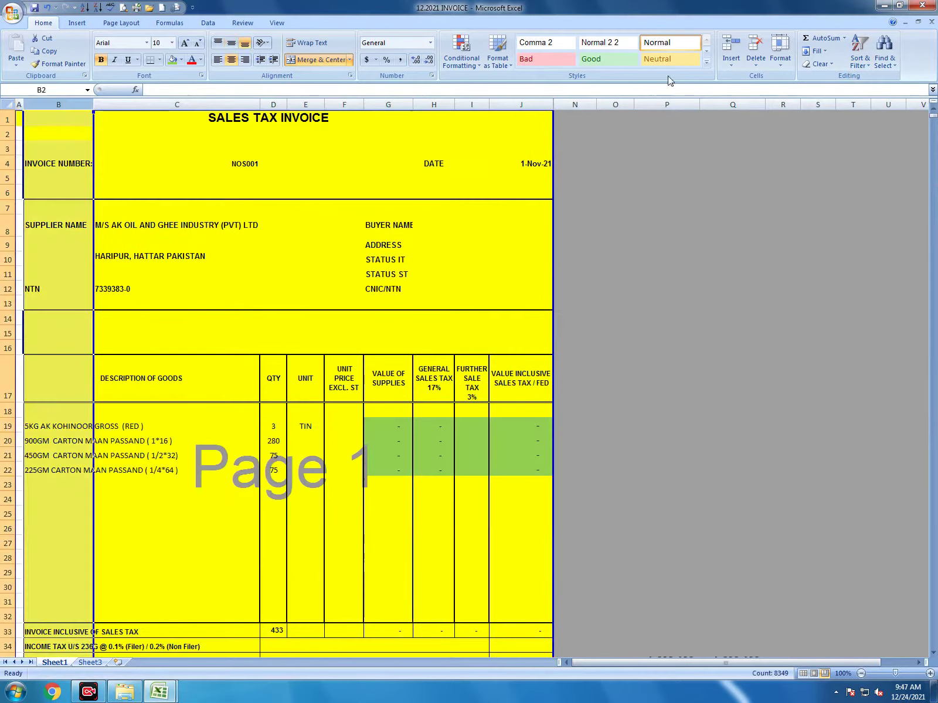
left_click(859, 59)
left_click(783, 119)
left_click(88, 119)
left_click(51, 216)
scroll(56, 317, "down", 10)
scroll(56, 318, "down", 5)
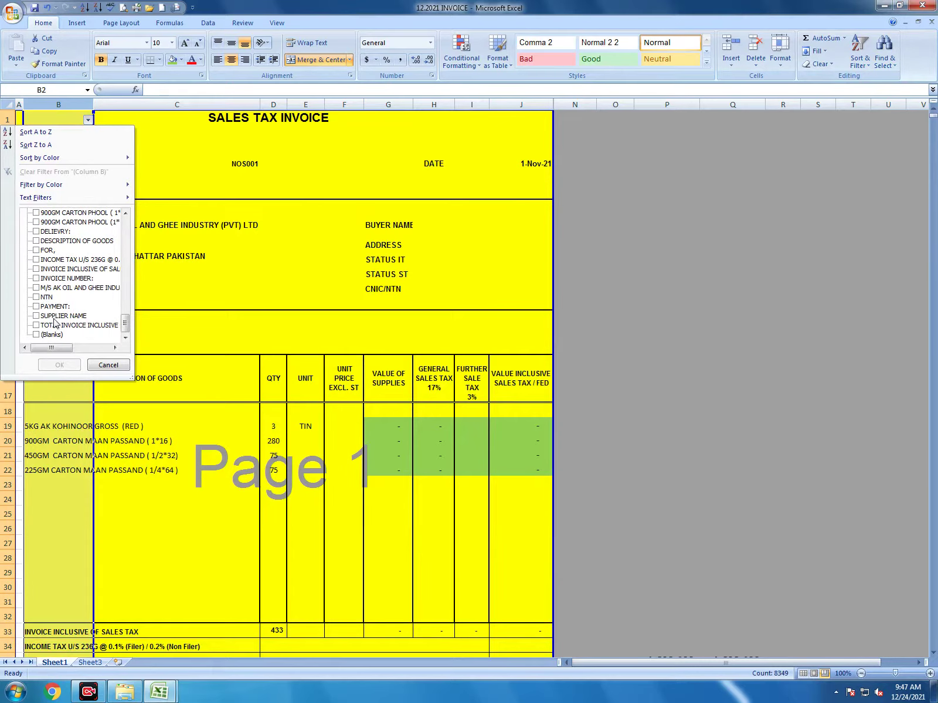
left_click(63, 317)
left_click(61, 365)
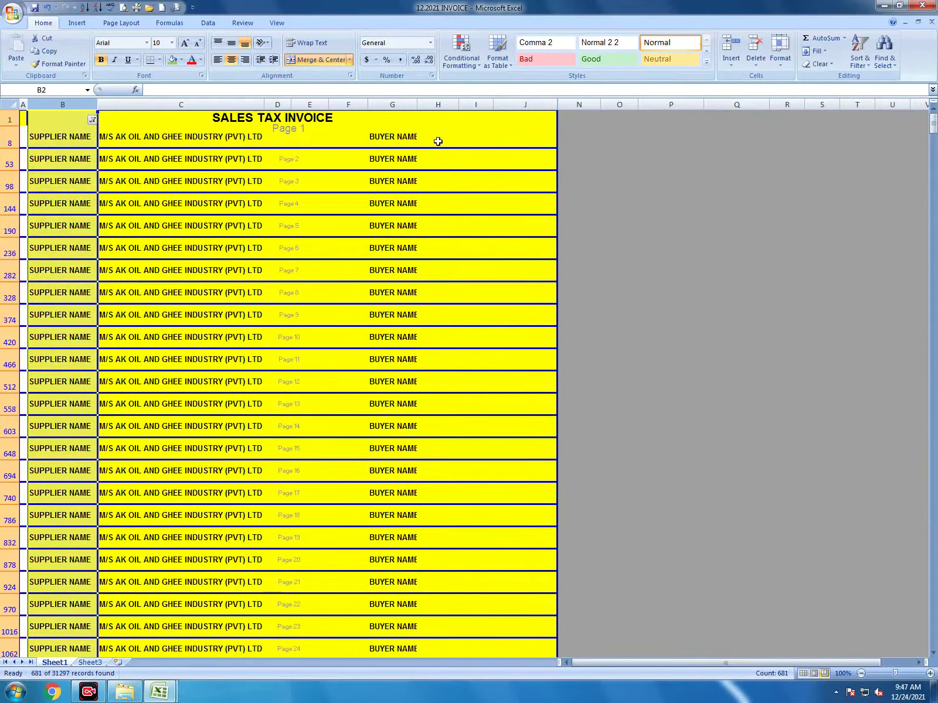
Copy the empty buyer name cell H8 and paste only its formats onto the first customer name, B3, in DEC 2021GP
left_click(486, 136)
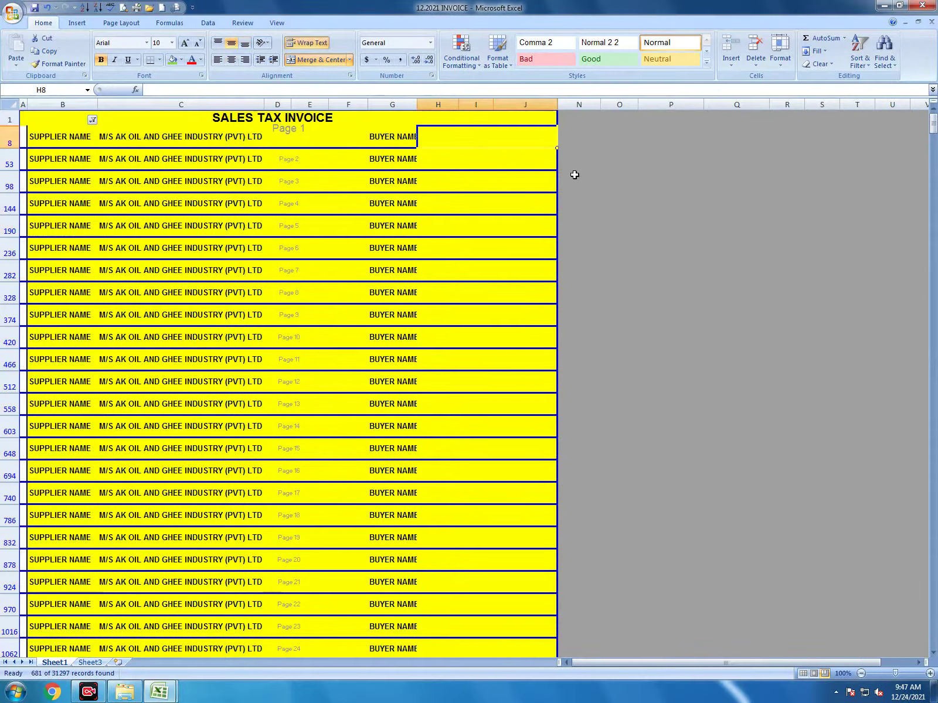
key("alt+Tab")
key("alt+Tab")
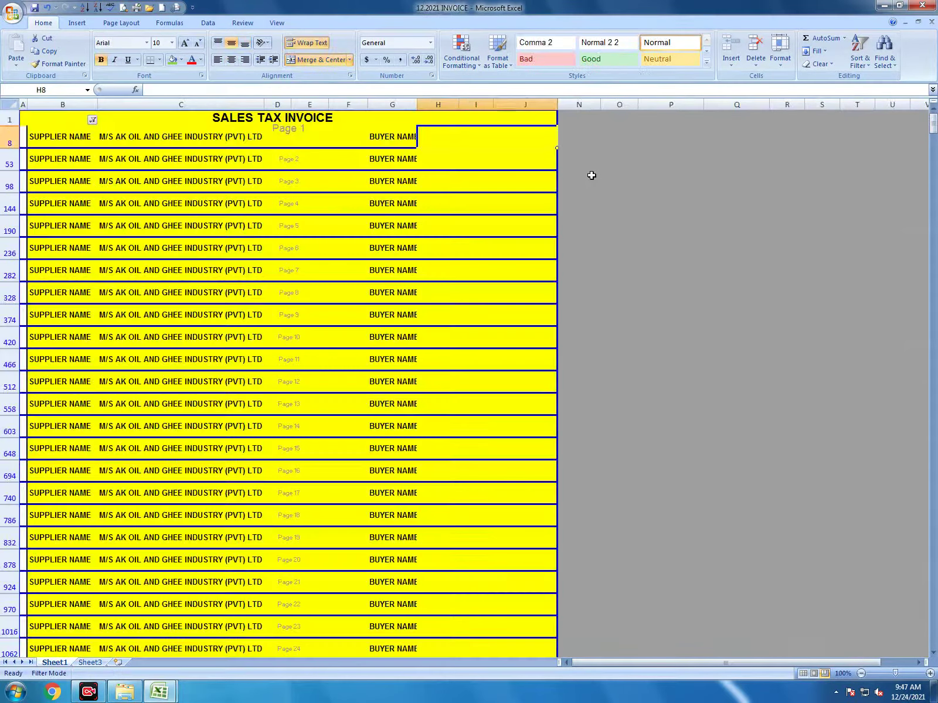
key("ctrl+c")
key("alt+Tab")
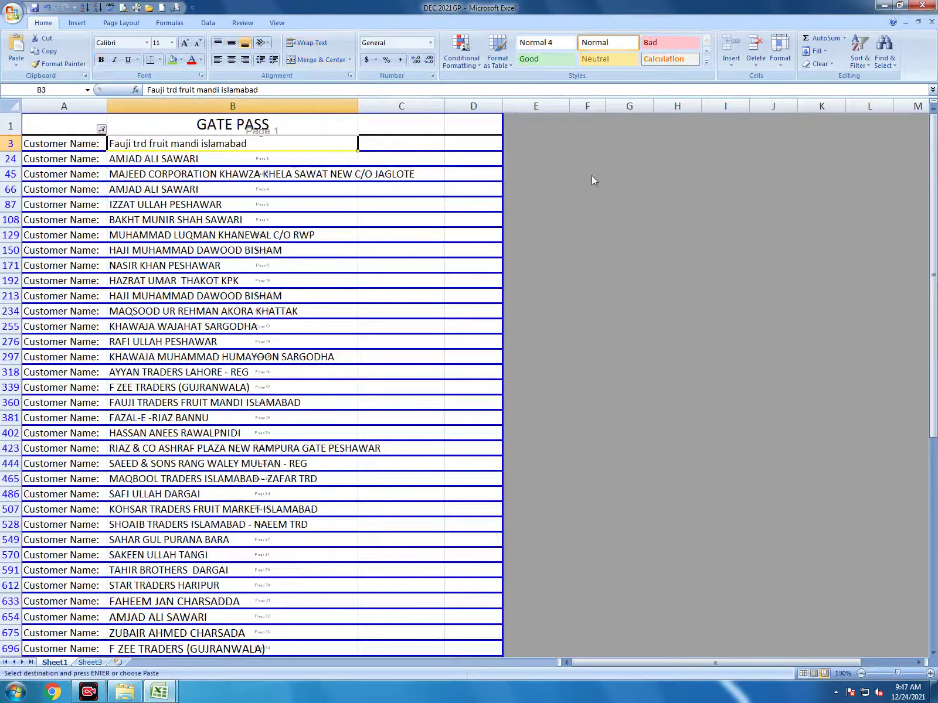
key("shift+F10")
key("Down")
key("Down")
key("Down")
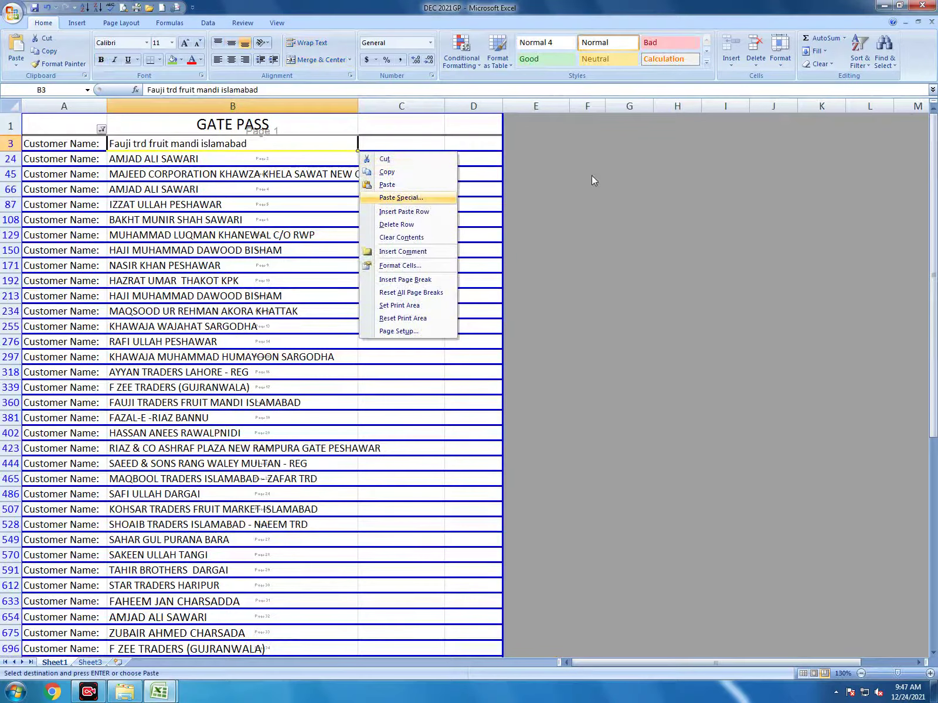
key("Return")
key("Down")
key("Down")
key("Down")
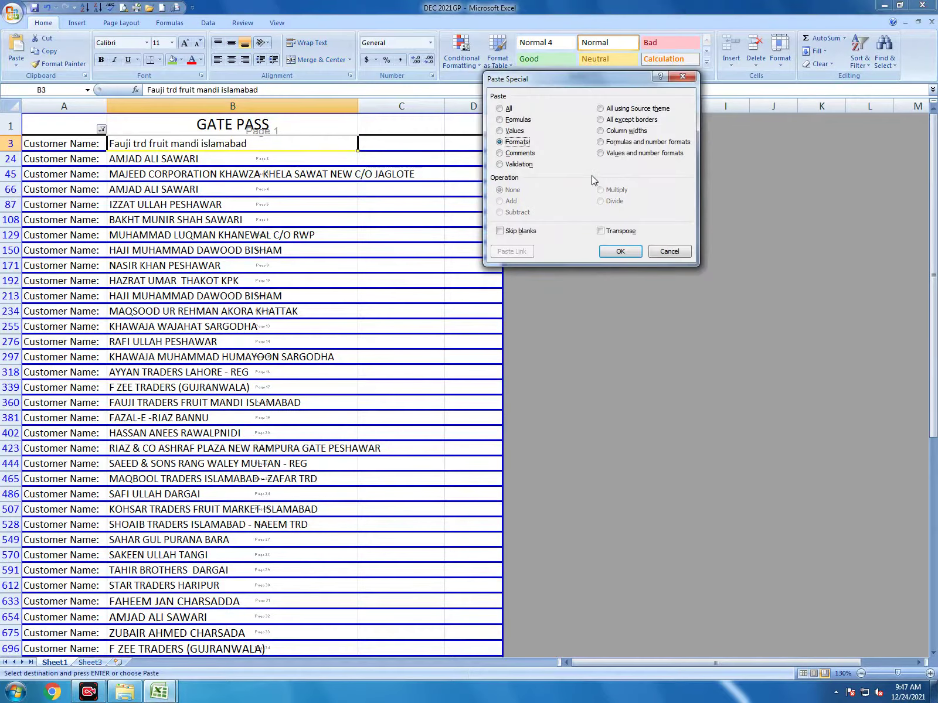
key("Return")
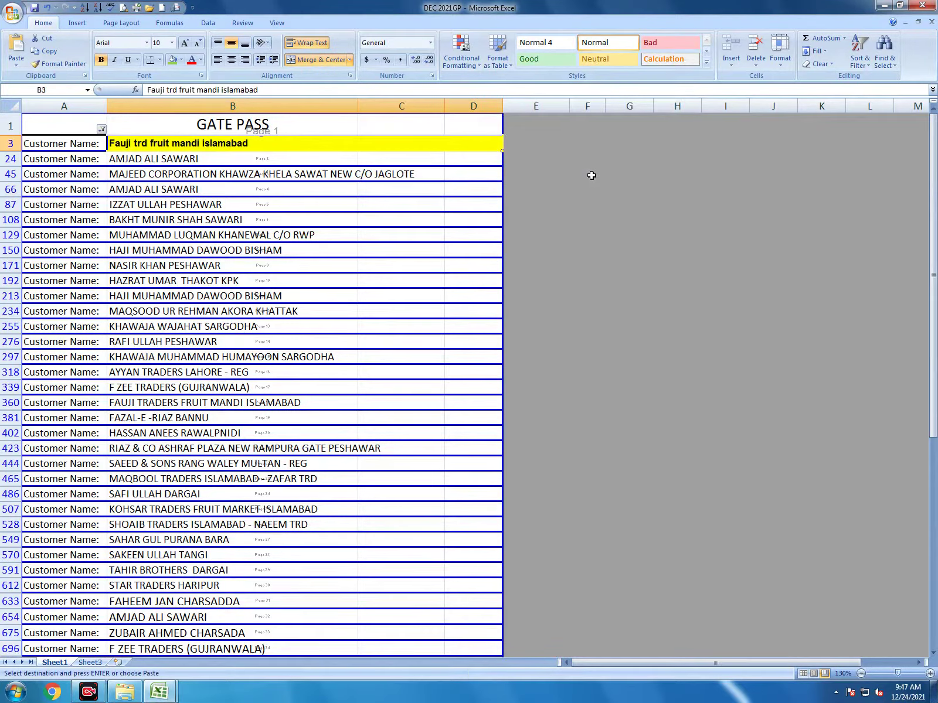
Paste the copied buyer name cell's formats onto all filled customer names from B3 down to row 9507
key("ctrl+shift+End")
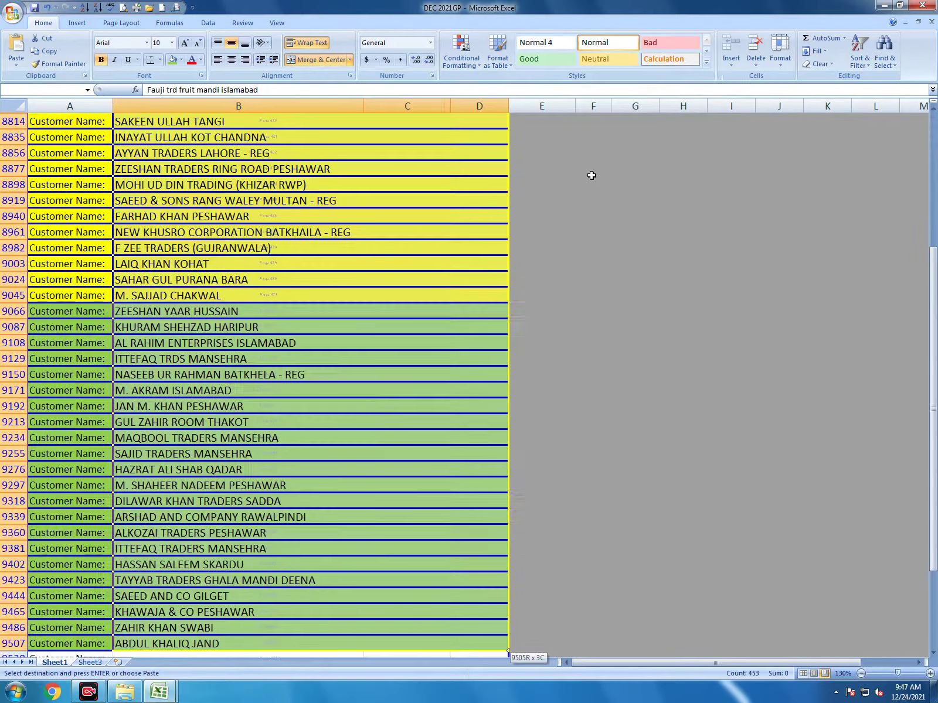
key("shift+F10")
key("Down")
key("Down")
key("Down")
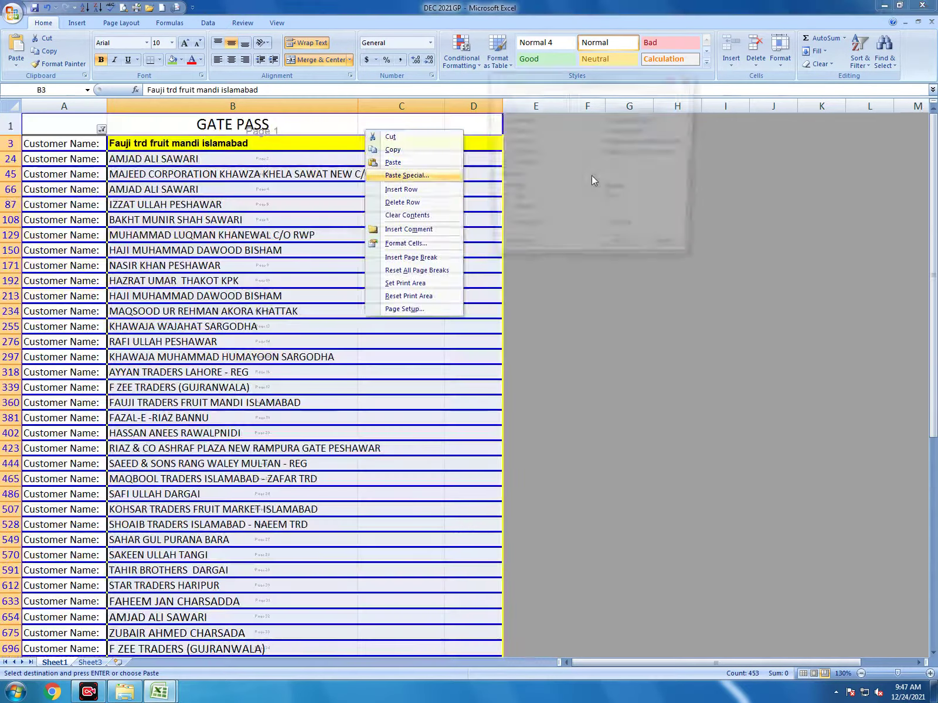
key("Return")
key("Down")
key("Down")
key("Down")
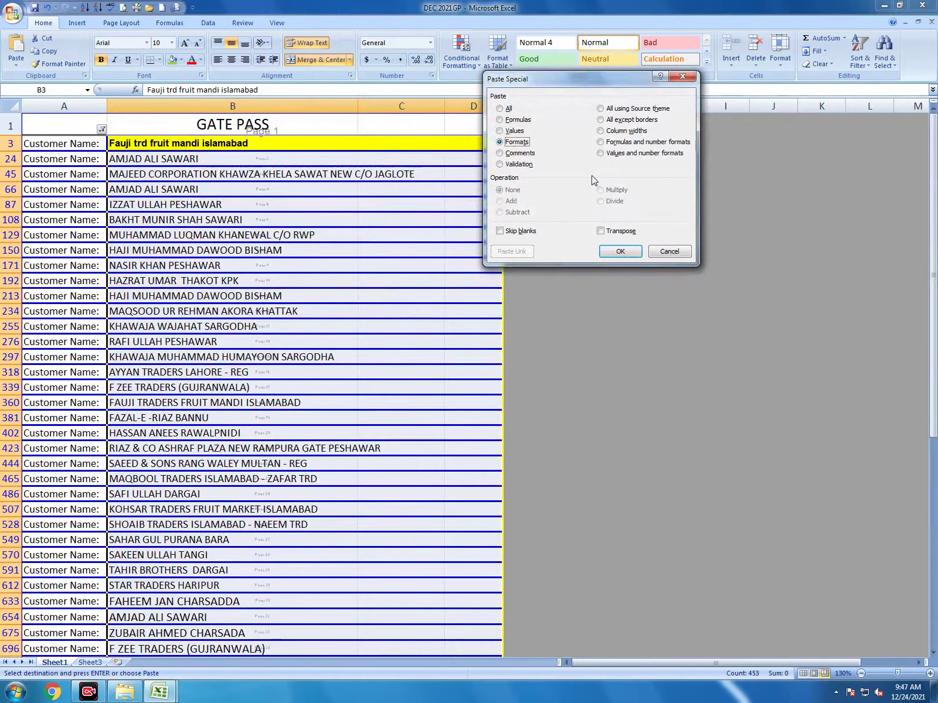
key("Return")
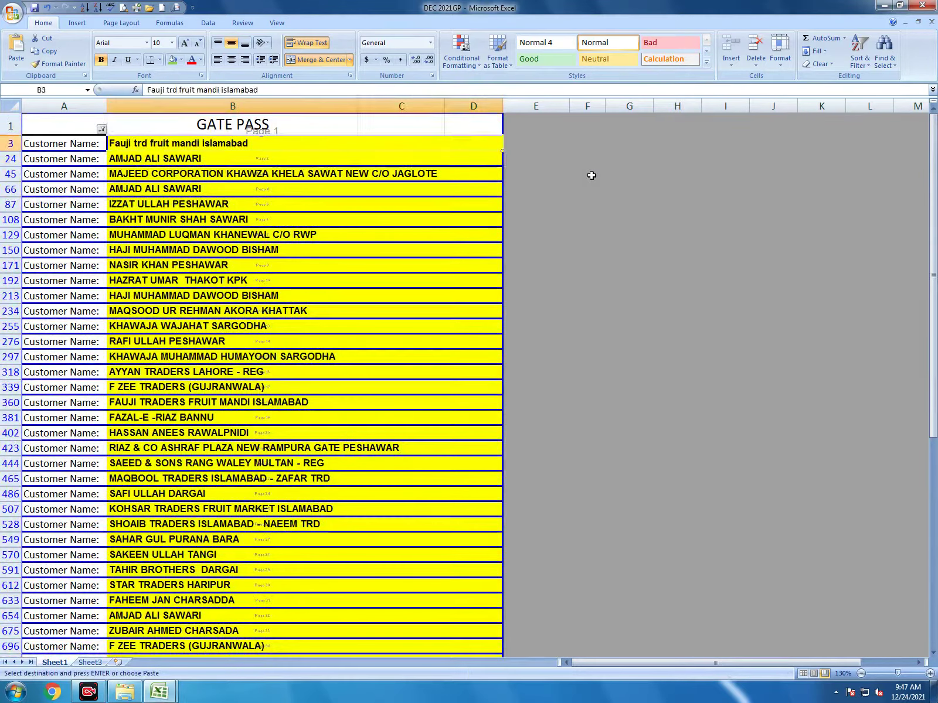
Copy the customer names in gate pass cells B3 and B24 into the invoice sheet's buyer name cells H8 and H53
key("ctrl+Tab")
key("ctrl+Tab")
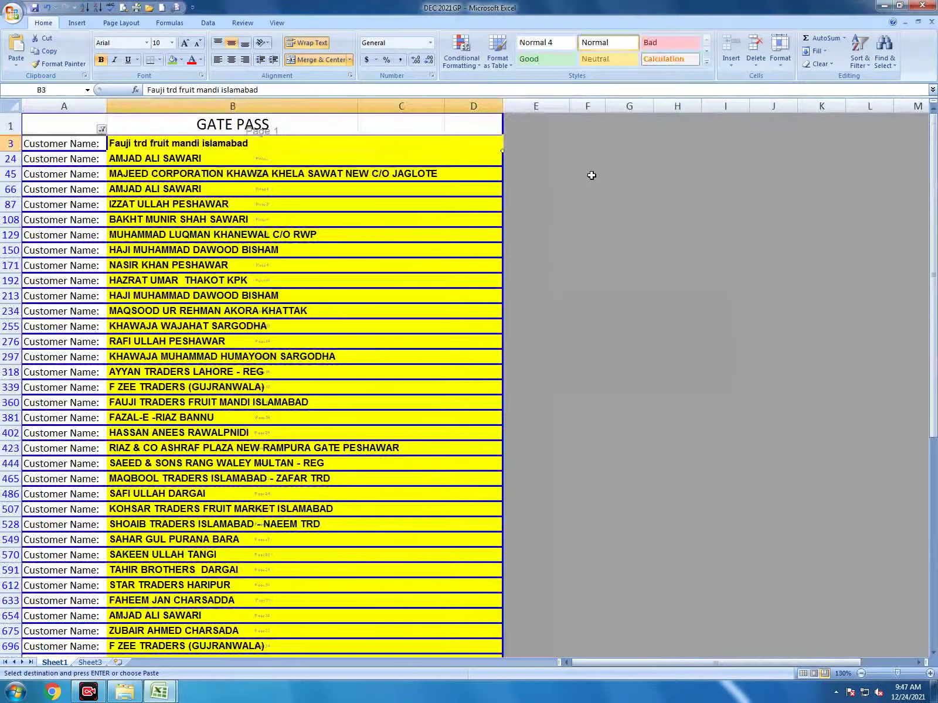
key("ctrl+Tab")
key("Return")
key("ctrl+Tab")
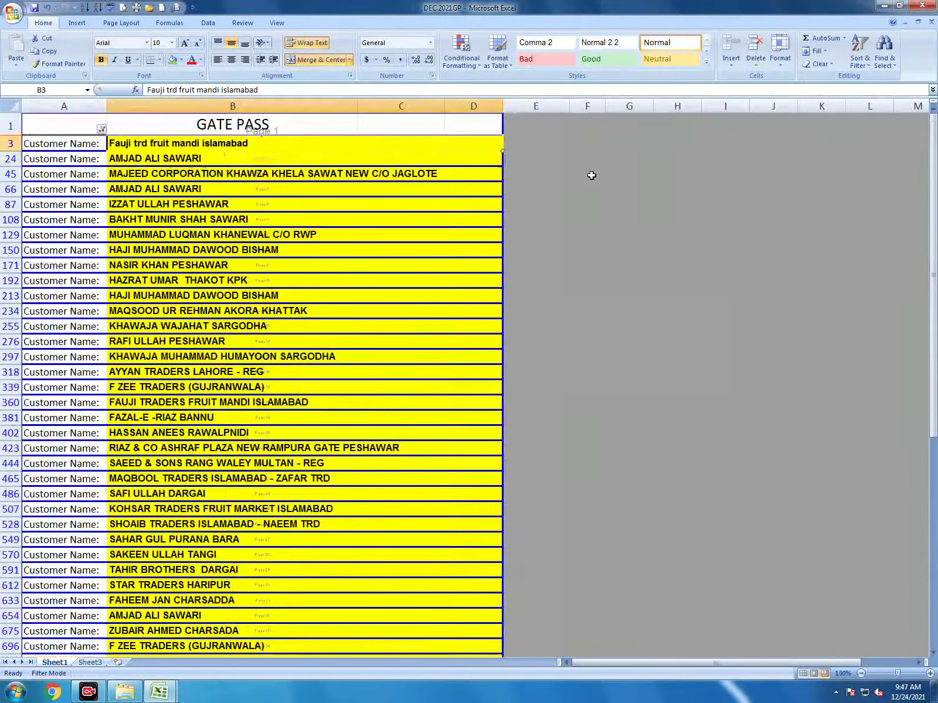
key("Down")
key("ctrl+c")
key("ctrl+Tab")
key("Down")
key("Return")
key("ctrl+Tab")
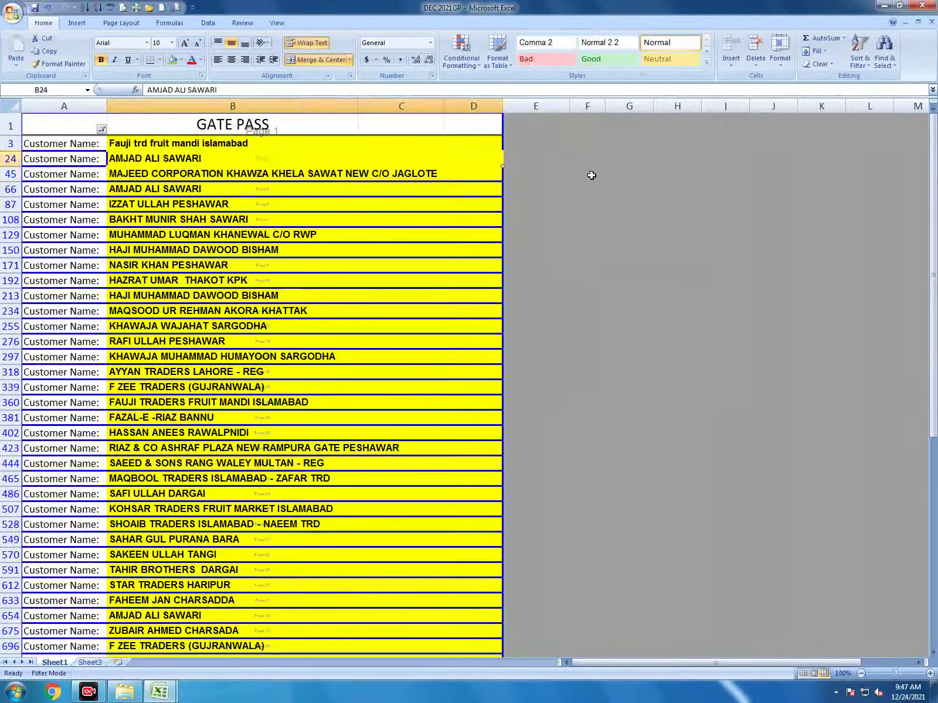
Copy the customer names in B45, B66 and B87 into the invoice buyer name cells H98, H144 and H190
key("Down")
key("ctrl+c")
key("ctrl+Tab")
key("Down")
key("ctrl+Page_Down")
key("ctrl+c")
key("ctrl+Page_Up")
key("Down")
key("ctrl+Tab")
key("Down")
key("ctrl+c")
key("ctrl+Tab")
key("ctrl+v")
key("Down")
Copy the customer names in B108, B129 and B150 into the invoice buyer name cells H236, H282 and H328
key("ctrl+Tab")
key("ctrl+c")
key("Down")
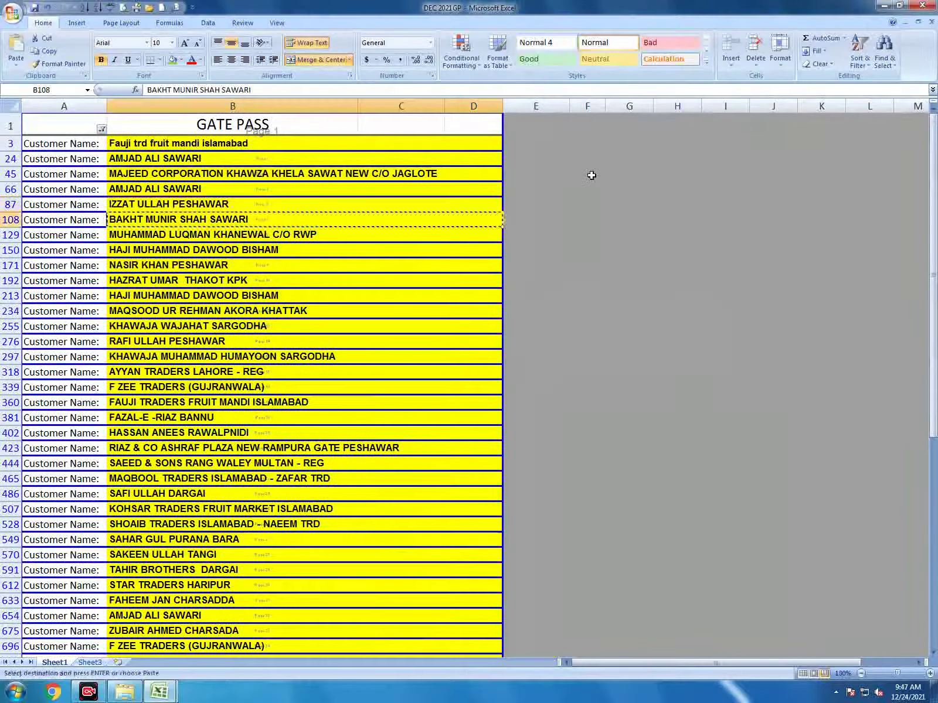
key("ctrl+Tab")
key("ctrl+v")
key("ctrl+Tab")
key("ctrl+c")
key("Down")
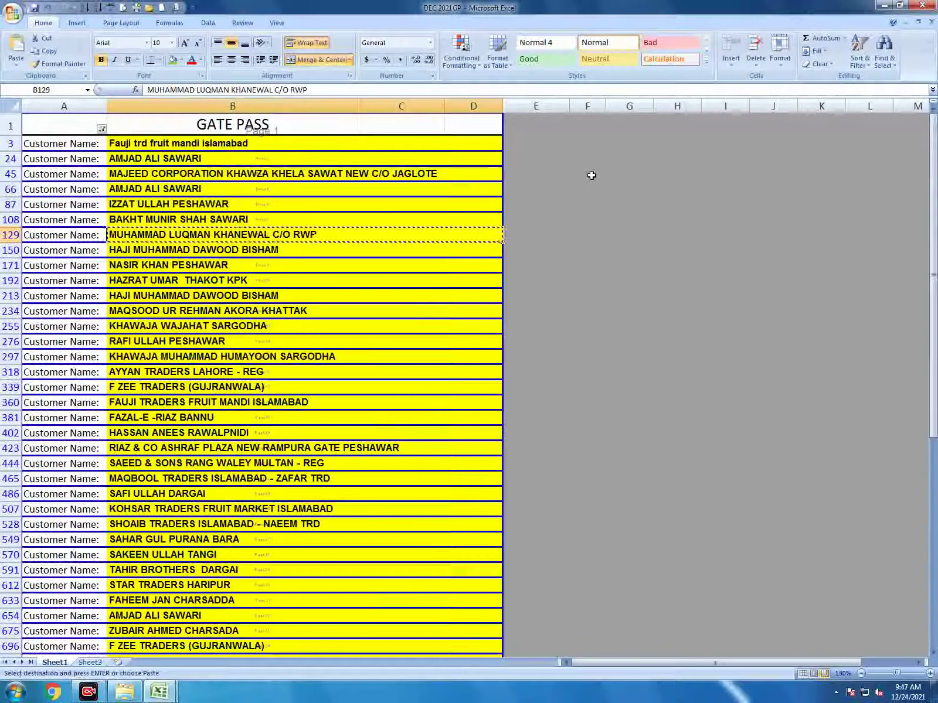
key("ctrl+Tab")
key("ctrl+v")
key("Down")
key("ctrl+Tab")
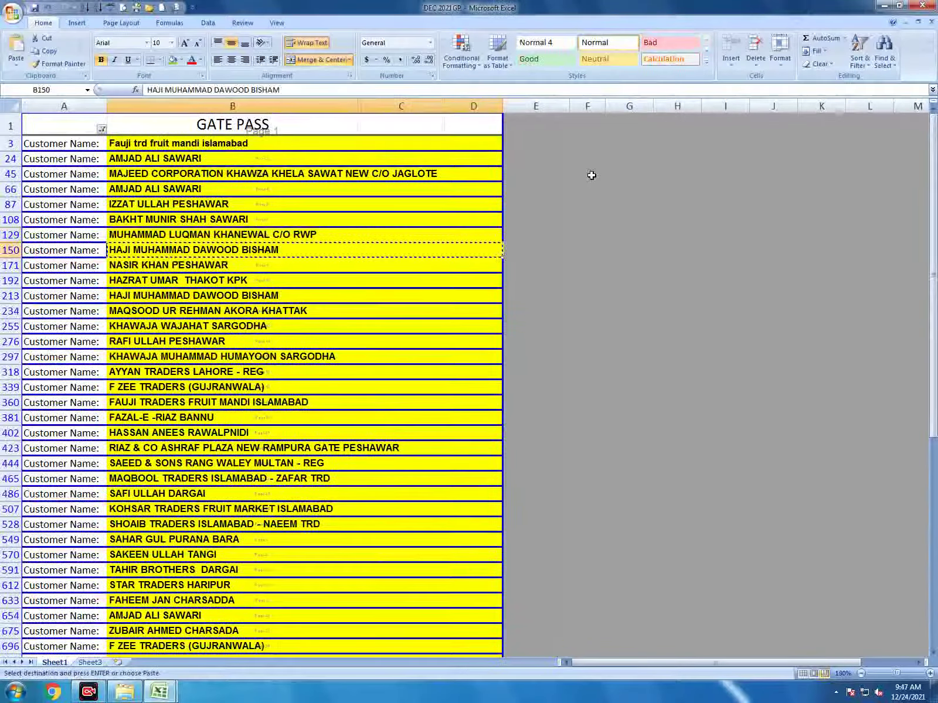
key("alt+Tab")
key("ctrl+v")
Copy the customer names in gate pass cells B171 and B192 into the invoice buyer name cells H374 and H420
key("alt+Tab")
key("Down")
key("ctrl+c")
key("alt+Tab")
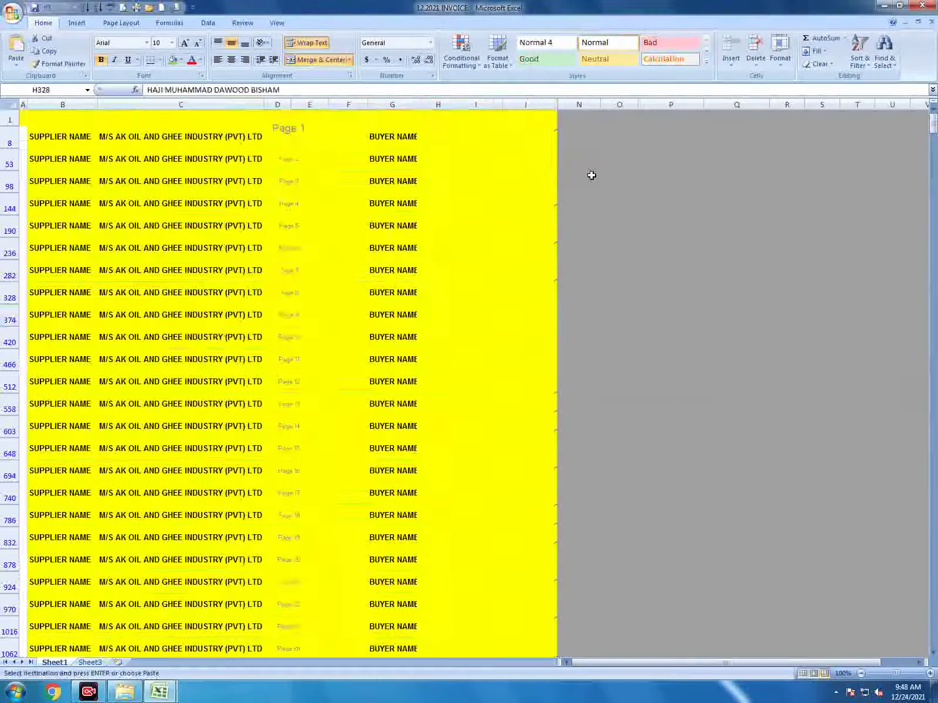
key("ctrl+v")
key("alt+Tab")
key("Down")
key("alt+Tab")
key("ctrl+v")
Copy the customer names in gate pass cells B213 and B234 into the invoice buyer name cells H466 and H512
key("alt+Tab")
key("Down")
key("ctrl+c")
key("alt+Tab")
key("ctrl+v")
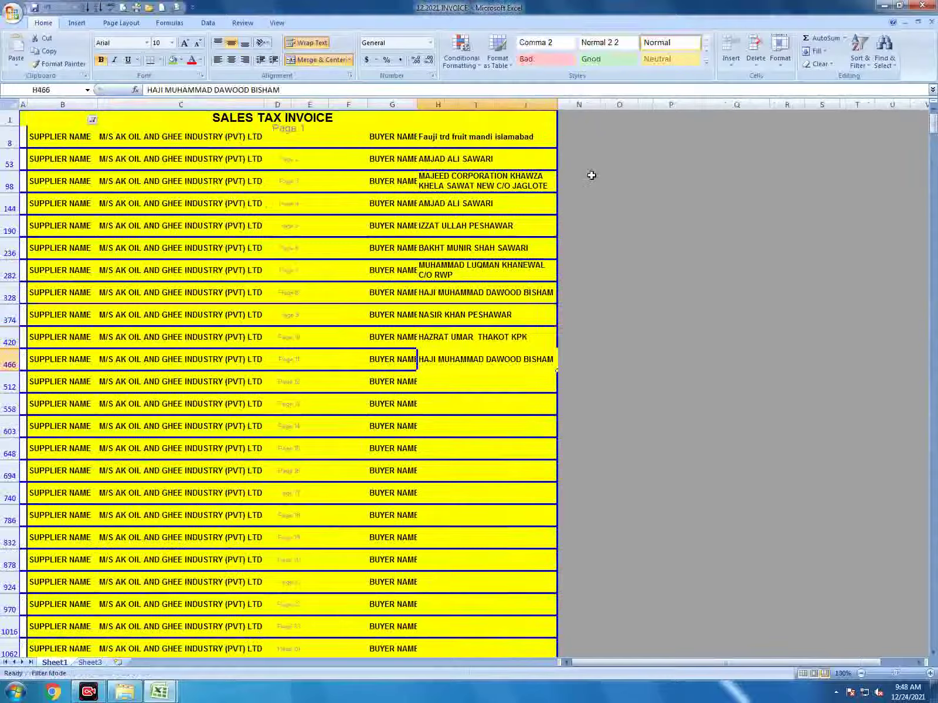
key("alt+Tab")
key("Down")
key("alt+Tab")
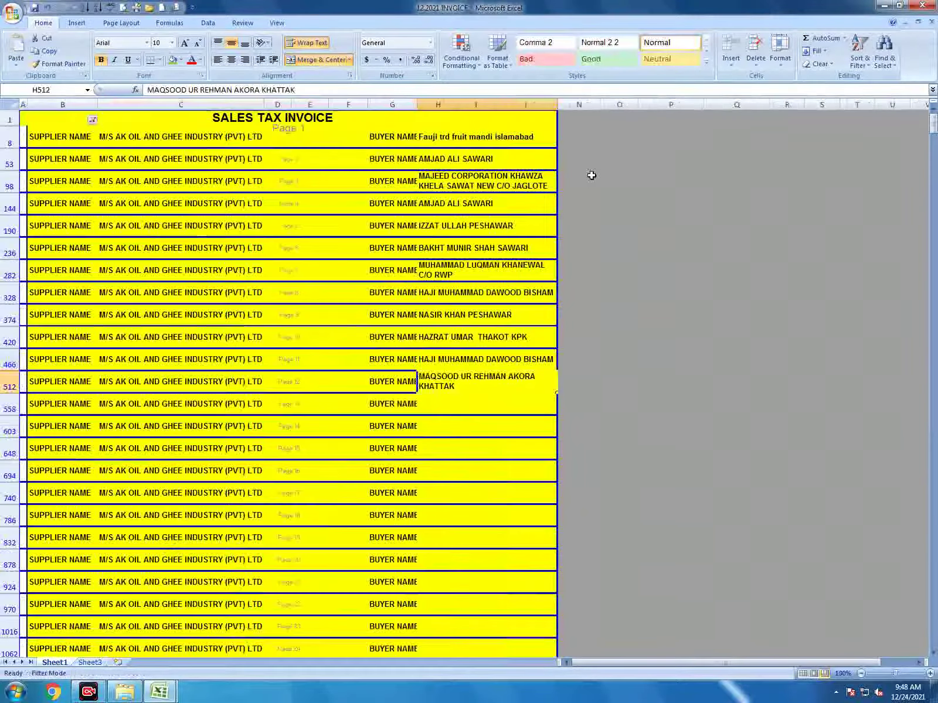
Copy the customer names in gate pass cells B255 and B276 into the invoice buyer name cells H558 and H603
key("alt+Tab")
key("Down")
key("alt+Tab")
key("ctrl+v")
key("alt+Tab")
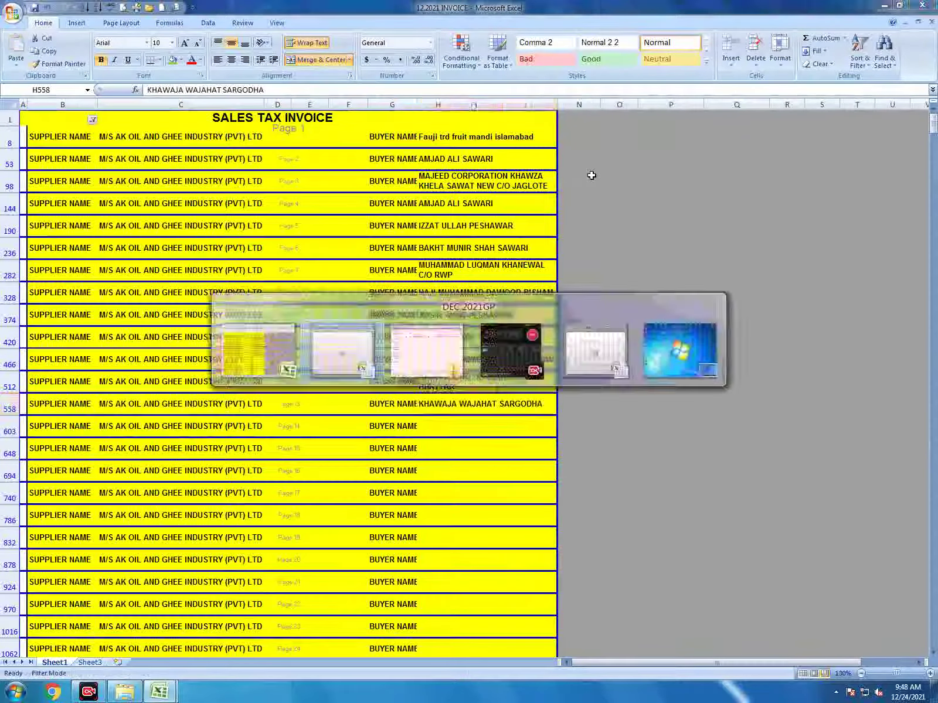
key("Down")
key("ctrl+c")
key("alt+Tab")
key("ctrl+v")
key("Down")
key("alt+Tab")
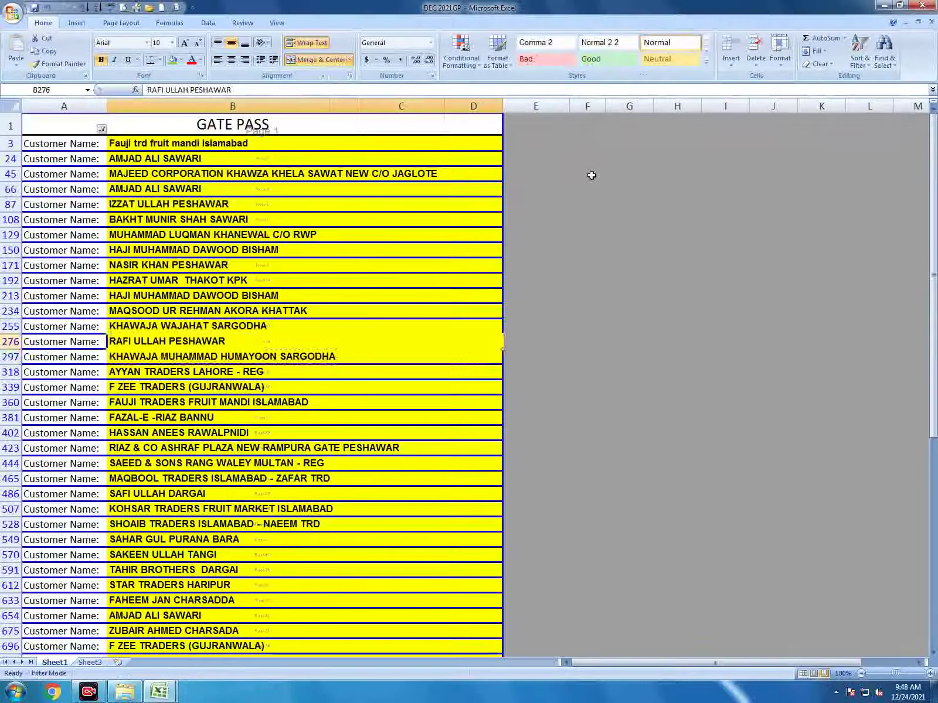
Copy the customer names in gate pass cells B297 and B318 into the invoice buyer name cells H648 and H694
key("Down")
key("ctrl+c")
key("alt+Tab")
key("alt+Tab")
key("Down")
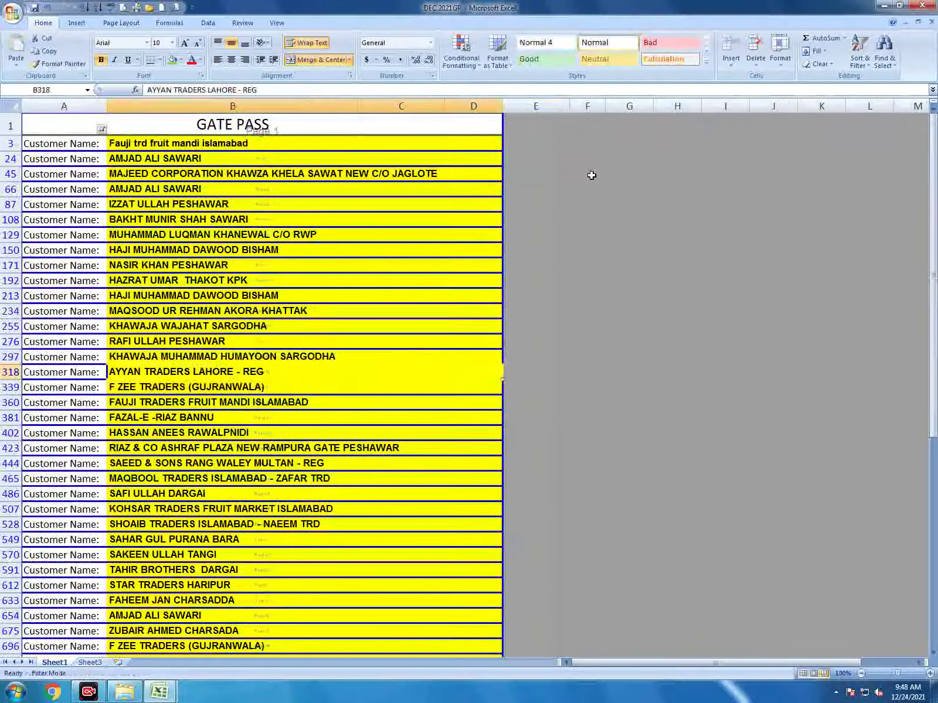
key("alt+Tab")
key("Down")
key("ctrl+v")
key("alt+Tab")
Copy the customer names in gate pass cells B339 and B360 into the invoice buyer name cells H740 and H786
key("Down")
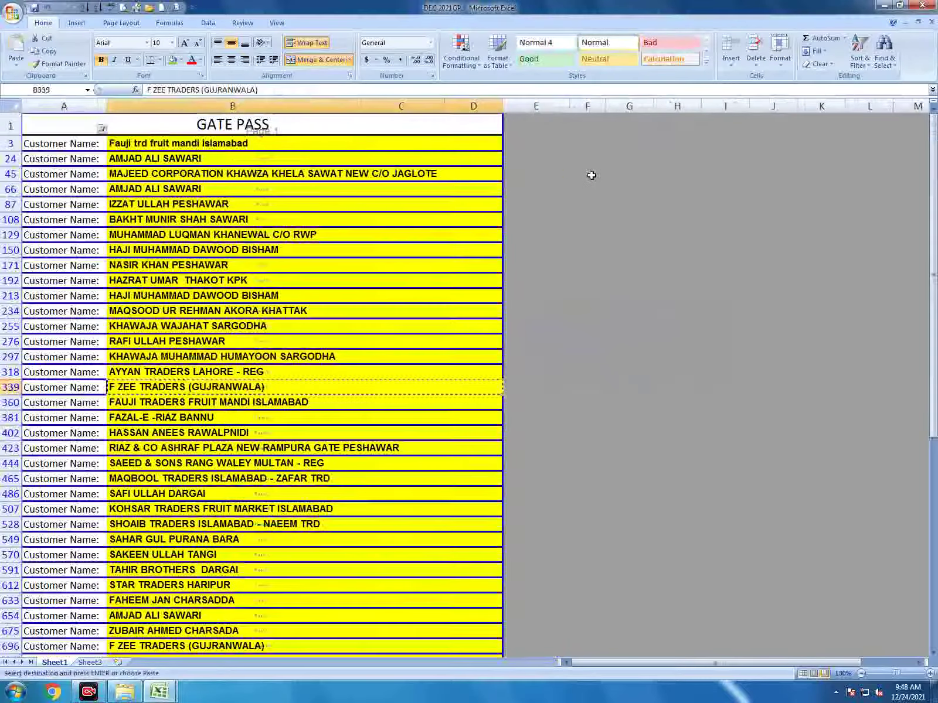
key("ctrl+c")
key("alt+Tab")
key("Down")
key("ctrl+v")
key("Down")
key("alt+Tab")
key("Down")
key("ctrl+c")
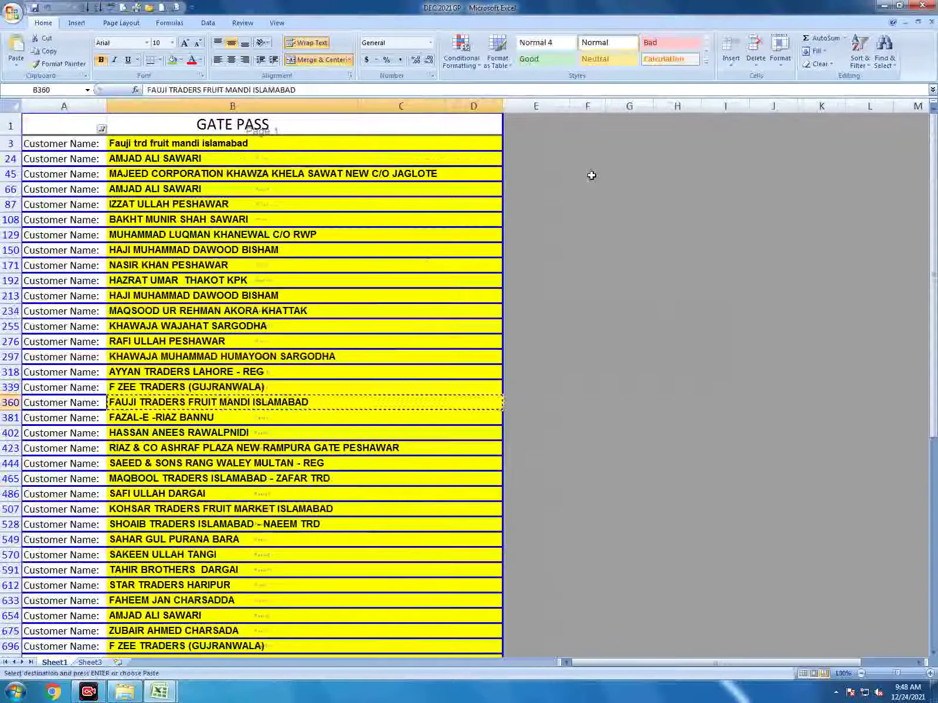
key("alt+Tab")
key("ctrl+v")
key("Down")
Copy the customer names in gate pass cells B381 and B402 into the invoice buyer name cells H832 and H878
key("alt+Tab")
key("Down")
key("ctrl+c")
key("alt+Tab")
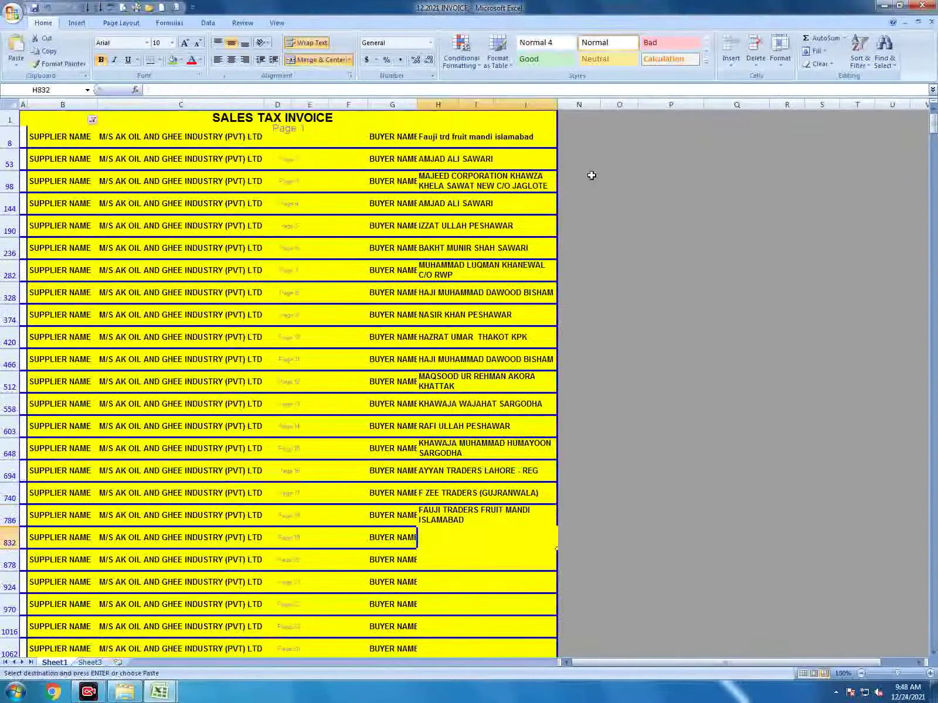
key("alt+Tab")
key("Down")
key("alt+Tab")
key("ctrl+v")
Copy the customer names in gate pass cells B423 and B444 into the invoice buyer name cells H924 and H970
key("alt+Tab")
key("Down")
key("ctrl+c")
key("alt+Tab")
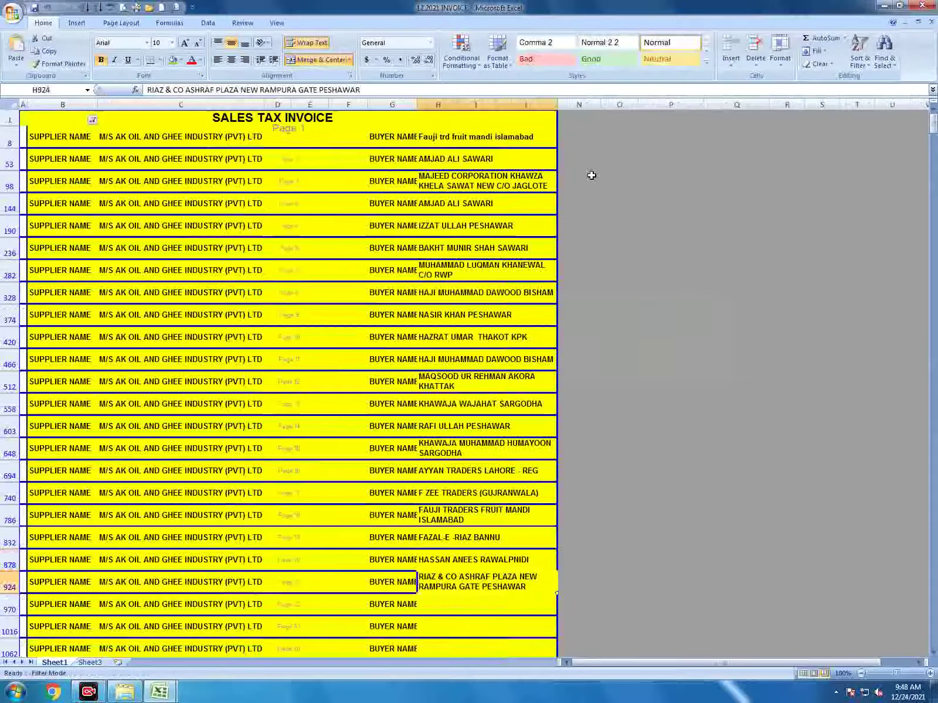
key("alt+Tab")
key("Down")
key("ctrl+c")
key("alt+Tab")
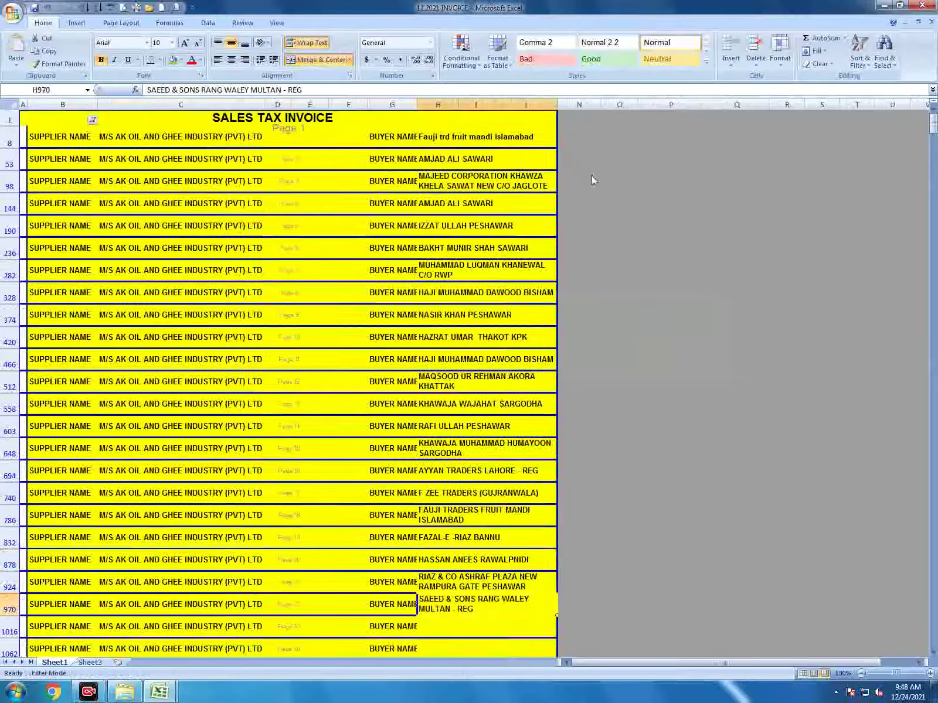